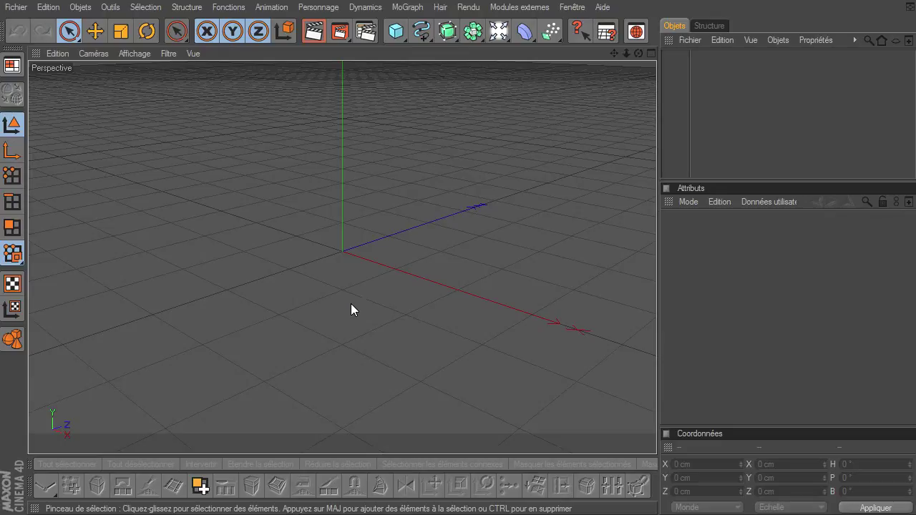
# Step: Switch to polygon mode and look up the Fill Selection (Sélection de remplissage) command among the selection tools
pyautogui.click(12, 227)
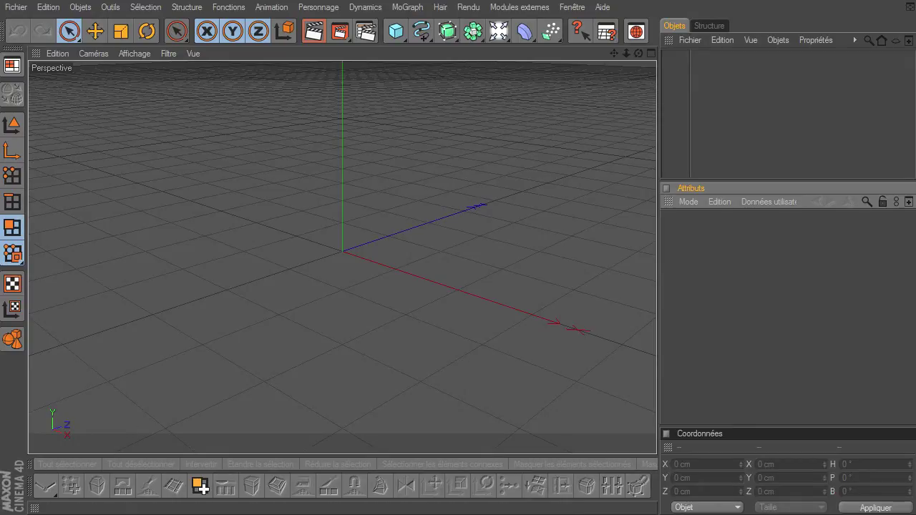
pyautogui.click(152, 8)
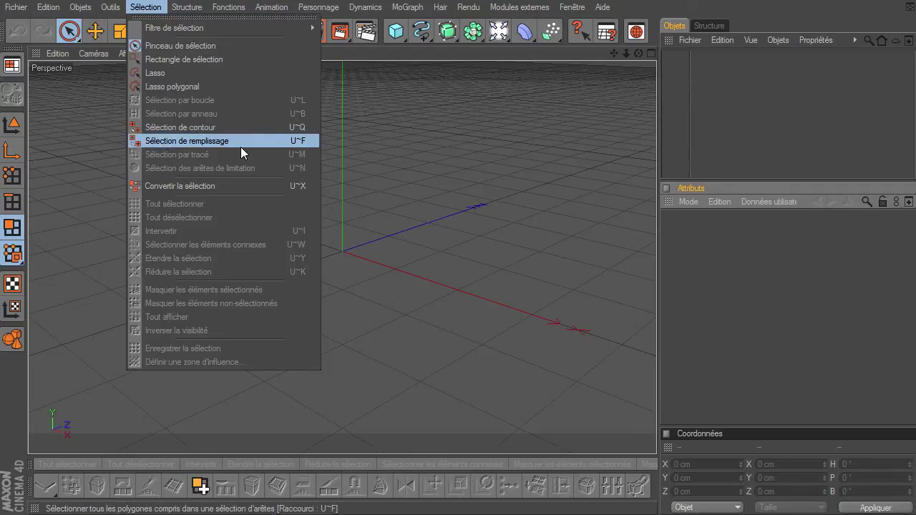
pyautogui.click(439, 173)
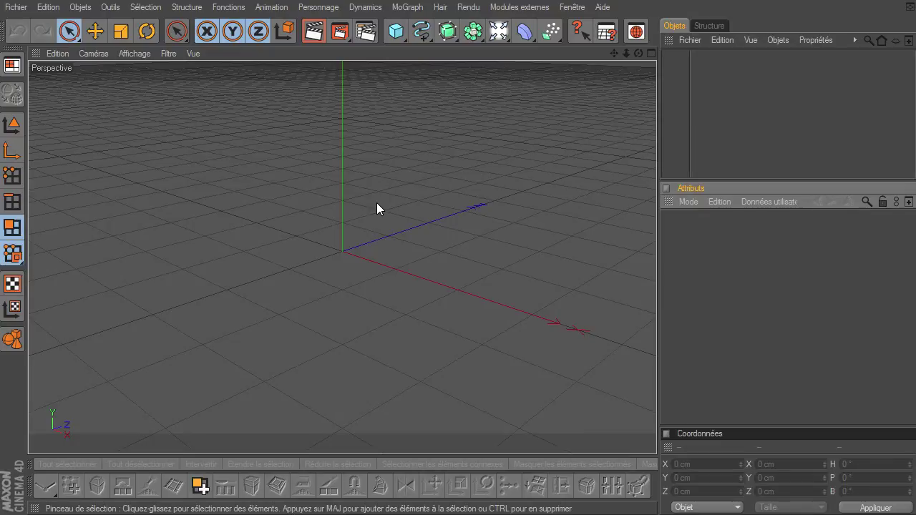
# Step: Create a sphere, duplicate it, and move the copy about 91 cm along the X axis so the two overlap
pyautogui.moveTo(395, 31); pyautogui.dragTo(563, 43)
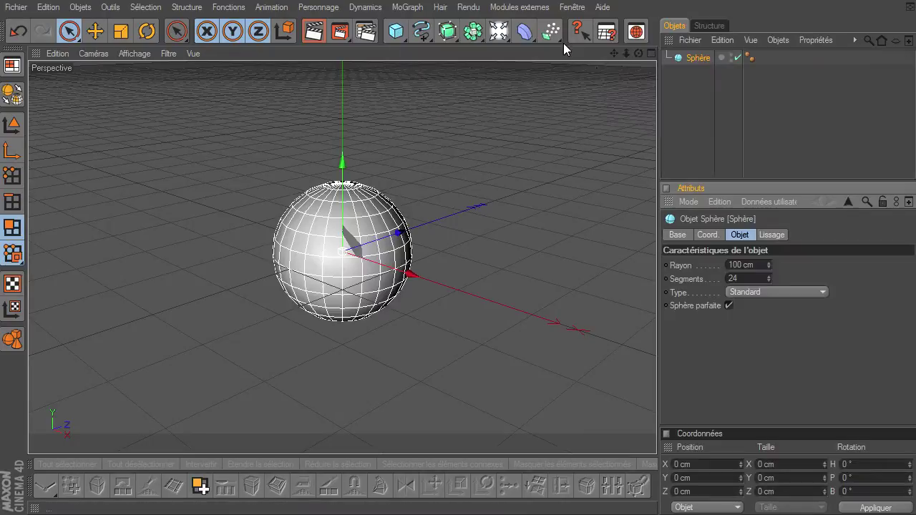
pyautogui.click(700, 58)
pyautogui.keyDown('ctrl'); pyautogui.moveTo(699, 76); pyautogui.dragTo(691, 86); pyautogui.keyUp('ctrl')
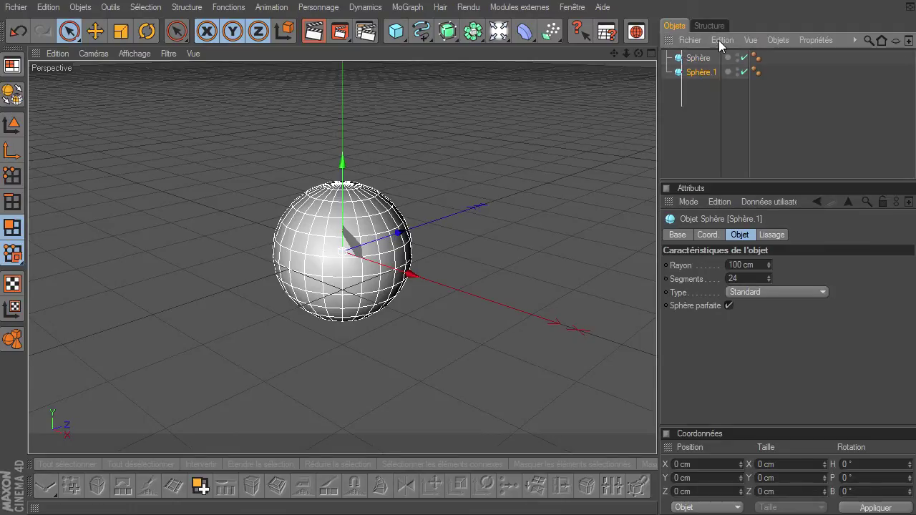
pyautogui.click(703, 128)
pyautogui.click(707, 71)
pyautogui.moveTo(413, 275); pyautogui.dragTo(656, 355)
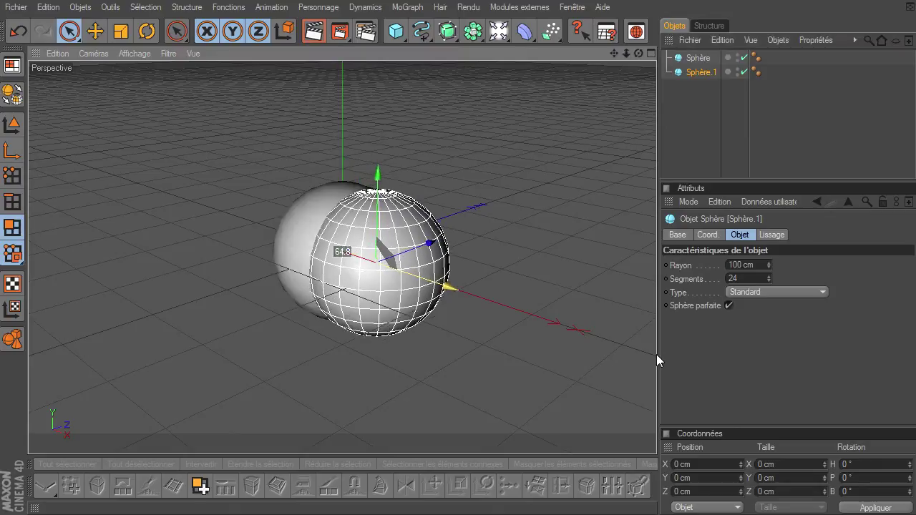
# Step: Make both spheres editable and merge them into one polygon object with Connecter+Supprimer
pyautogui.keyDown('ctrl'); pyautogui.click(718, 54); pyautogui.keyUp('ctrl')
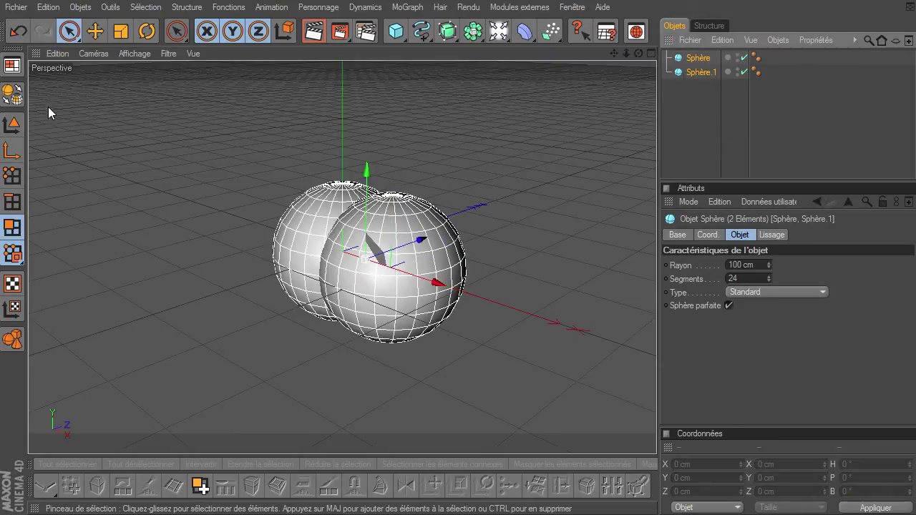
pyautogui.click(12, 93)
pyautogui.click(674, 110)
pyautogui.moveTo(699, 72); pyautogui.dragTo(707, 55)
pyautogui.rightClick(695, 60)
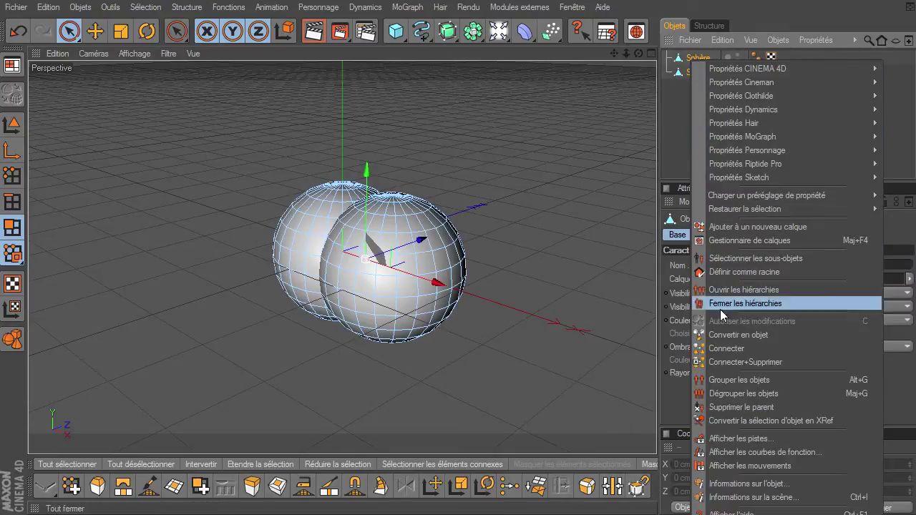
pyautogui.click(714, 362)
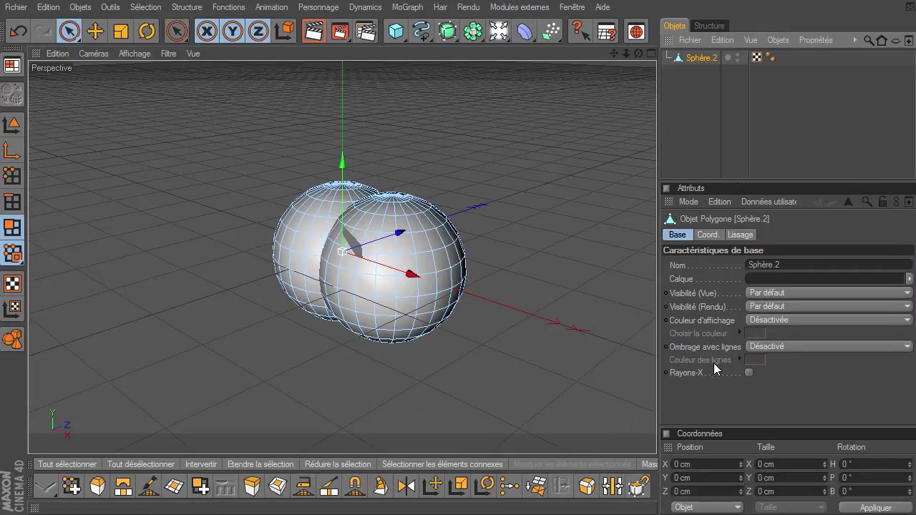
# Step: Rename the merged polygon object as Sphère
pyautogui.click(713, 125)
pyautogui.doubleClick(699, 58)
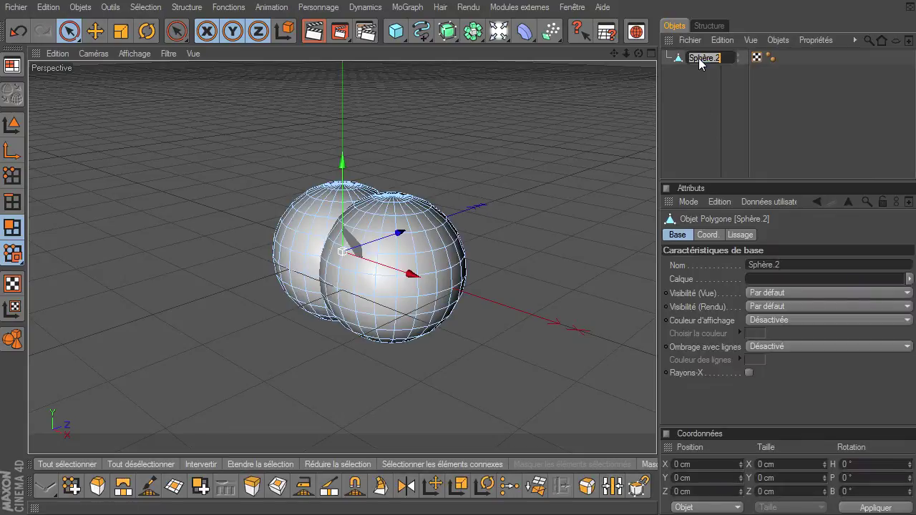
pyautogui.write('Sphère')
pyautogui.press('Return')
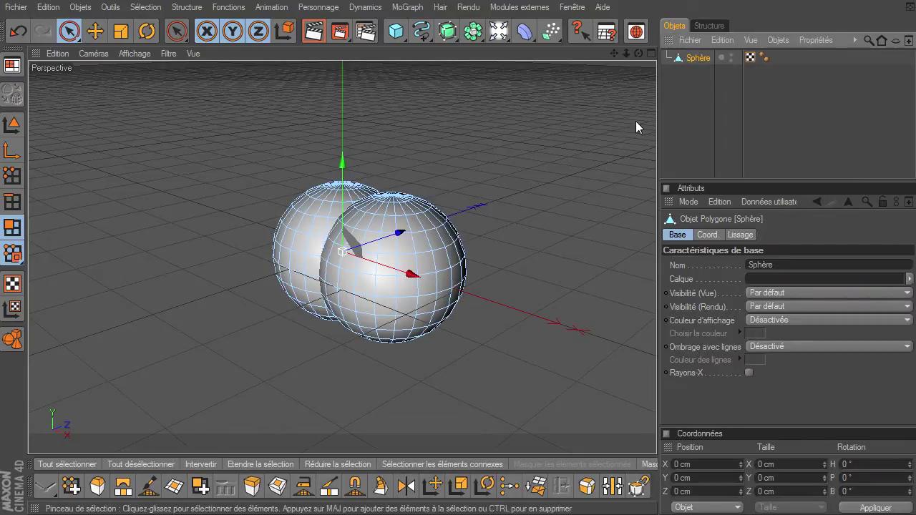
# Step: Move the whole merged object about 78 cm along the Z axis in model mode
pyautogui.click(11, 125)
pyautogui.moveTo(400, 234); pyautogui.dragTo(533, 181)
pyautogui.moveTo(638, 55); pyautogui.dragTo(404, 220)
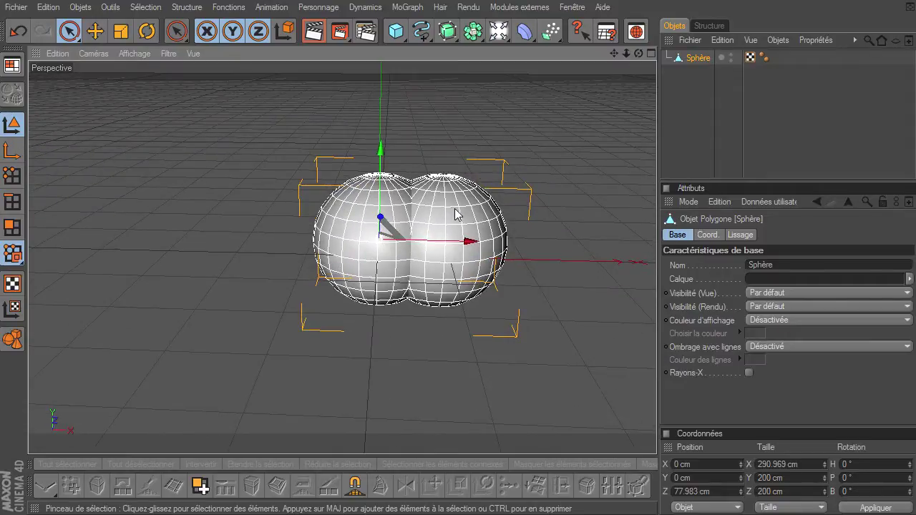
pyautogui.moveTo(614, 54); pyautogui.dragTo(620, 62)
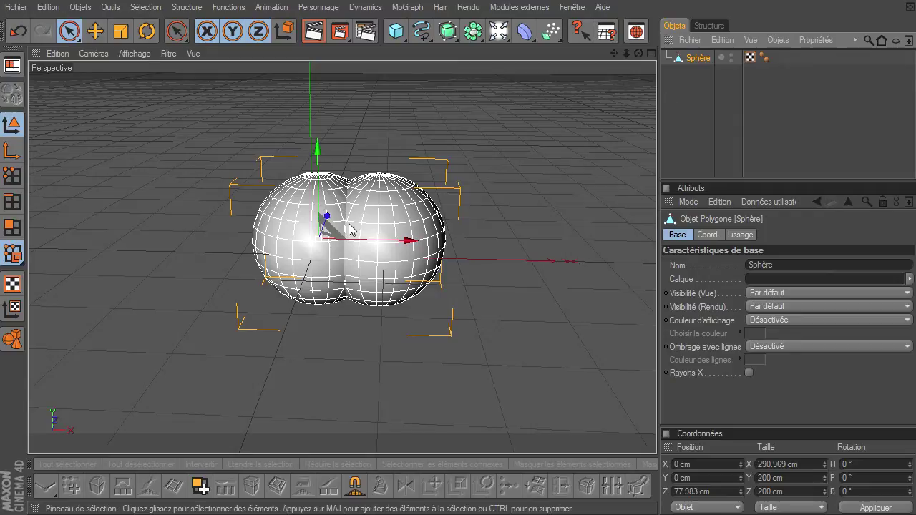
# Step: In polygon mode, paint a selection over the offset sphere's top and front polygons with the selection brush
pyautogui.click(13, 228)
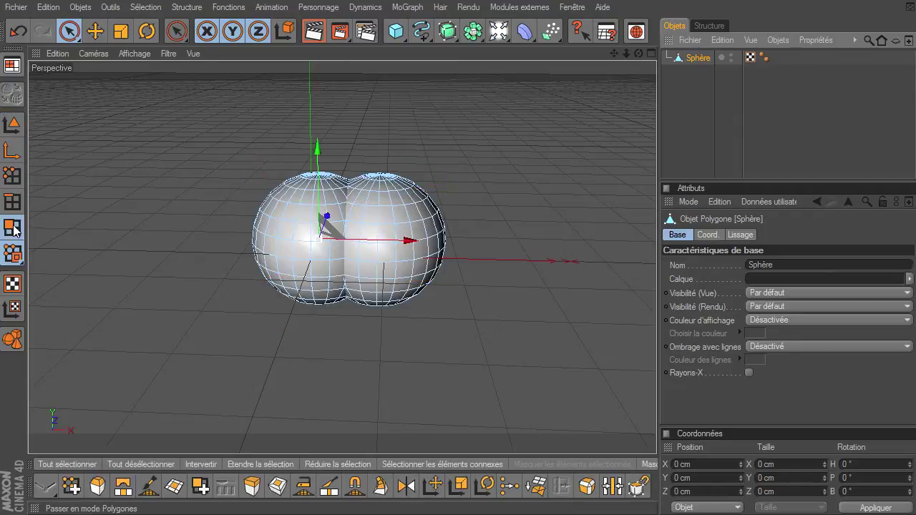
pyautogui.click(70, 31)
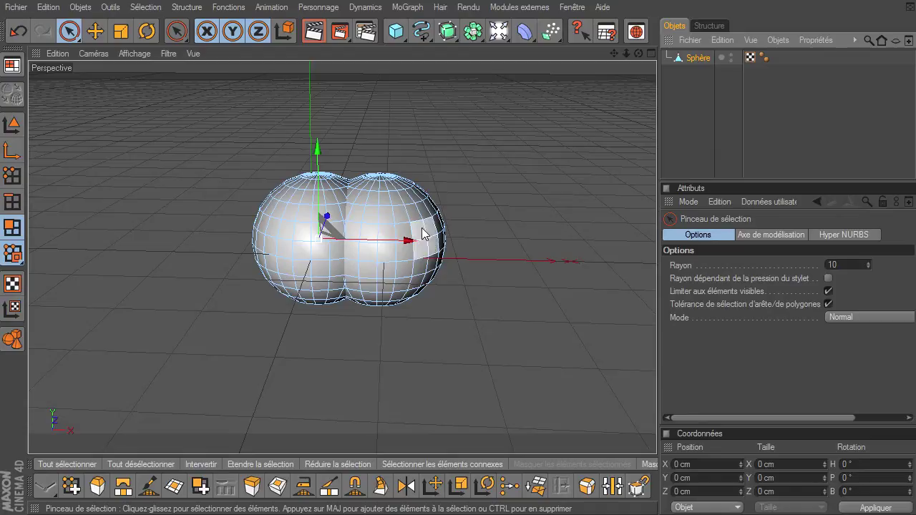
pyautogui.click(387, 194)
pyautogui.moveTo(385, 199)
pyautogui.mouseDown()
pyautogui.moveTo(363, 189)
pyautogui.moveTo(410, 189)
pyautogui.moveTo(361, 227)
pyautogui.moveTo(370, 307)
pyautogui.moveTo(426, 301)
pyautogui.mouseUp()
pyautogui.moveTo(637, 54); pyautogui.dragTo(672, 348)
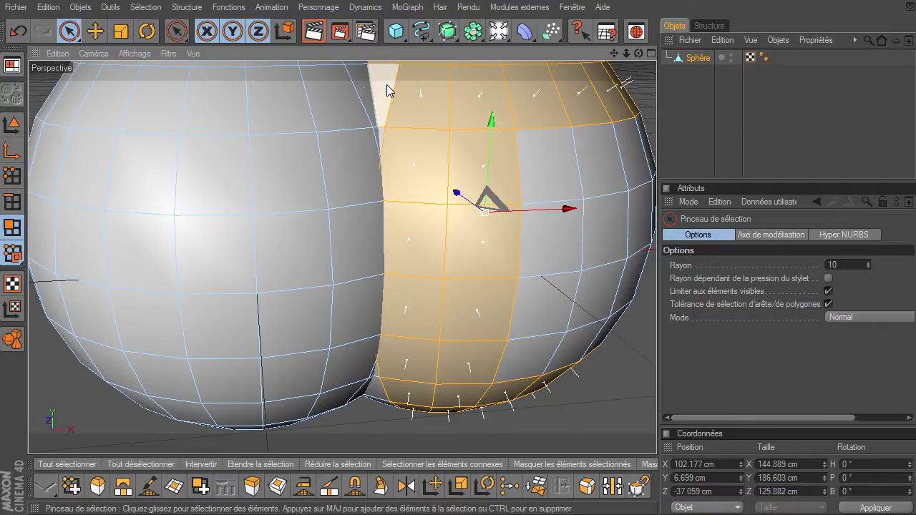
pyautogui.moveTo(614, 54); pyautogui.dragTo(692, 451)
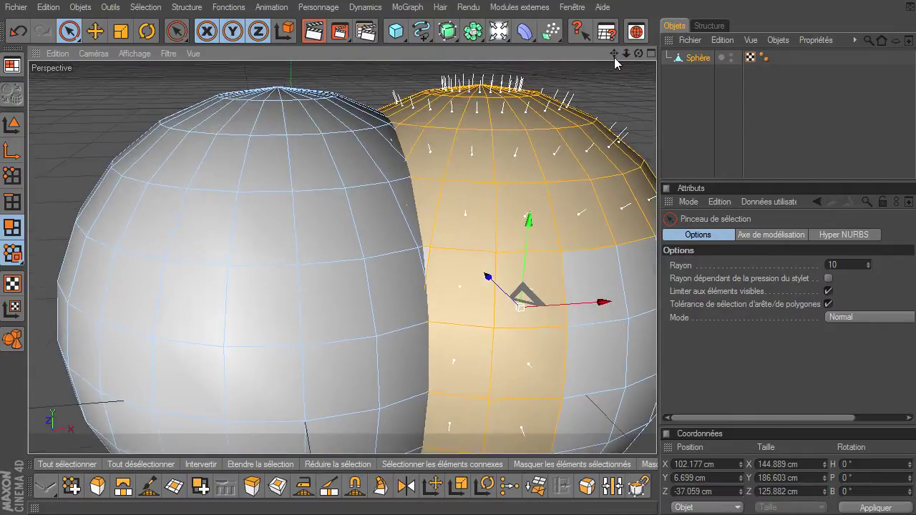
# Step: Extend the brush selection to more of the offset sphere's polygons near the junction with the other sphere
pyautogui.moveTo(627, 51); pyautogui.dragTo(656, 354)
pyautogui.moveTo(638, 54); pyautogui.dragTo(656, 354)
pyautogui.moveTo(628, 59); pyautogui.dragTo(656, 354)
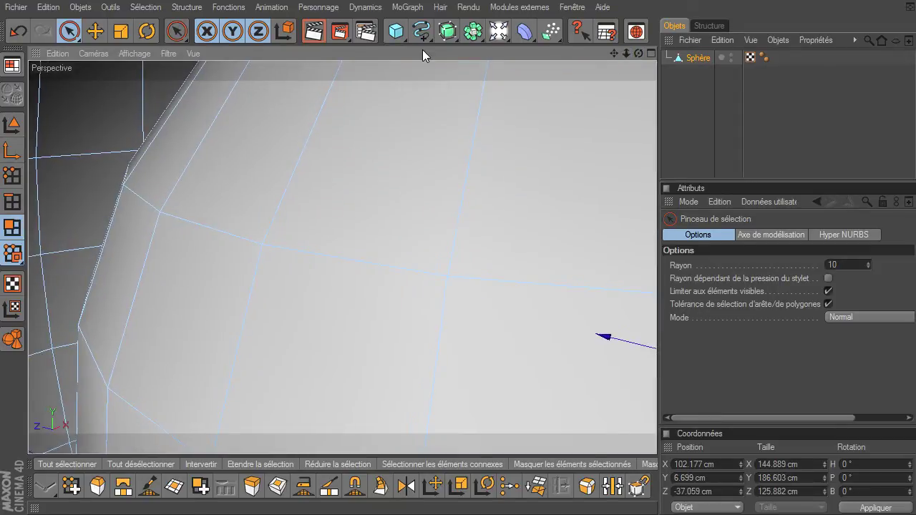
pyautogui.moveTo(356, 142)
pyautogui.mouseDown()
pyautogui.moveTo(495, 143)
pyautogui.moveTo(529, 272)
pyautogui.moveTo(239, 329)
pyautogui.moveTo(352, 162)
pyautogui.mouseUp()
pyautogui.moveTo(626, 54)
pyautogui.mouseDown()
pyautogui.moveTo(657, 354)
pyautogui.moveTo(643, 356)
pyautogui.mouseUp()
pyautogui.moveTo(635, 55); pyautogui.dragTo(656, 354)
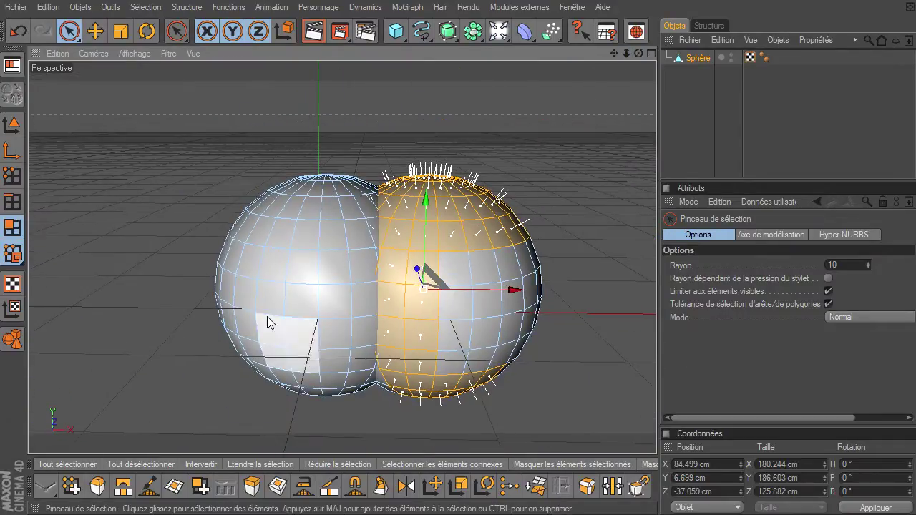
# Step: Try to select the offset sphere's polygons with the Lasso by outlining it along the junction
pyautogui.moveTo(69, 30); pyautogui.dragTo(90, 69)
pyautogui.moveTo(396, 134)
pyautogui.mouseDown()
pyautogui.moveTo(614, 203)
pyautogui.moveTo(549, 457)
pyautogui.moveTo(421, 454)
pyautogui.mouseUp()
pyautogui.moveTo(382, 412)
pyautogui.mouseDown()
pyautogui.moveTo(366, 291)
pyautogui.moveTo(380, 187)
pyautogui.moveTo(398, 137)
pyautogui.moveTo(354, 229)
pyautogui.moveTo(321, 393)
pyautogui.moveTo(462, 394)
pyautogui.moveTo(467, 188)
pyautogui.moveTo(412, 152)
pyautogui.mouseUp()
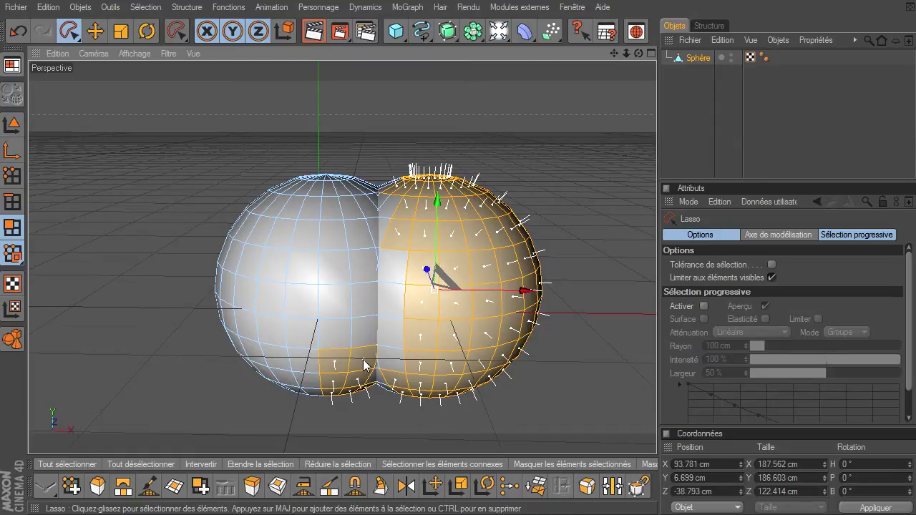
# Step: Try picking small groups of polygons on both spheres with the selection brush, and deselect everything
pyautogui.moveTo(69, 31); pyautogui.dragTo(98, 77)
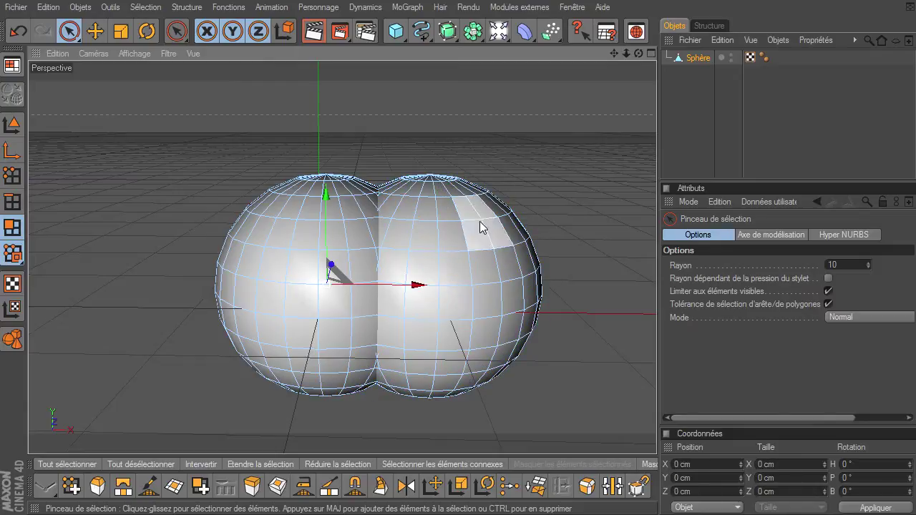
pyautogui.click(486, 263)
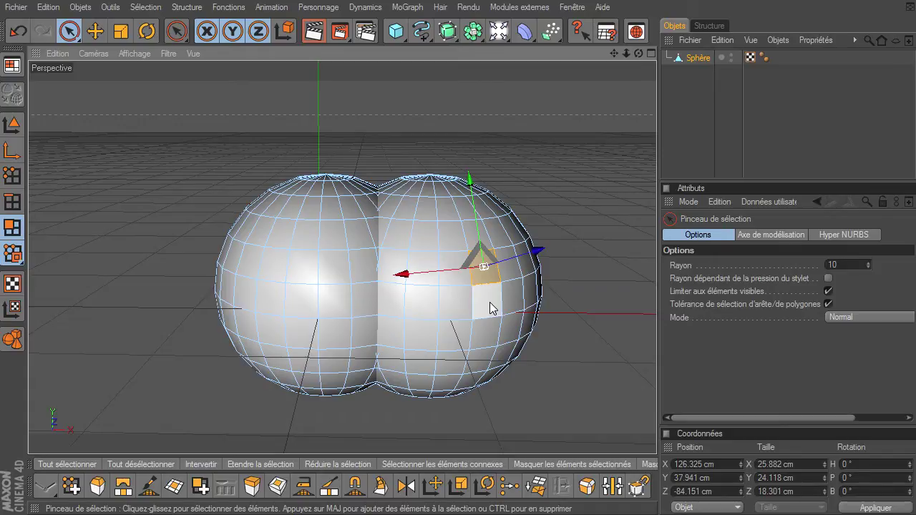
pyautogui.click(407, 233)
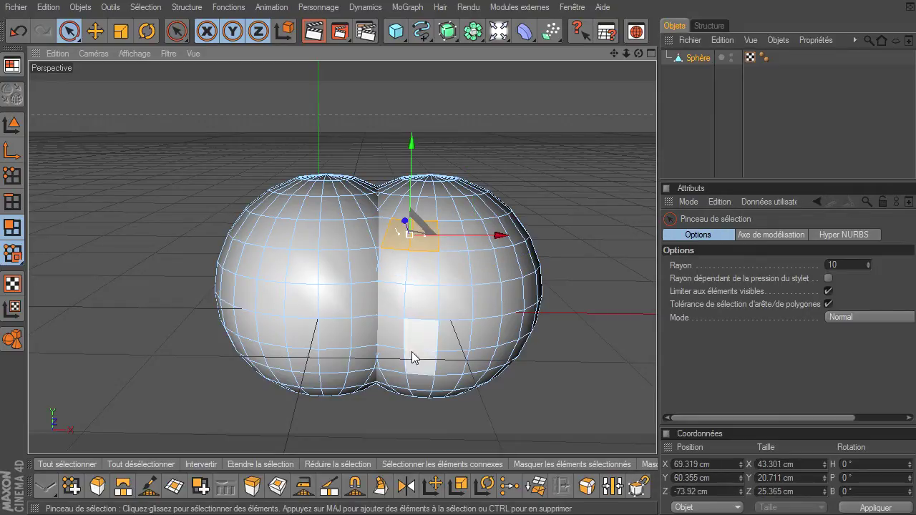
pyautogui.click(307, 323)
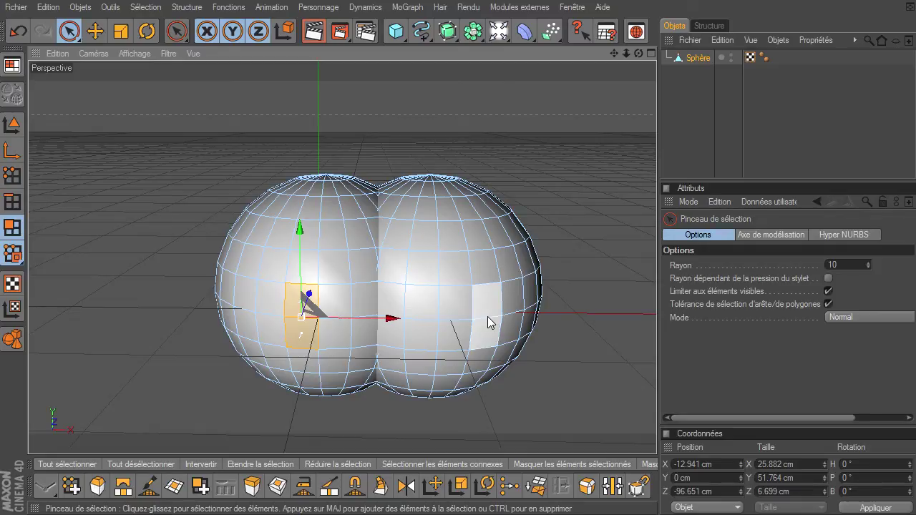
pyautogui.click(618, 184)
# Step: Select all polygons of the offset sphere with the Fill Selection tool
pyautogui.moveTo(639, 54); pyautogui.dragTo(656, 354)
pyautogui.moveTo(627, 54)
pyautogui.mouseDown()
pyautogui.moveTo(657, 354)
pyautogui.moveTo(630, 55)
pyautogui.mouseUp()
pyautogui.moveTo(656, 355); pyautogui.dragTo(637, 118)
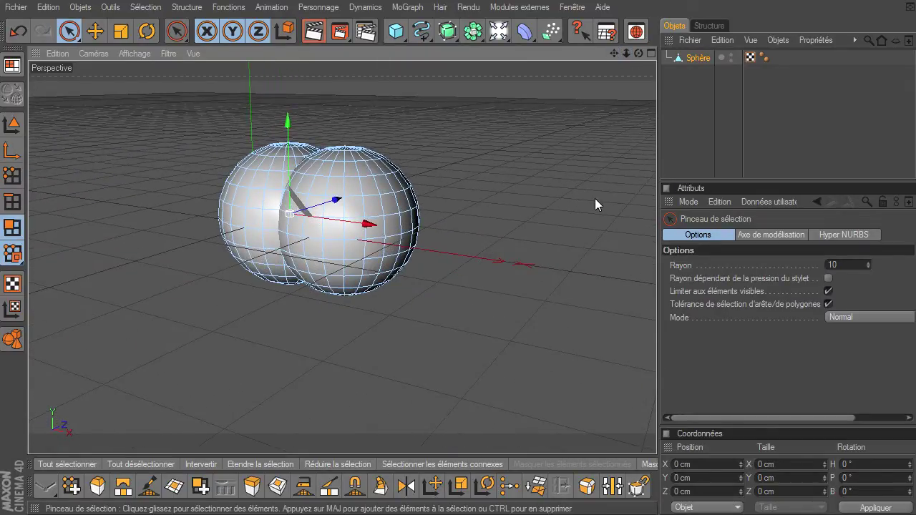
pyautogui.press('u')
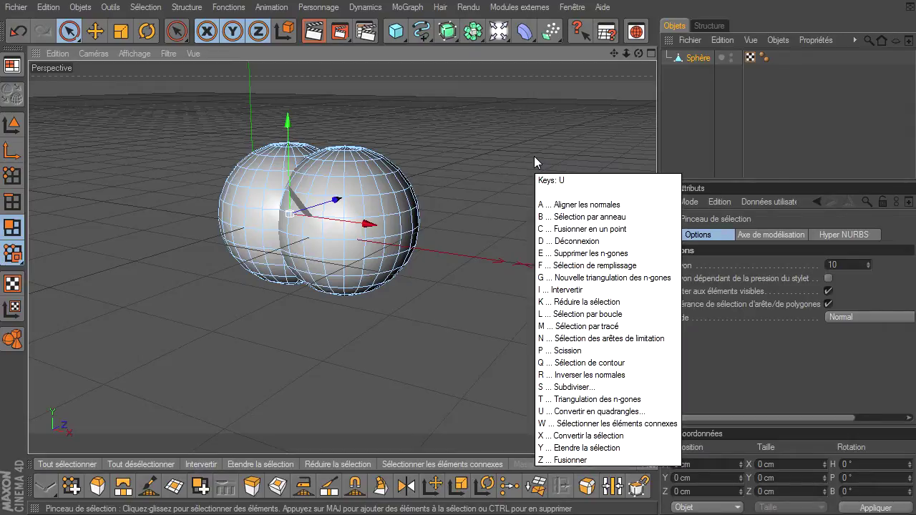
pyautogui.press('f')
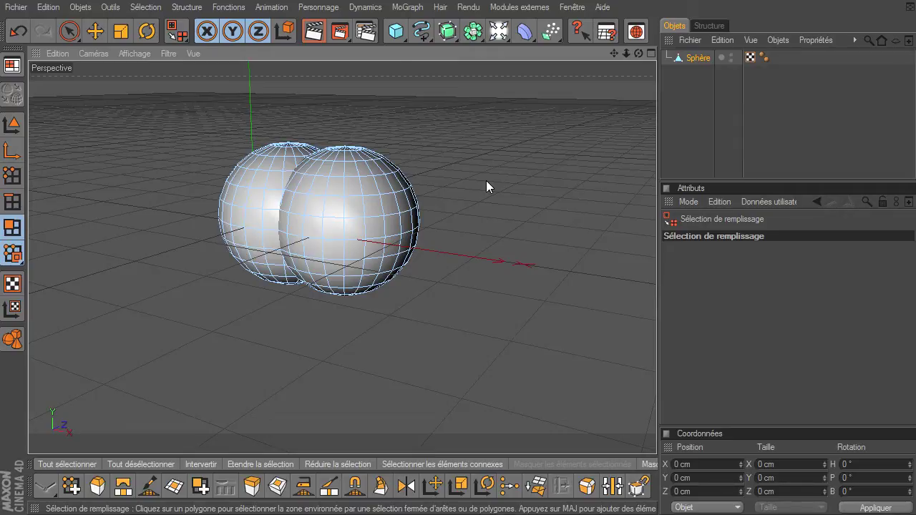
pyautogui.click(392, 193)
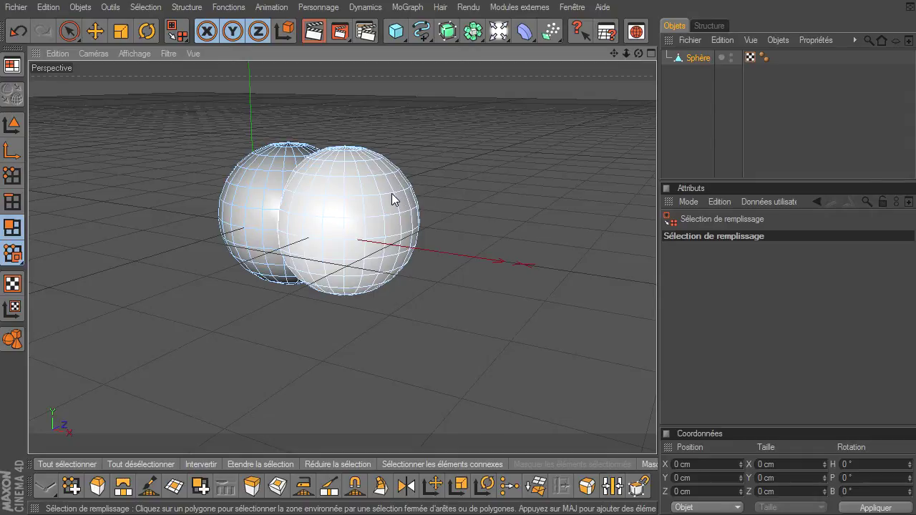
pyautogui.click(391, 193)
# Step: Fill-select the sphere at the object's origin, and switch the fill selection back to the offset sphere
pyautogui.moveTo(595, 360); pyautogui.dragTo(666, 351)
pyautogui.click(302, 233)
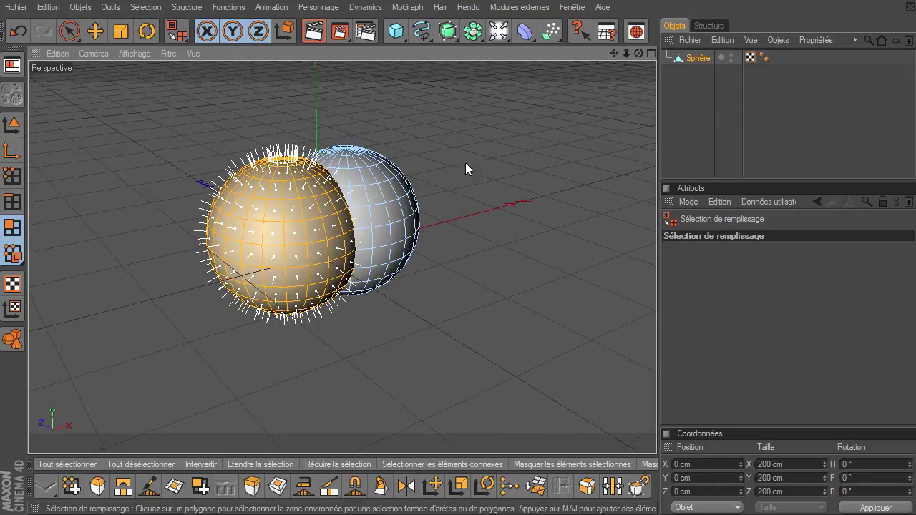
pyautogui.click(387, 208)
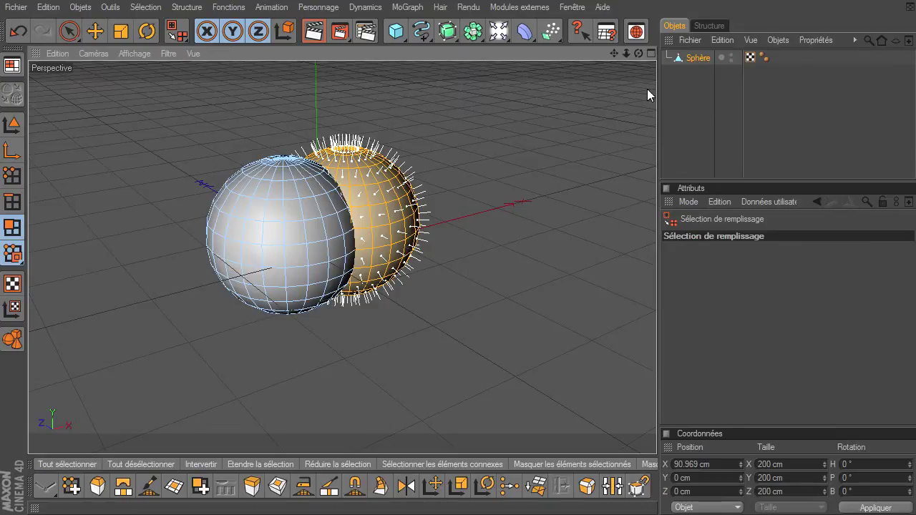
# Step: Move the selected sphere's polygons along the X axis to about 301 cm, clear of the other sphere
pyautogui.moveTo(639, 53); pyautogui.dragTo(532, 61)
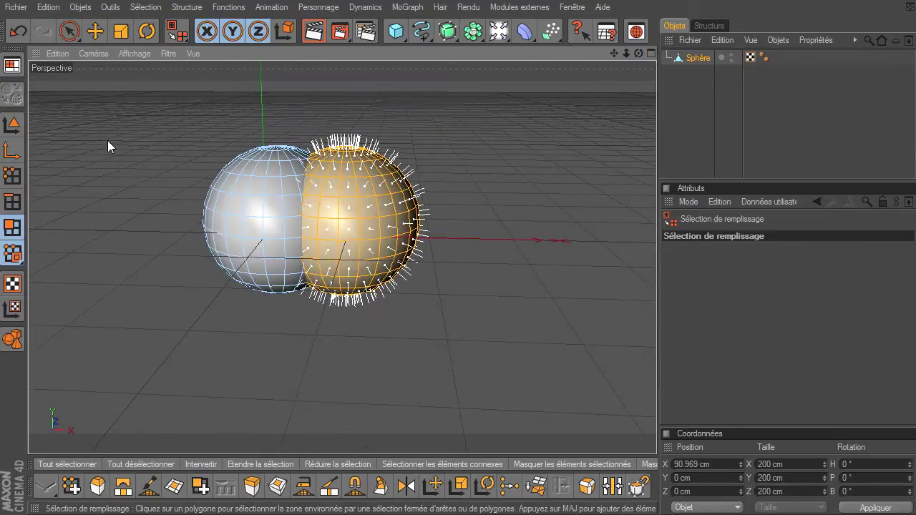
pyautogui.click(95, 30)
pyautogui.moveTo(432, 228); pyautogui.dragTo(577, 227)
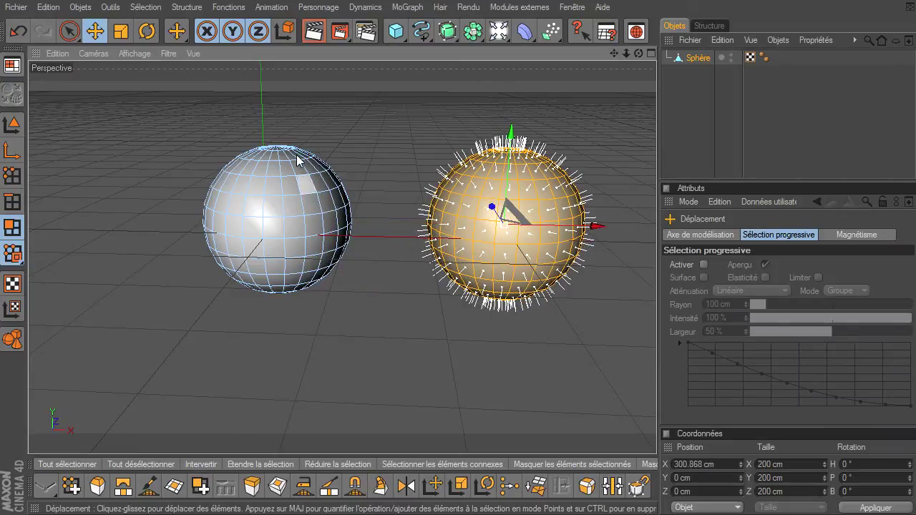
pyautogui.moveTo(640, 54)
pyautogui.mouseDown()
pyautogui.moveTo(628, 365)
pyautogui.moveTo(669, 354)
pyautogui.moveTo(640, 54)
pyautogui.mouseUp()
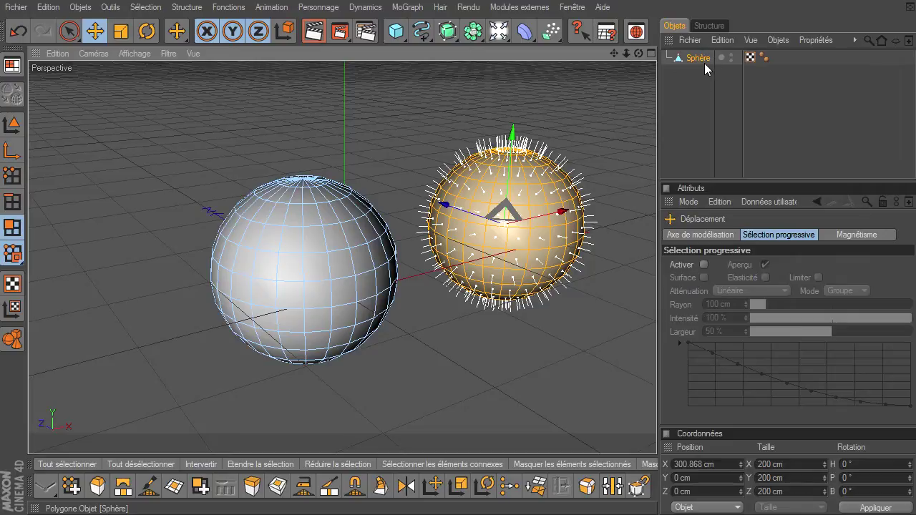
# Step: Delete the merged Sphère object to empty the scene
pyautogui.click(683, 107)
pyautogui.click(685, 63)
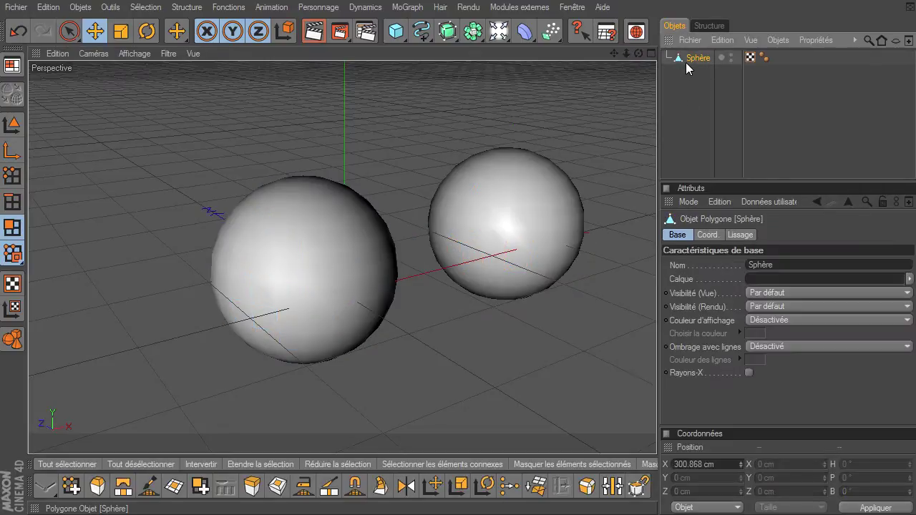
pyautogui.press('Delete')
pyautogui.moveTo(641, 55); pyautogui.dragTo(657, 354)
pyautogui.moveTo(623, 55)
pyautogui.mouseDown()
pyautogui.moveTo(657, 354)
pyautogui.moveTo(625, 56)
pyautogui.mouseUp()
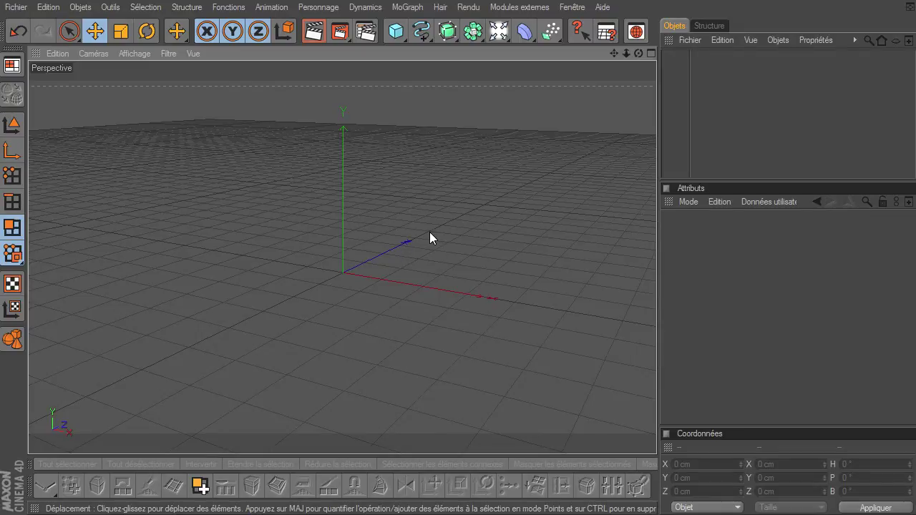
# Step: Add a cylinder to the empty scene and set its orientation to +X
pyautogui.click(396, 30)
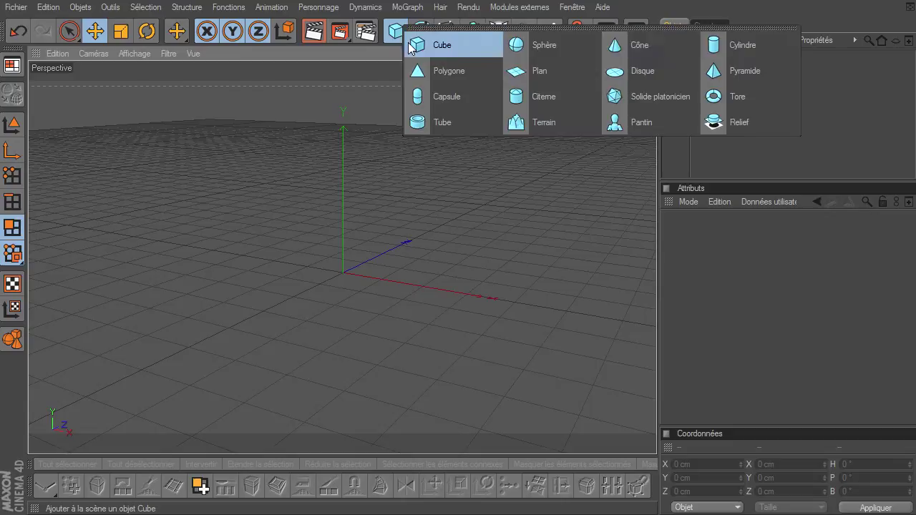
pyautogui.click(734, 47)
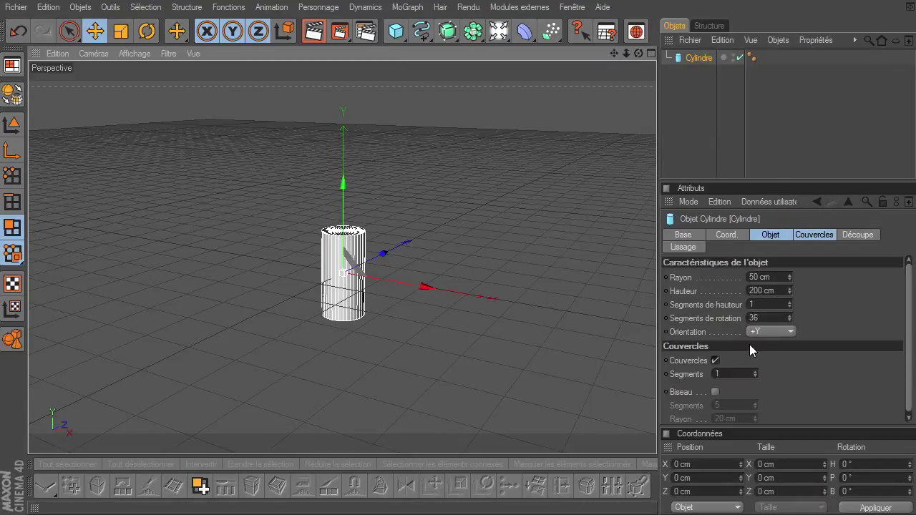
pyautogui.click(769, 331)
pyautogui.click(770, 345)
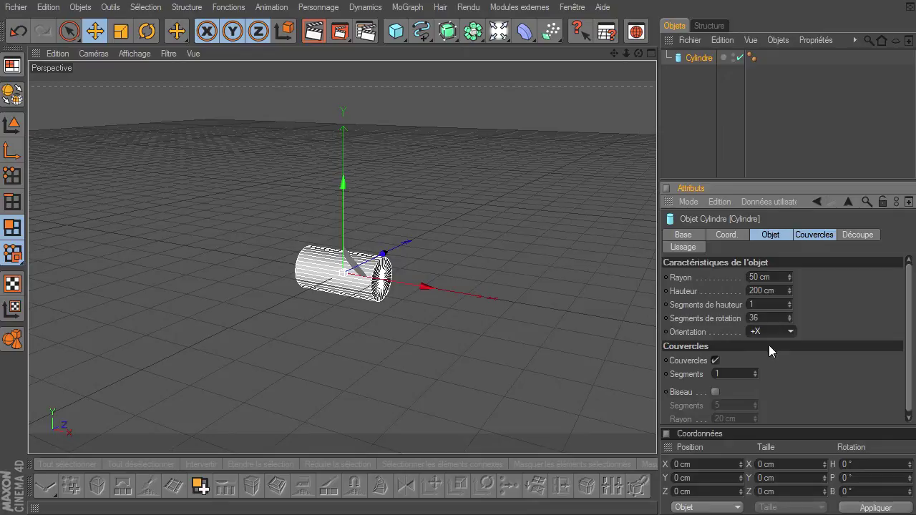
# Step: Set the cylinder's height to 50 cm
pyautogui.moveTo(637, 53); pyautogui.dragTo(658, 358)
pyautogui.moveTo(625, 53); pyautogui.dragTo(662, 356)
pyautogui.moveTo(615, 53); pyautogui.dragTo(670, 200)
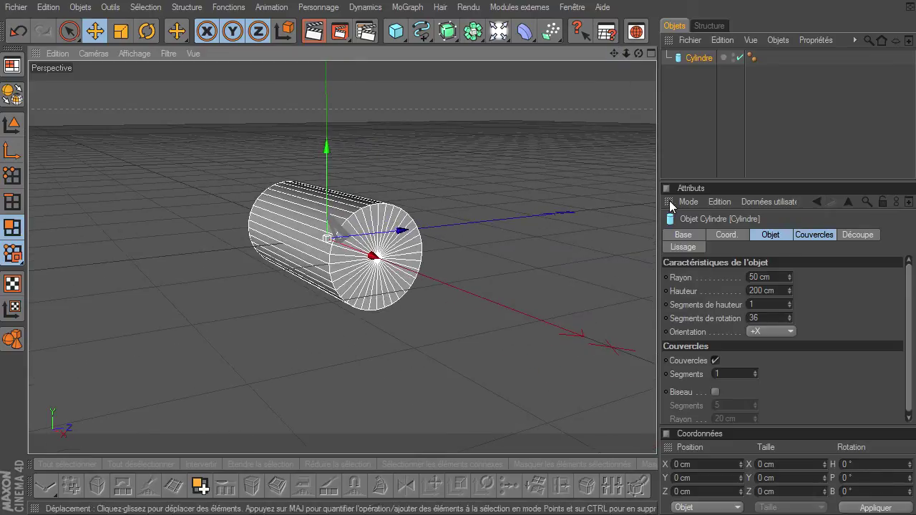
pyautogui.moveTo(766, 290); pyautogui.dragTo(727, 290)
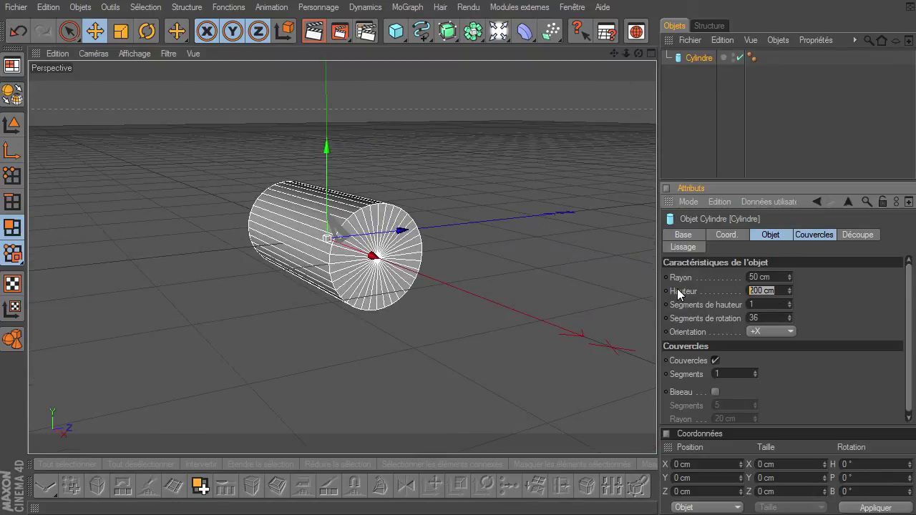
pyautogui.write('50')
pyautogui.press('Return')
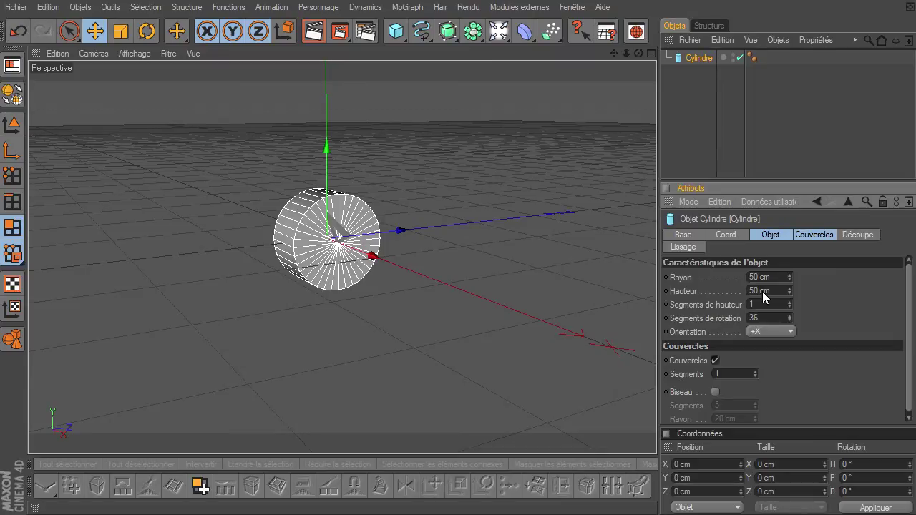
# Step: Reduce the cylinder's rotation segments to 6 to give it a hexagonal profile
pyautogui.moveTo(641, 55)
pyautogui.mouseDown()
pyautogui.moveTo(656, 354)
pyautogui.moveTo(643, 54)
pyautogui.mouseUp()
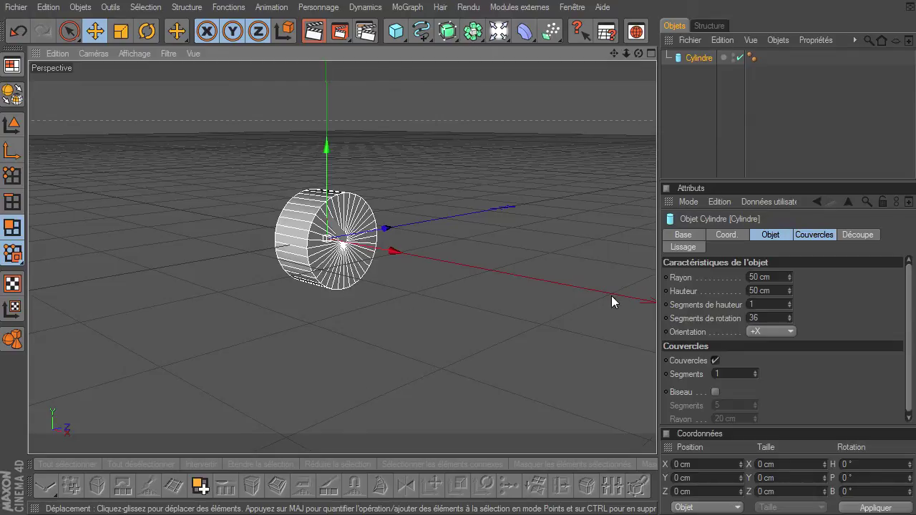
pyautogui.click(776, 238)
pyautogui.doubleClick(764, 317)
pyautogui.press('Return')
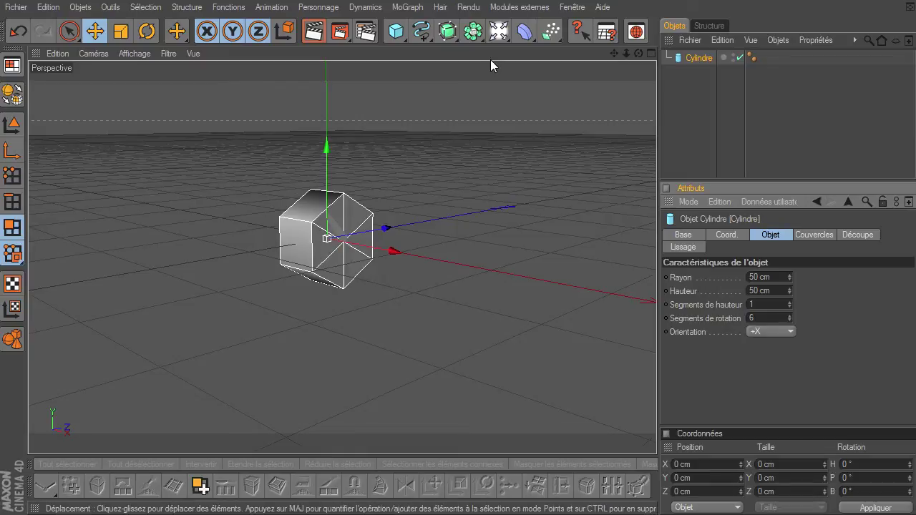
# Step: Turn off the cylinder's caps and convert it into an editable polygon object
pyautogui.moveTo(639, 54); pyautogui.dragTo(656, 354)
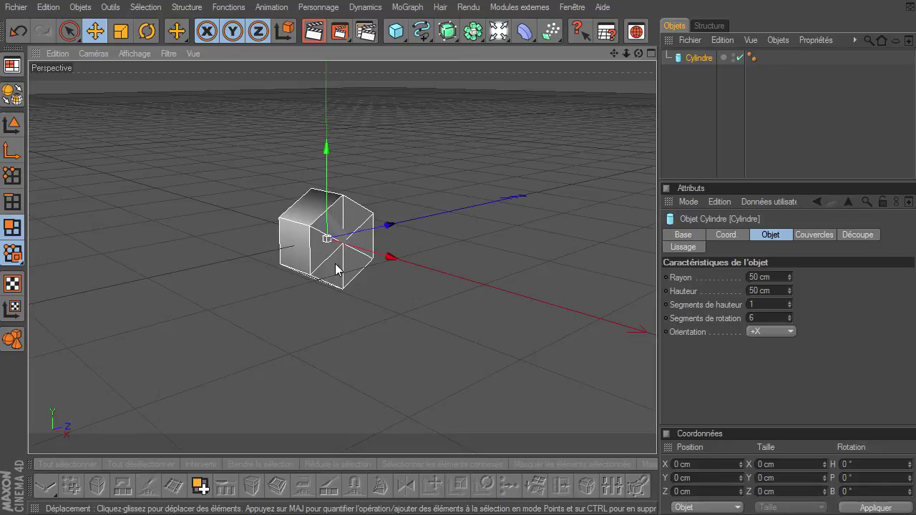
pyautogui.moveTo(656, 354); pyautogui.dragTo(331, 307)
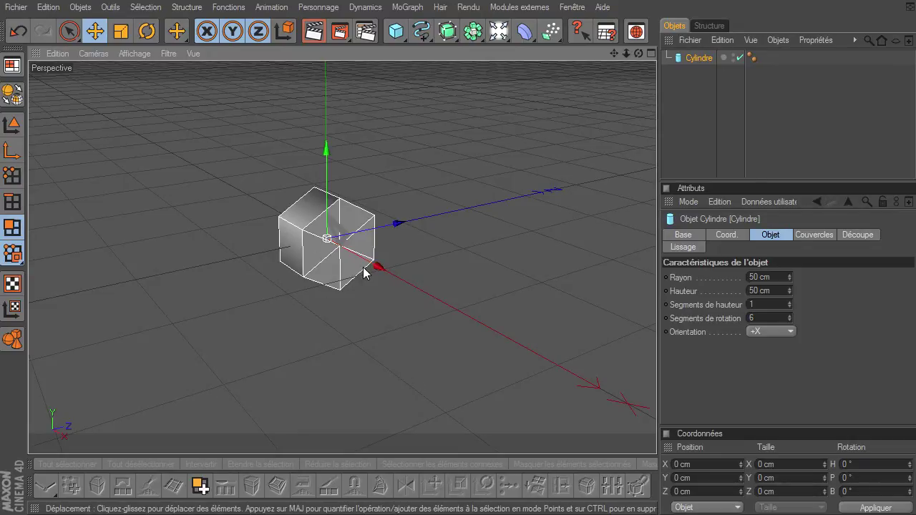
pyautogui.click(821, 235)
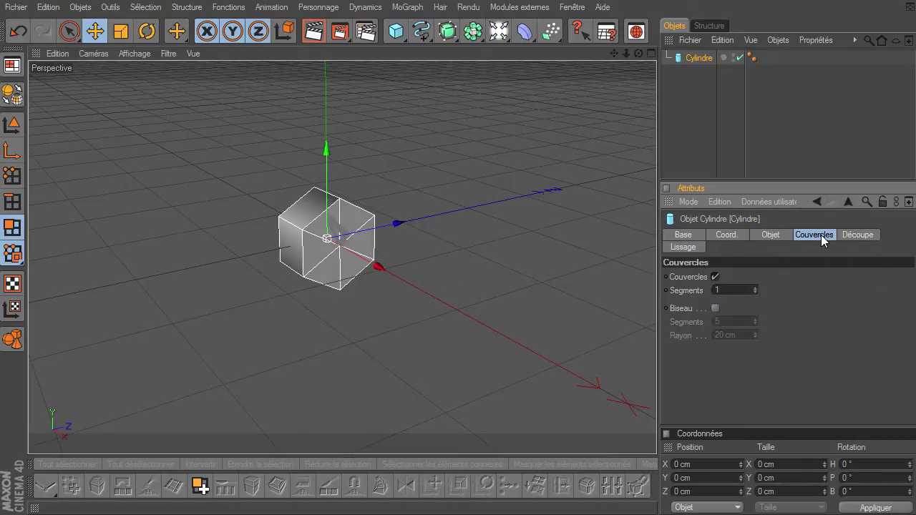
pyautogui.click(715, 277)
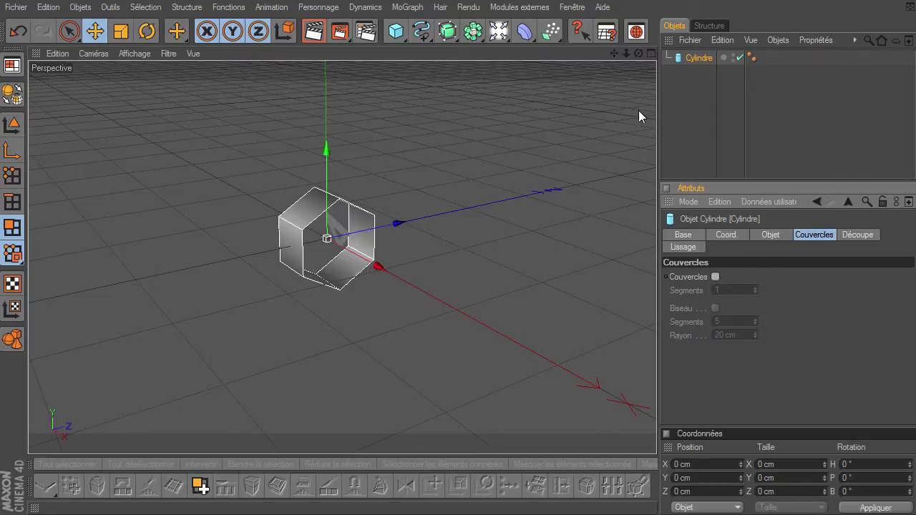
pyautogui.moveTo(639, 53); pyautogui.dragTo(656, 354)
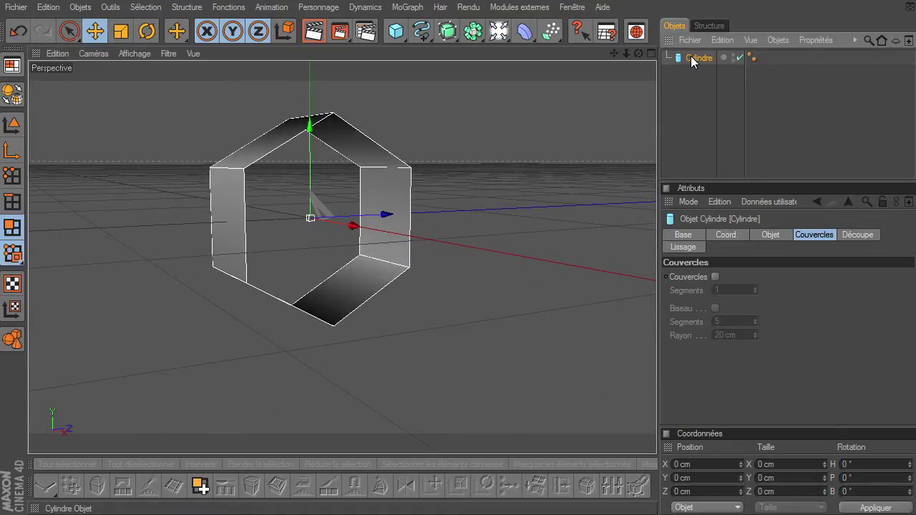
pyautogui.click(12, 98)
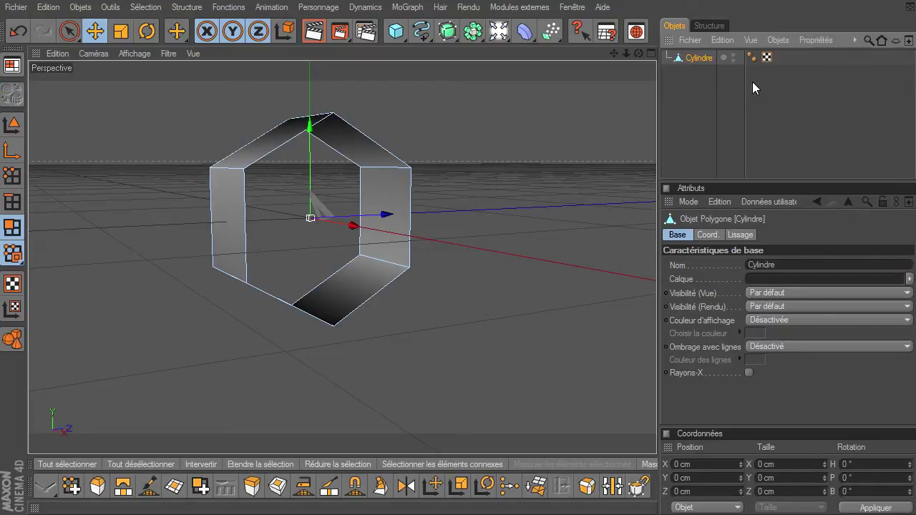
# Step: Select the hexagonal ring's two lowest points, raise them along Y to about -37.6 cm, and clear the selection
pyautogui.moveTo(638, 53); pyautogui.dragTo(609, 68)
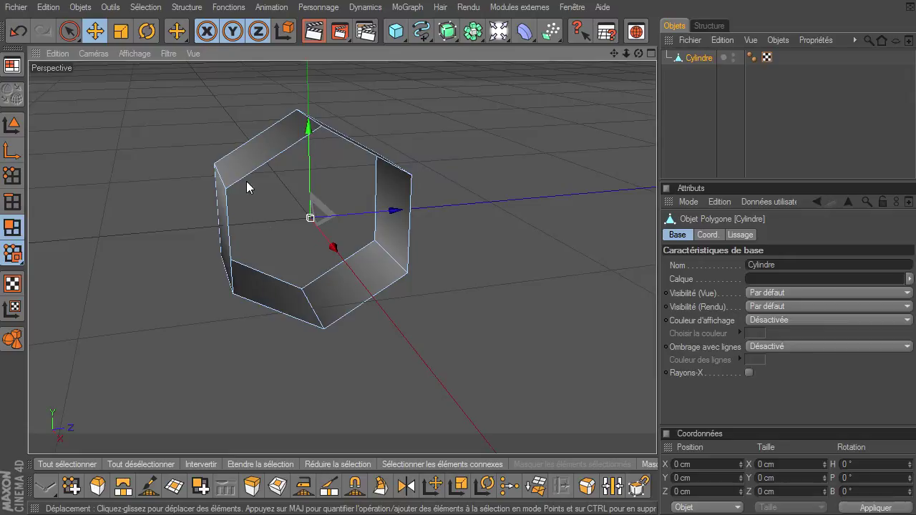
pyautogui.click(358, 283)
pyautogui.click(12, 177)
pyautogui.click(68, 31)
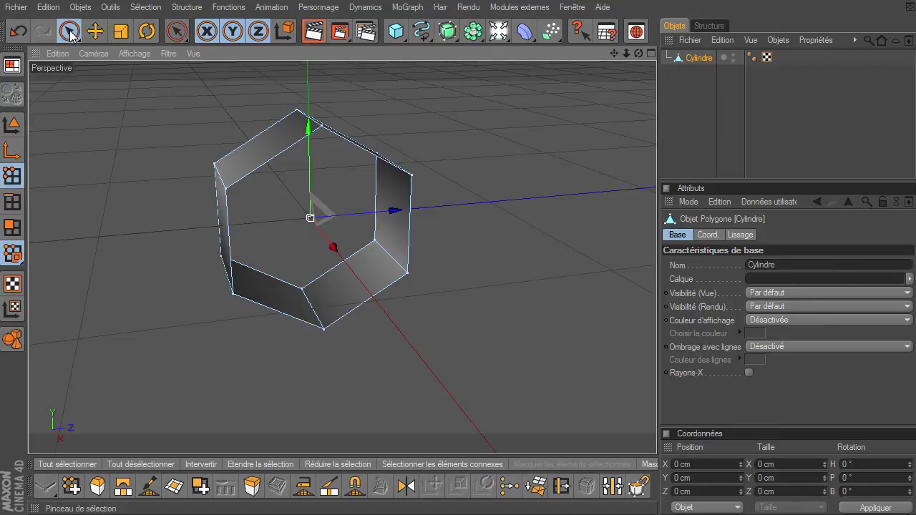
pyautogui.moveTo(307, 307); pyautogui.dragTo(331, 342)
pyautogui.moveTo(639, 53); pyautogui.dragTo(631, 57)
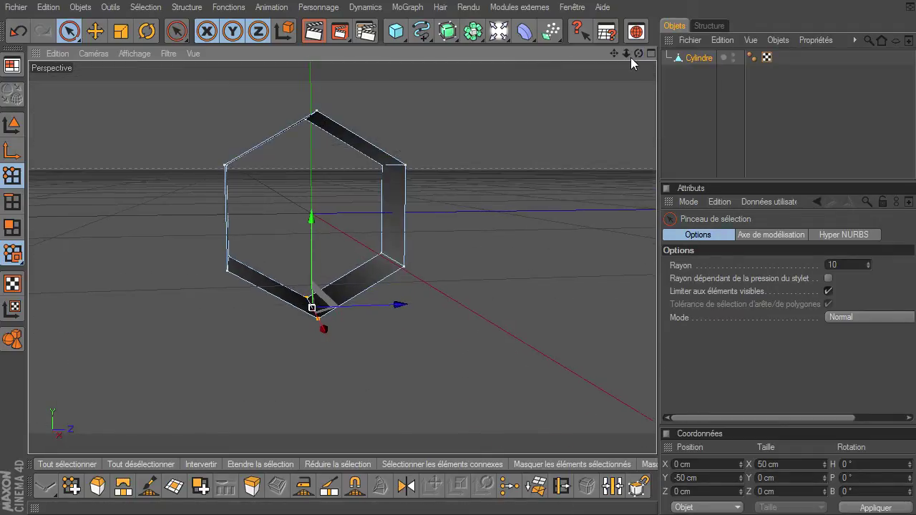
pyautogui.moveTo(313, 231); pyautogui.dragTo(313, 208)
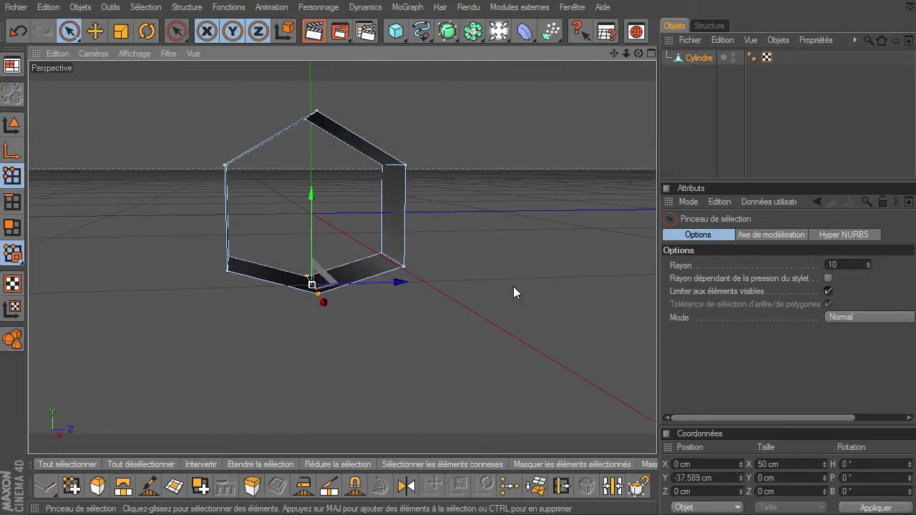
pyautogui.click(285, 312)
# Step: Select the two bottom polygons from outside the ring in polygon mode
pyautogui.moveTo(638, 53); pyautogui.dragTo(657, 354)
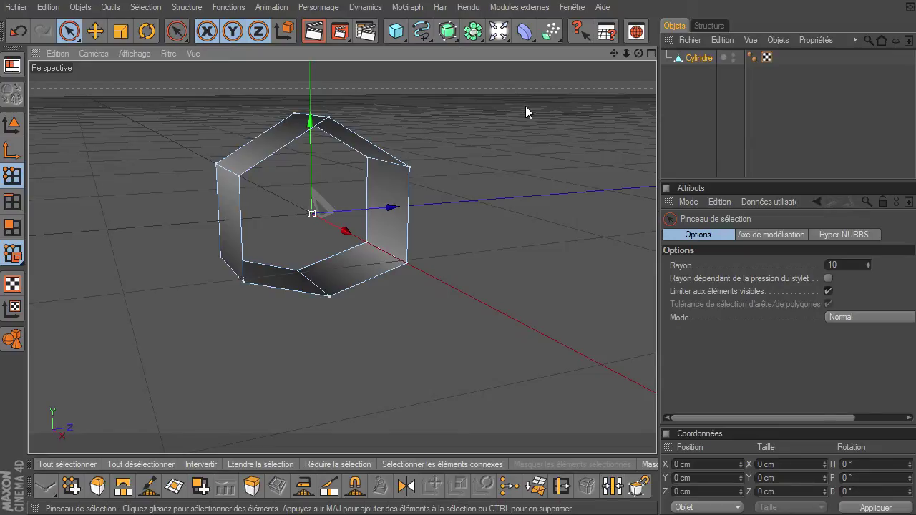
pyautogui.moveTo(638, 54); pyautogui.dragTo(656, 360)
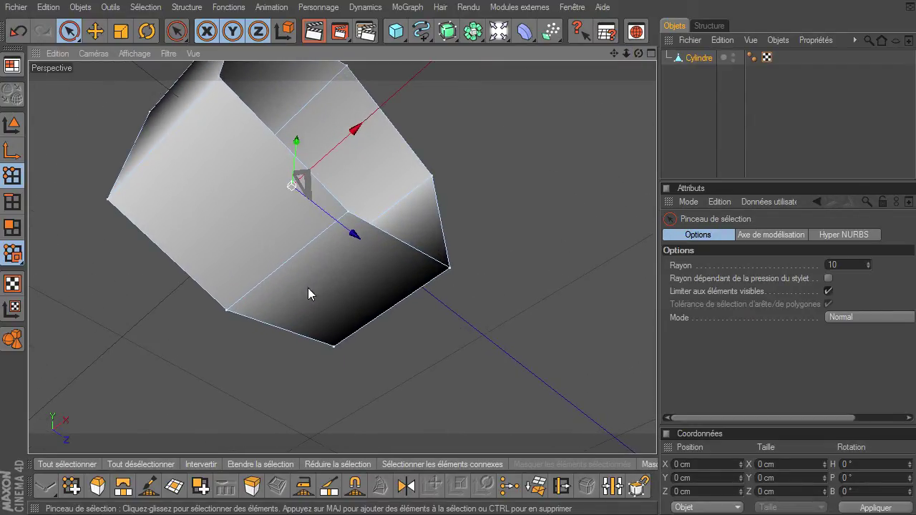
pyautogui.click(12, 228)
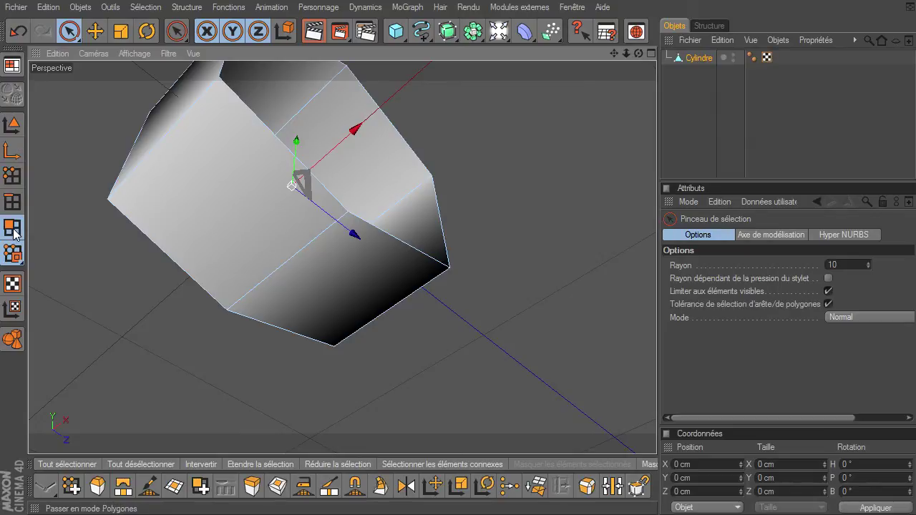
pyautogui.moveTo(222, 229); pyautogui.dragTo(333, 276)
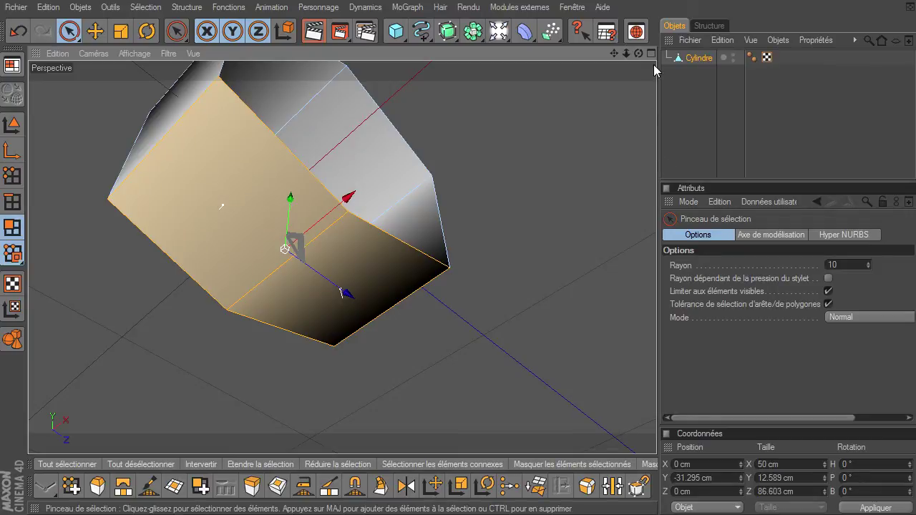
pyautogui.moveTo(637, 57); pyautogui.dragTo(230, 287)
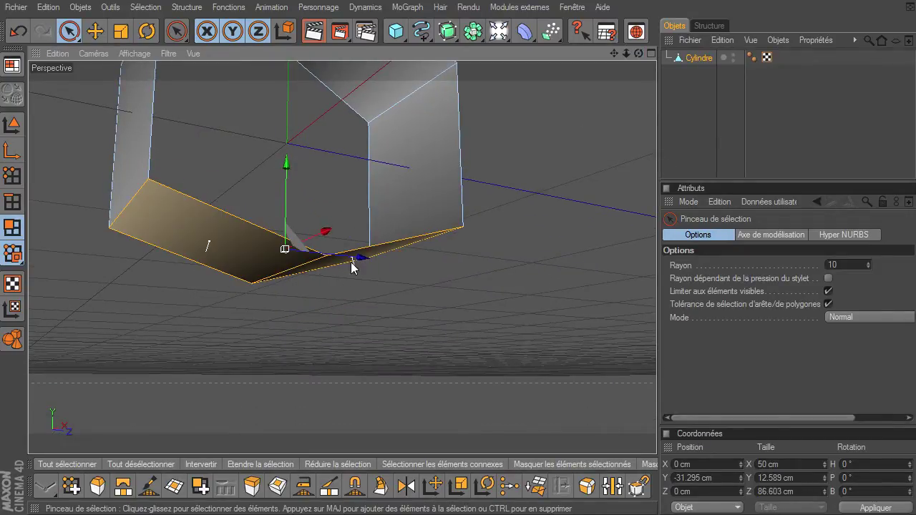
pyautogui.moveTo(657, 354); pyautogui.dragTo(629, 70)
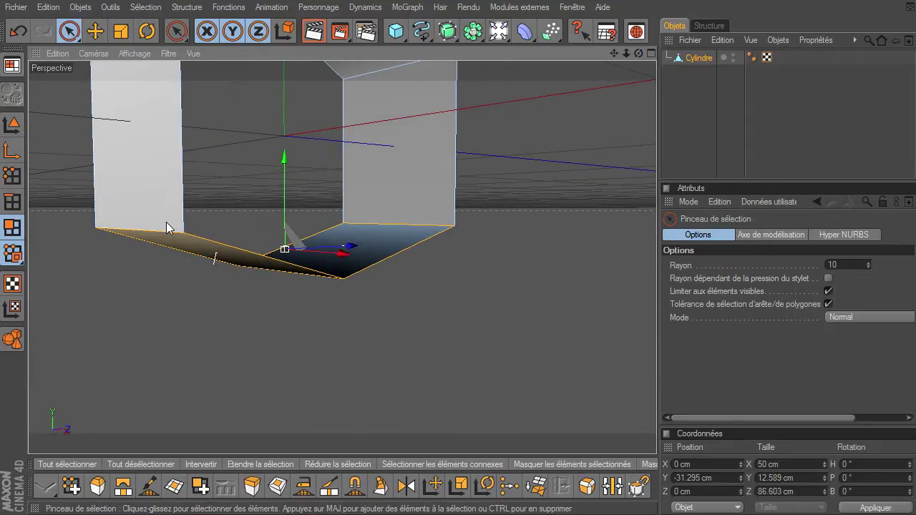
# Step: Select all polygons of the ring, clear that selection, and reselect only the two bottom polygons
pyautogui.click(620, 494)
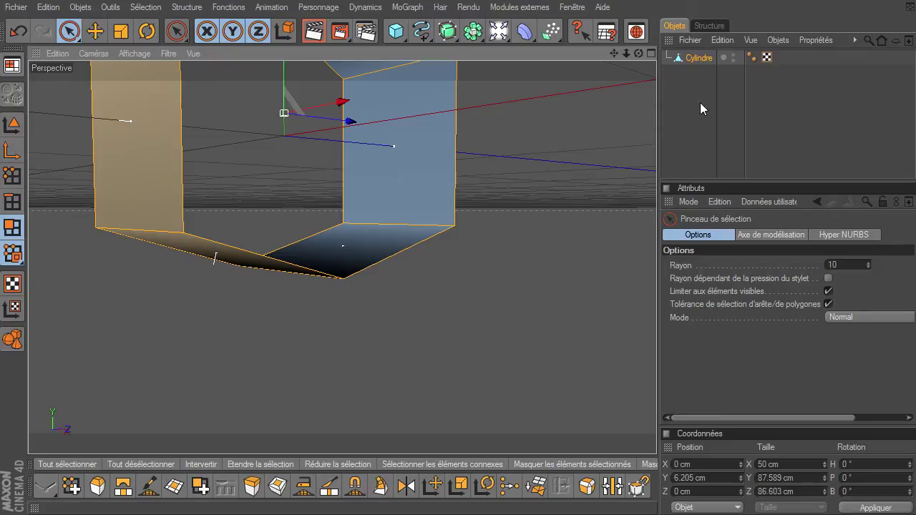
pyautogui.moveTo(622, 52); pyautogui.dragTo(656, 354)
pyautogui.click(532, 165)
pyautogui.moveTo(639, 53); pyautogui.dragTo(381, 226)
pyautogui.moveTo(321, 241); pyautogui.dragTo(332, 260)
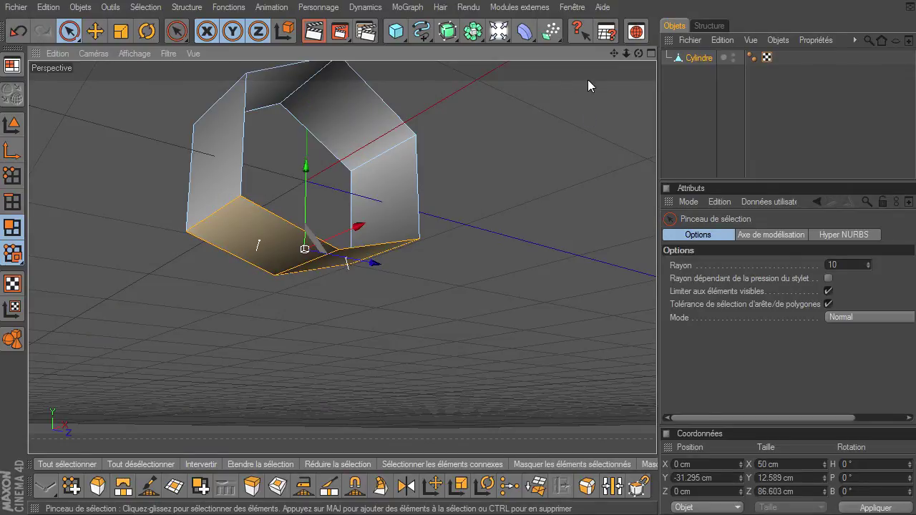
# Step: Examine the highlight colours and normals of the two selected bottom polygons from inside and outside the ring
pyautogui.moveTo(639, 53); pyautogui.dragTo(657, 355)
pyautogui.moveTo(626, 54); pyautogui.dragTo(656, 354)
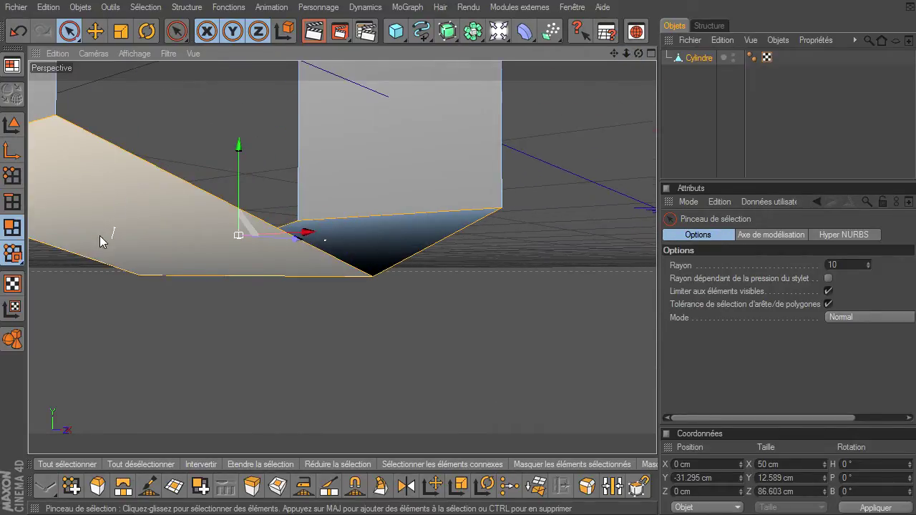
pyautogui.click(107, 259)
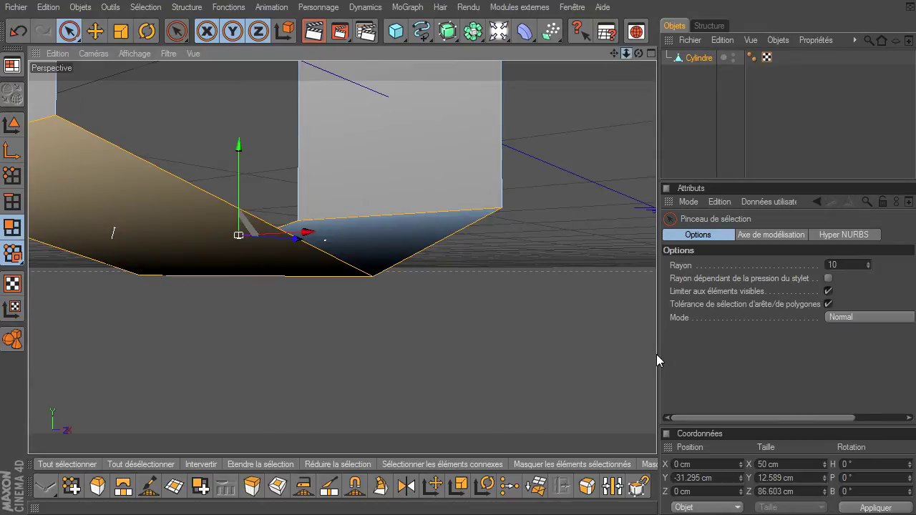
pyautogui.moveTo(656, 355); pyautogui.dragTo(656, 354)
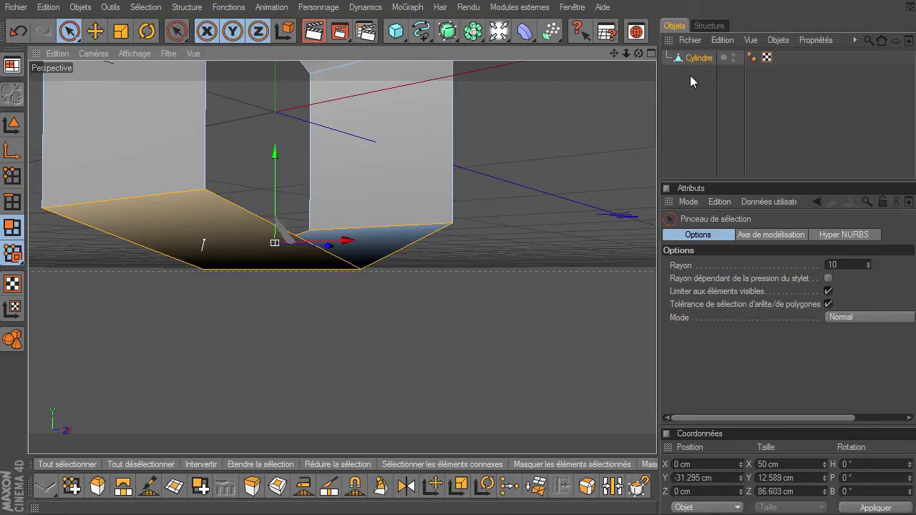
pyautogui.moveTo(638, 53); pyautogui.dragTo(657, 354)
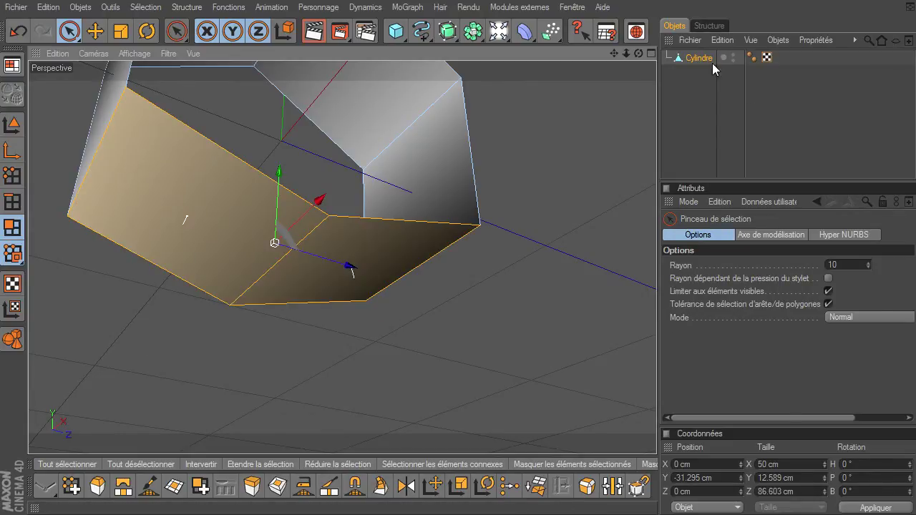
pyautogui.moveTo(616, 54); pyautogui.dragTo(656, 355)
pyautogui.moveTo(639, 54); pyautogui.dragTo(657, 356)
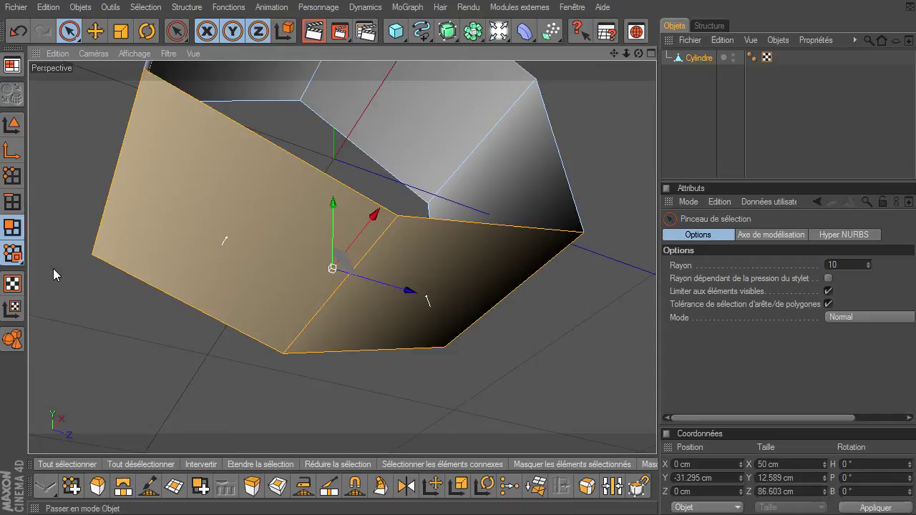
# Step: Apply an inner extrusion with an offset of about 7.5 cm to the two bottom polygons, keeping them grouped
pyautogui.click(12, 228)
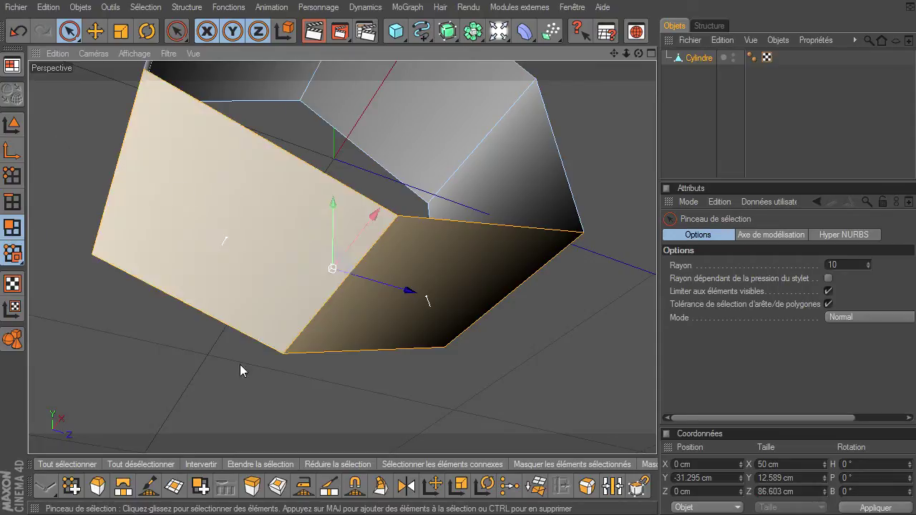
pyautogui.click(277, 489)
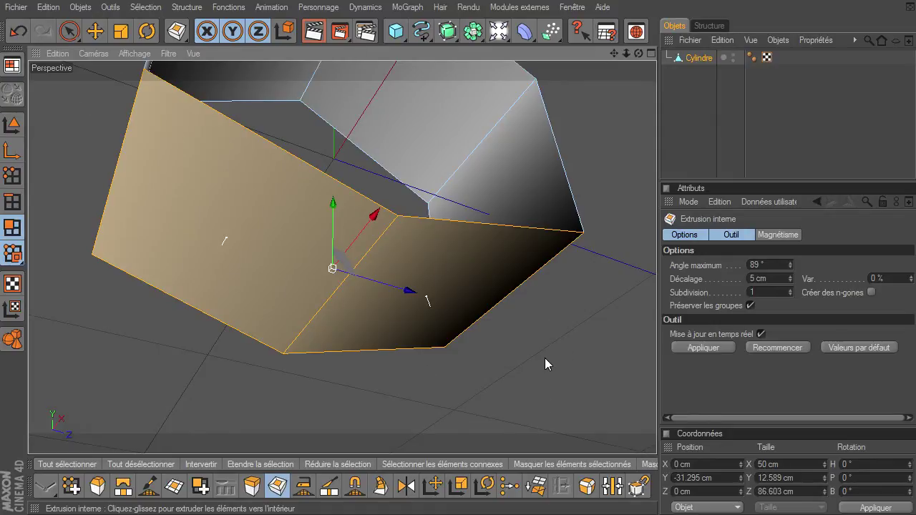
pyautogui.moveTo(545, 358); pyautogui.dragTo(656, 354)
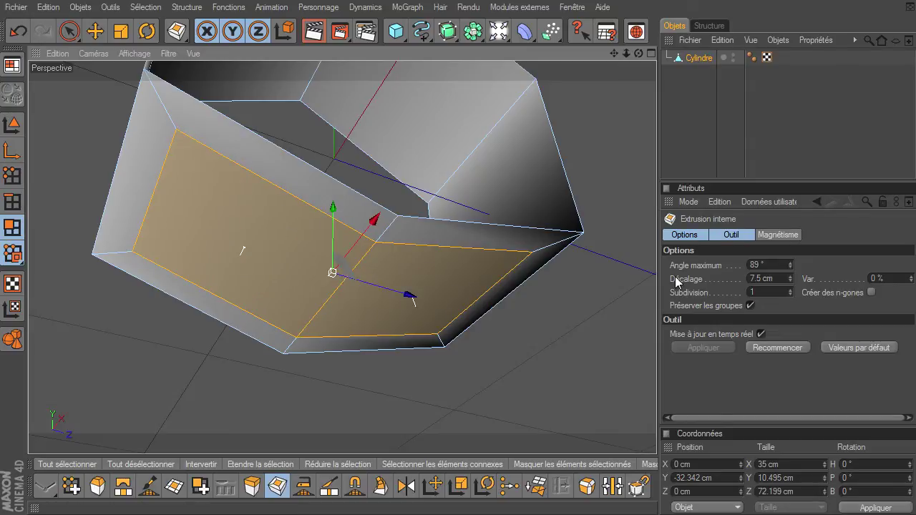
pyautogui.moveTo(730, 182); pyautogui.dragTo(735, 155)
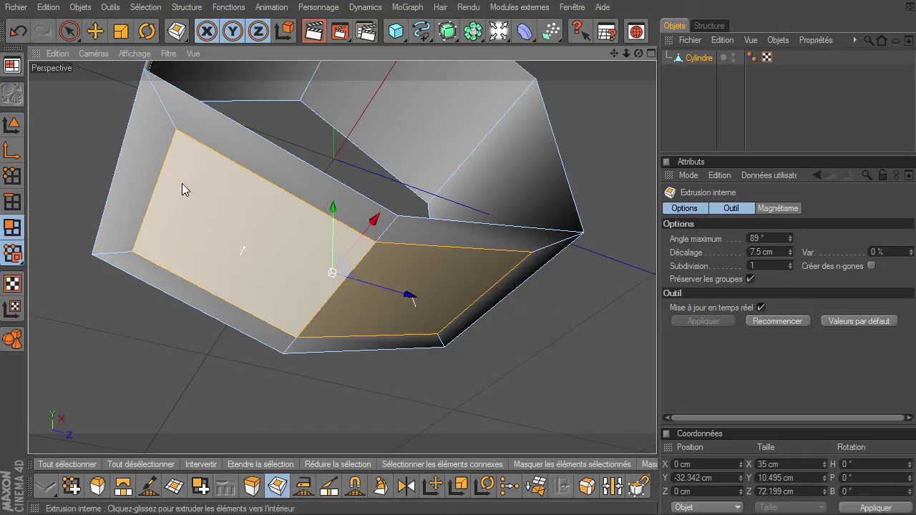
# Step: Set the offset of the inner extrusion on the two bottom polygons to 7 cm
pyautogui.click(777, 254)
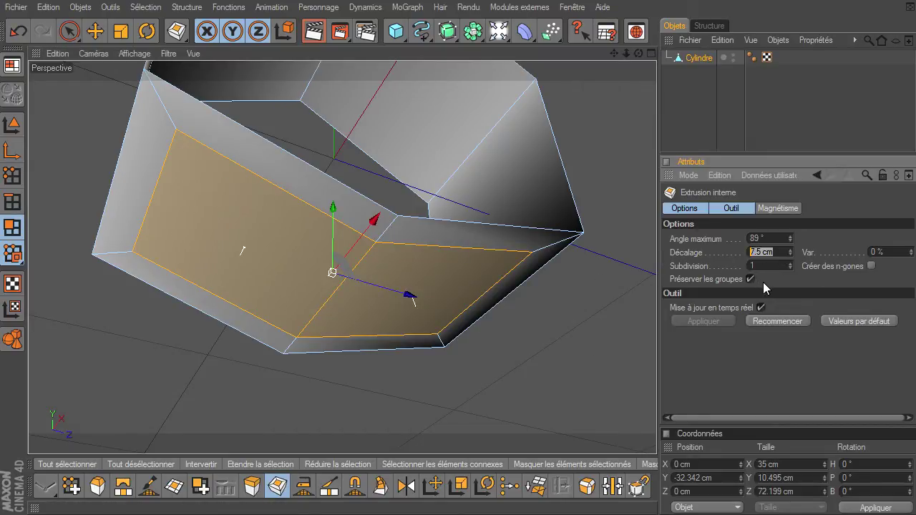
pyautogui.write('6')
pyautogui.press('Return')
pyautogui.moveTo(769, 257); pyautogui.dragTo(673, 253)
pyautogui.write('7')
pyautogui.press('Return')
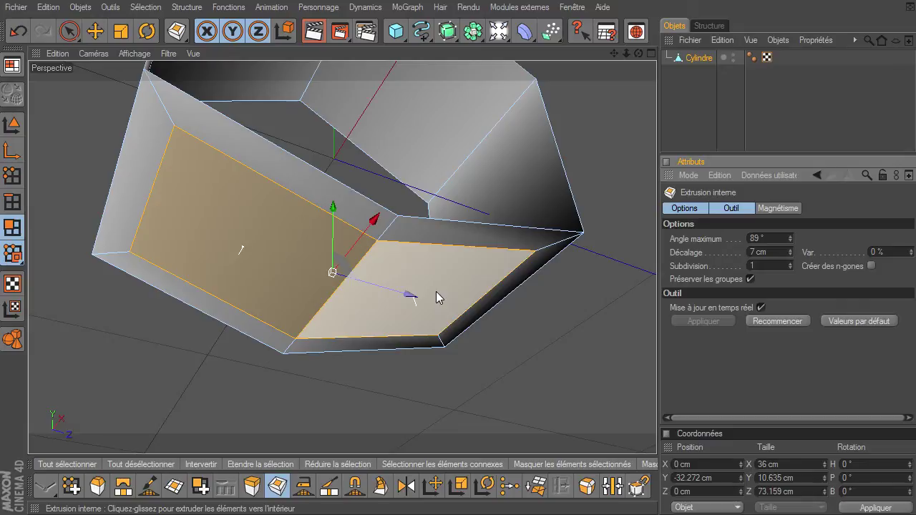
# Step: Compare the inner extrusion with group preservation on and off, leaving it off so each bottom polygon is inset separately
pyautogui.click(751, 280)
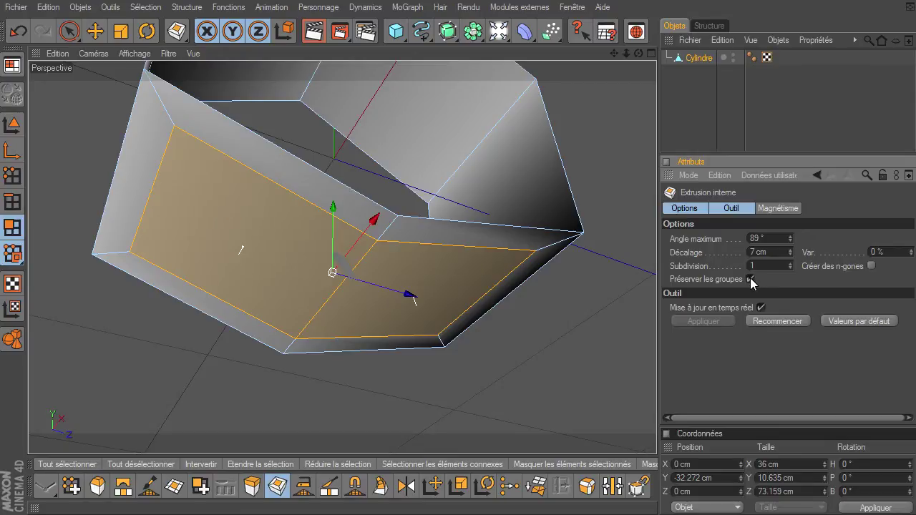
pyautogui.click(751, 279)
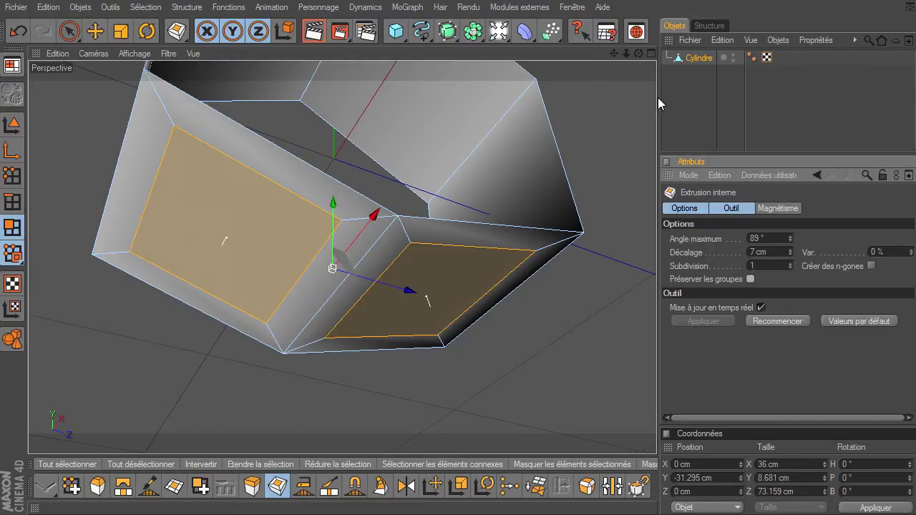
pyautogui.click(751, 279)
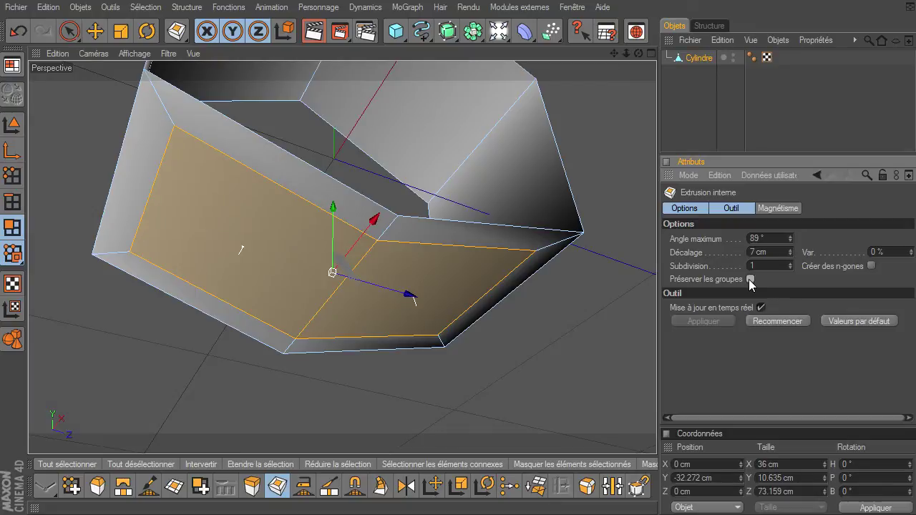
pyautogui.click(750, 279)
pyautogui.moveTo(639, 53); pyautogui.dragTo(656, 354)
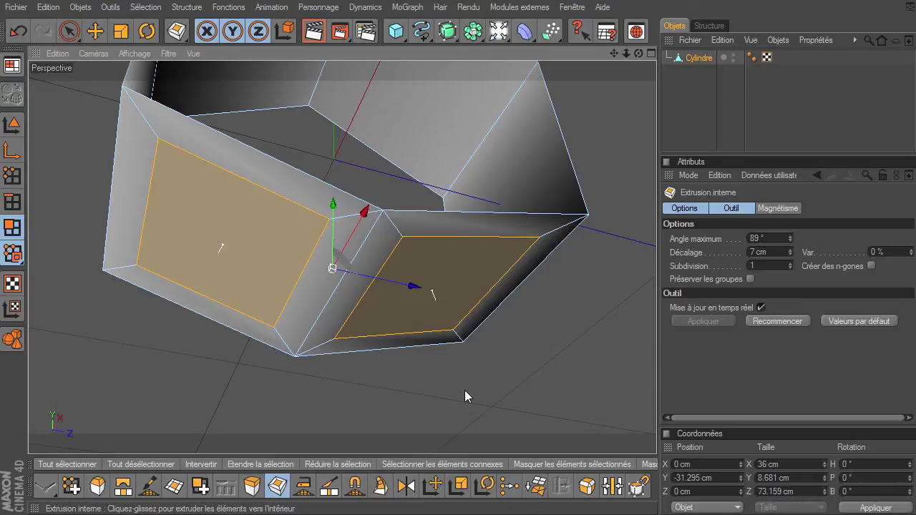
pyautogui.moveTo(638, 51); pyautogui.dragTo(656, 354)
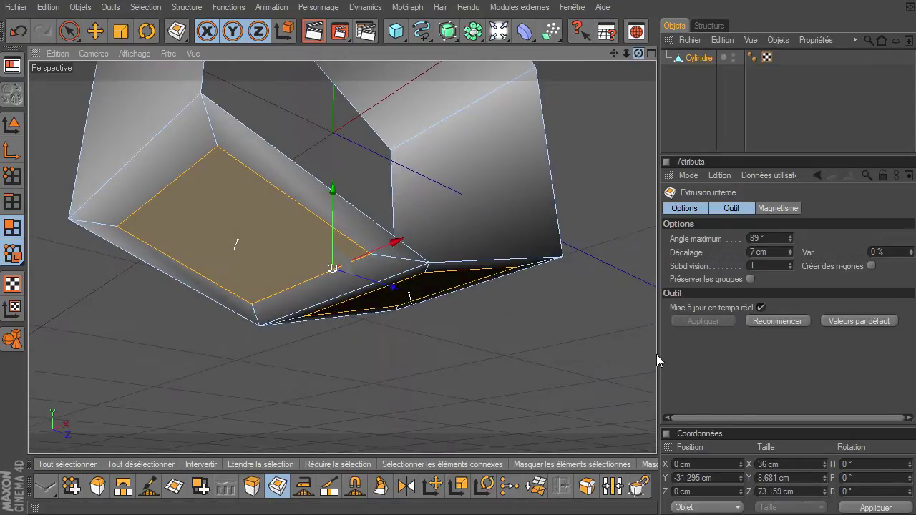
# Step: Extrude the two inset bottom polygons outward with an offset of 6 cm
pyautogui.click(251, 488)
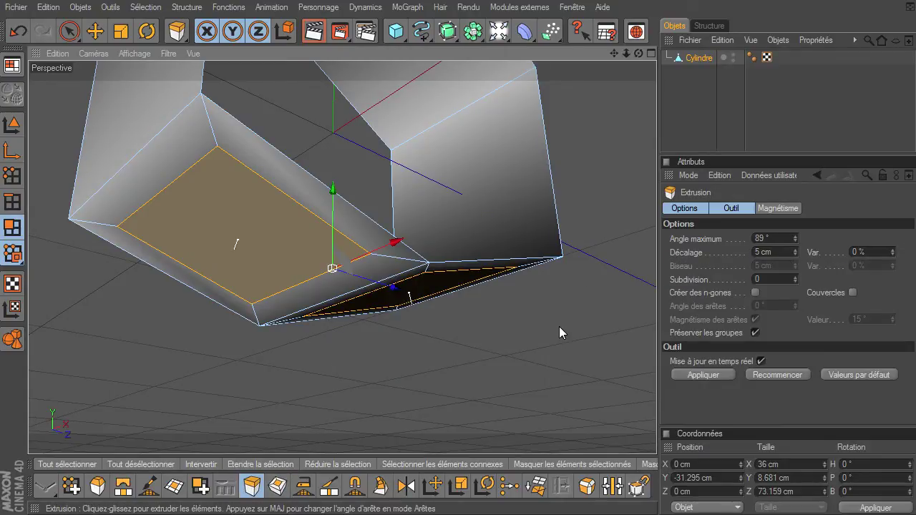
pyautogui.moveTo(639, 54); pyautogui.dragTo(656, 355)
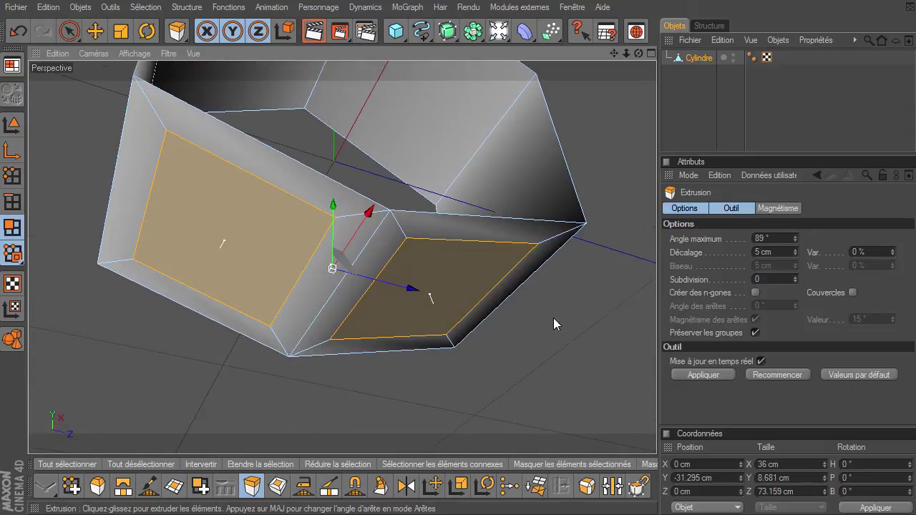
pyautogui.moveTo(539, 334); pyautogui.dragTo(657, 354)
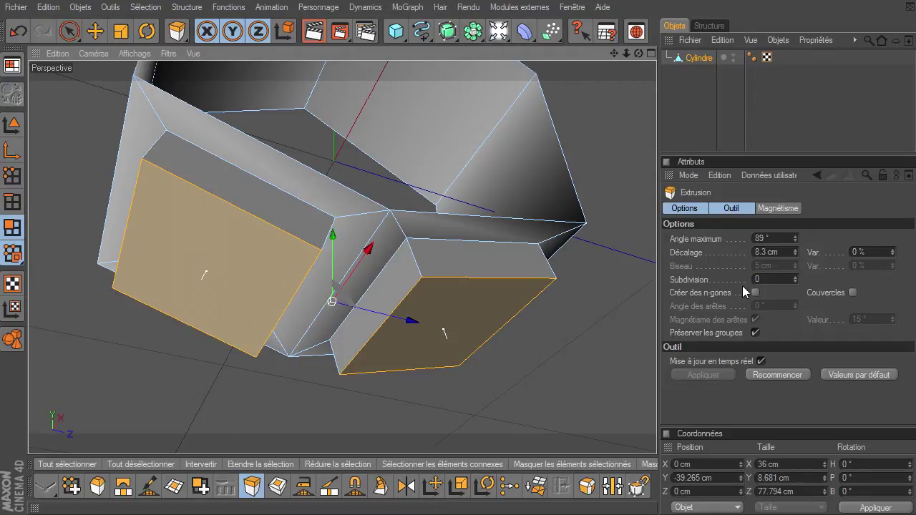
pyautogui.click(782, 254)
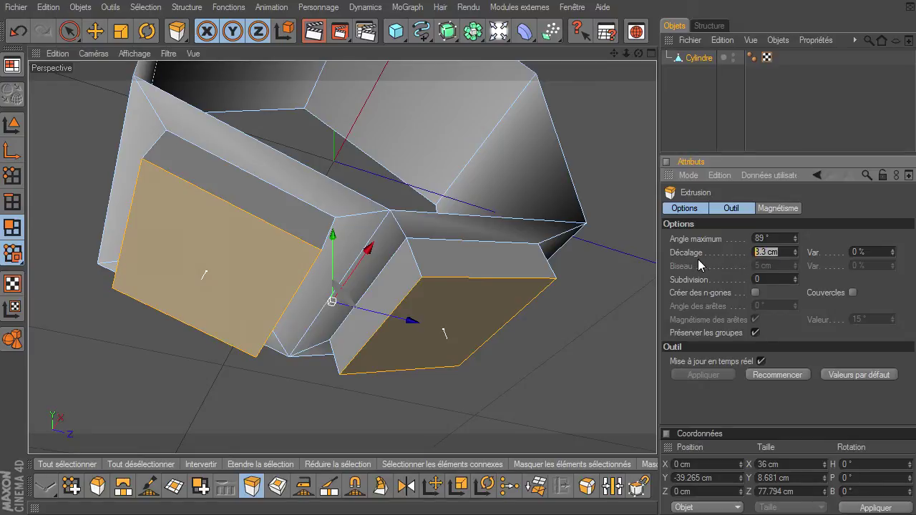
pyautogui.write('6')
pyautogui.press('Return')
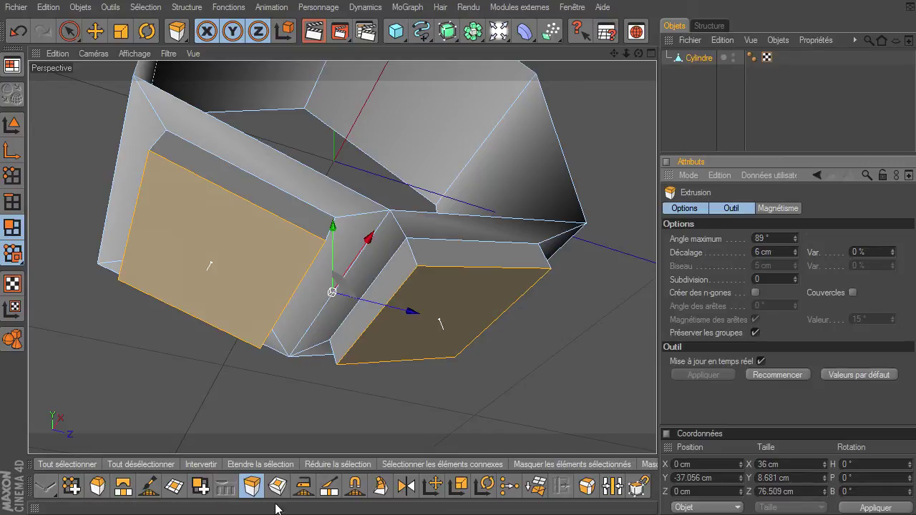
# Step: Apply an inner extrusion with an offset of -4 cm to the two extruded faces so they widen outward
pyautogui.click(289, 485)
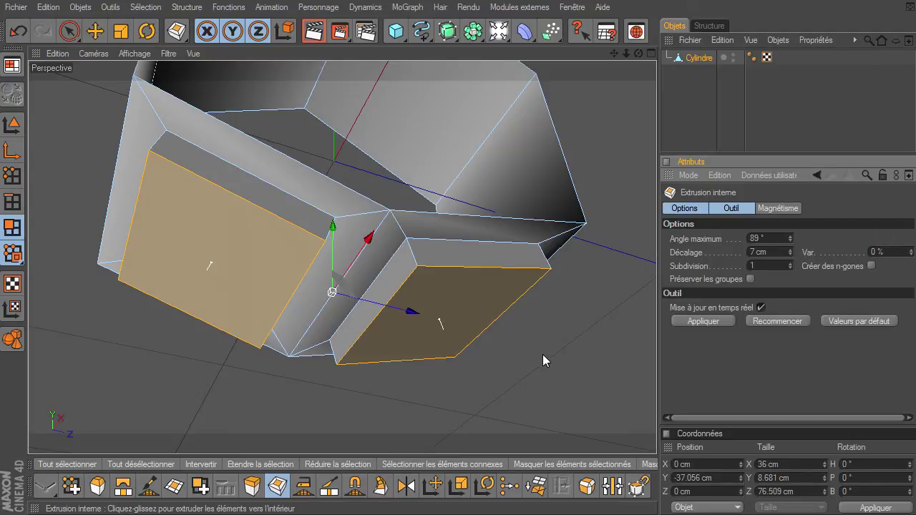
pyautogui.moveTo(543, 355); pyautogui.dragTo(657, 354)
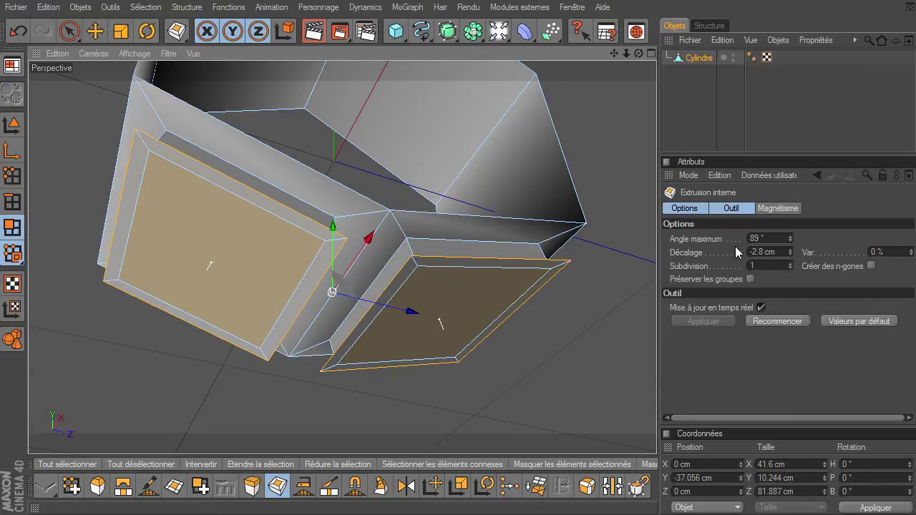
pyautogui.moveTo(781, 254); pyautogui.dragTo(677, 254)
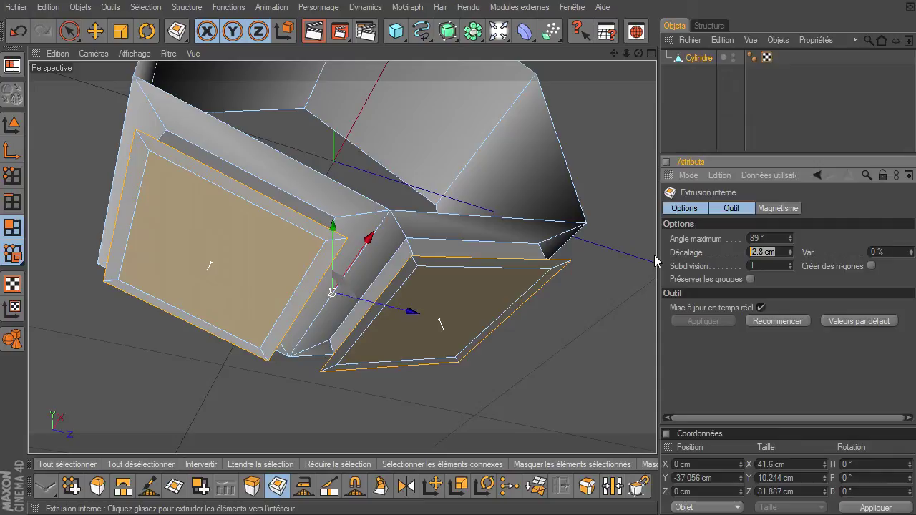
pyautogui.write('4')
pyautogui.press('Return')
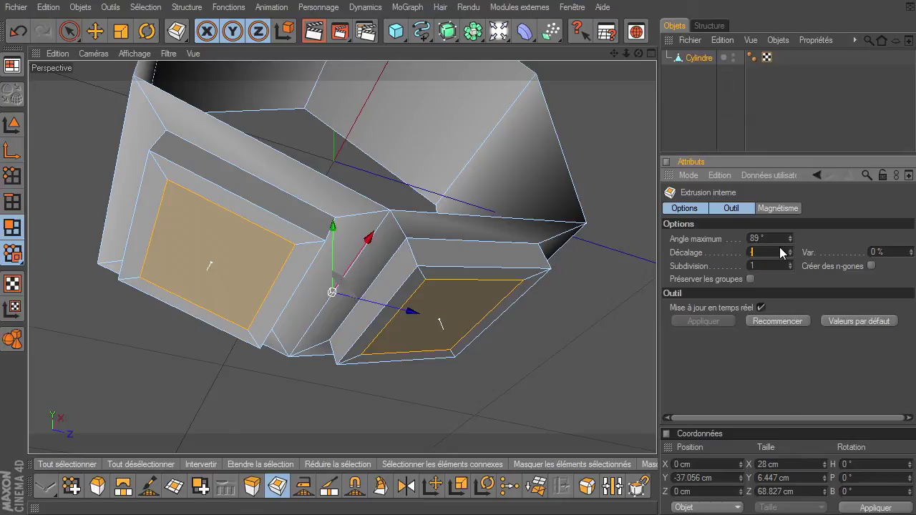
pyautogui.press('Return')
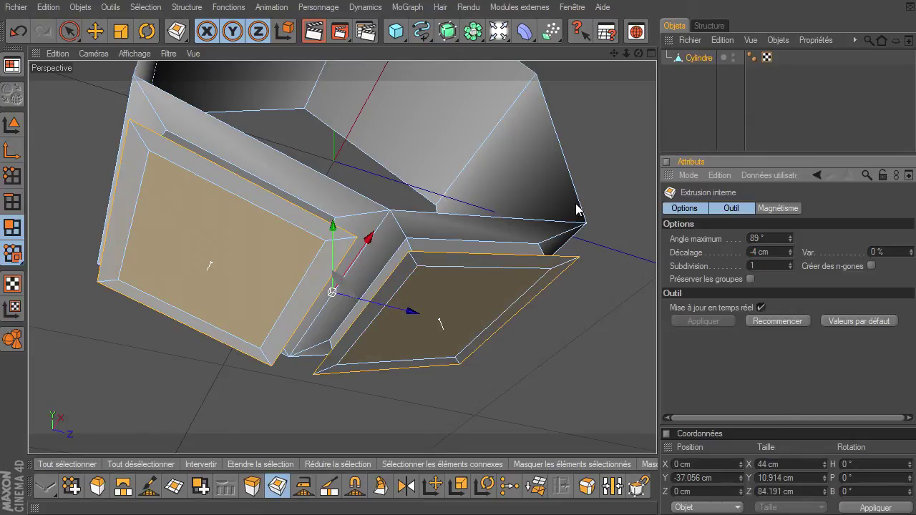
# Step: Extrude the two widened faces outward with an offset of 6 cm
pyautogui.moveTo(638, 53); pyautogui.dragTo(657, 355)
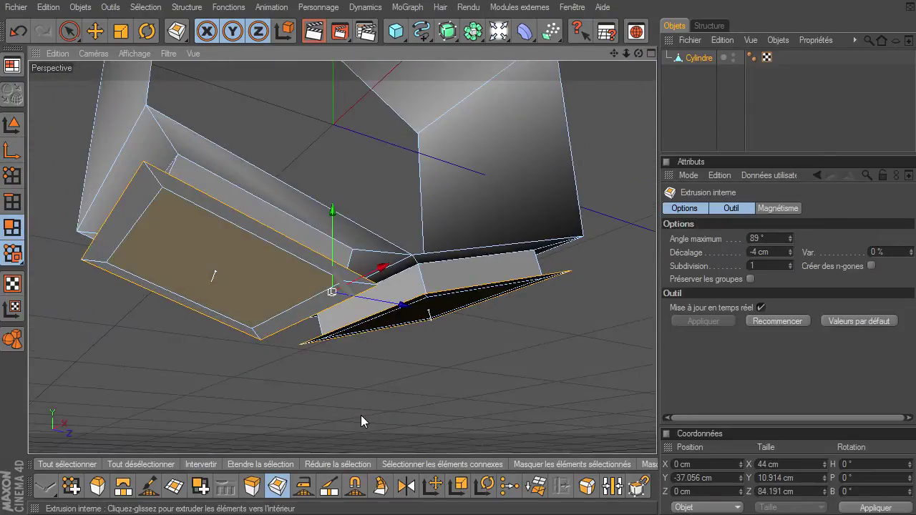
pyautogui.click(250, 489)
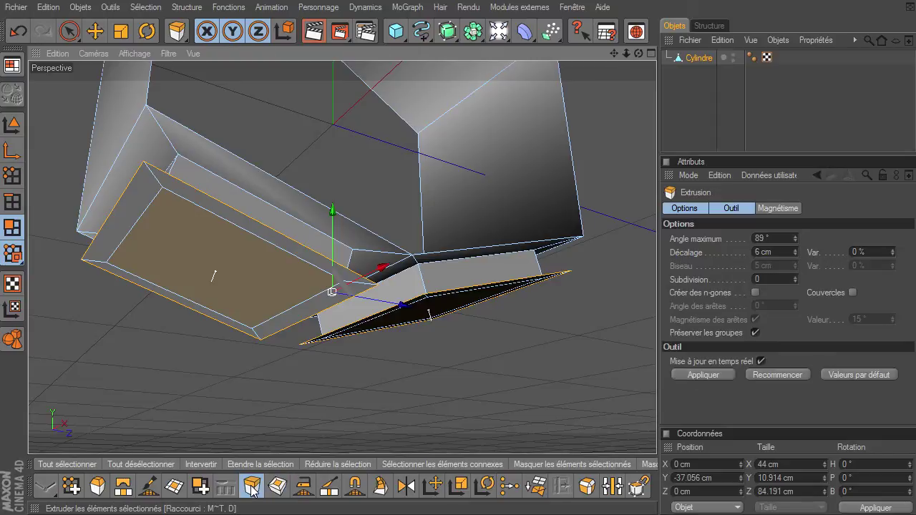
pyautogui.moveTo(657, 354); pyautogui.dragTo(656, 355)
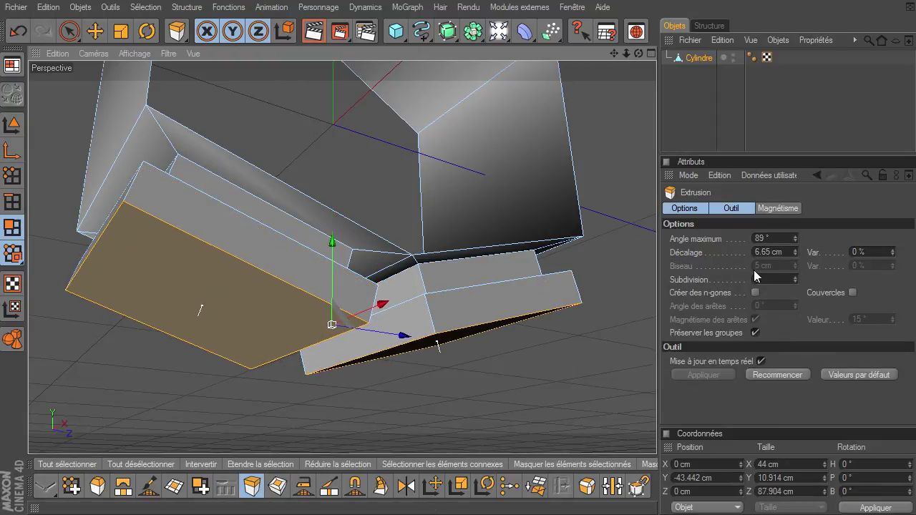
pyautogui.click(771, 252)
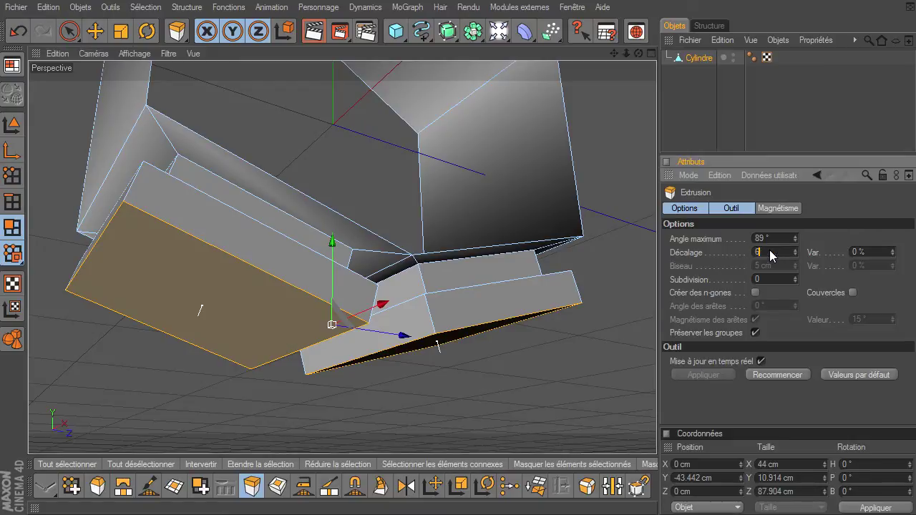
pyautogui.press('Return')
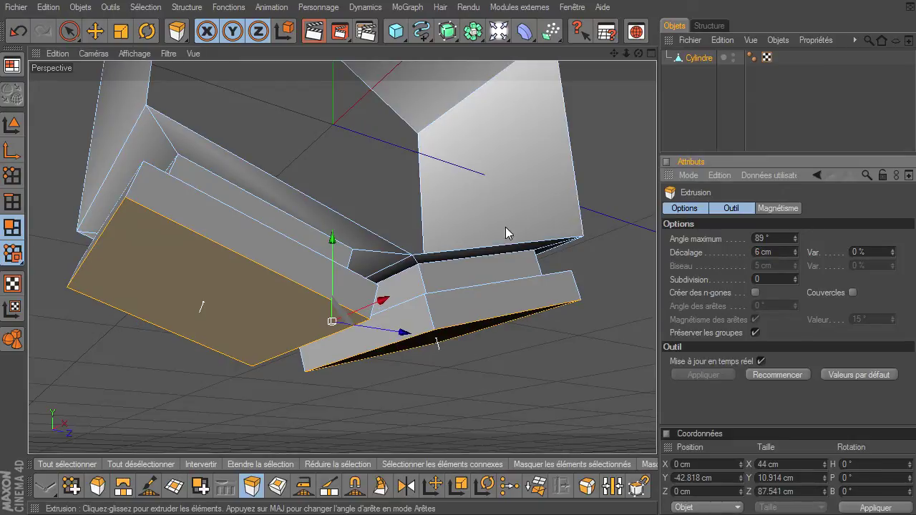
# Step: Inset the two outer faces using an inner extrusion with an offset of 4 cm
pyautogui.click(277, 487)
pyautogui.moveTo(657, 355); pyautogui.dragTo(656, 355)
pyautogui.doubleClick(780, 256)
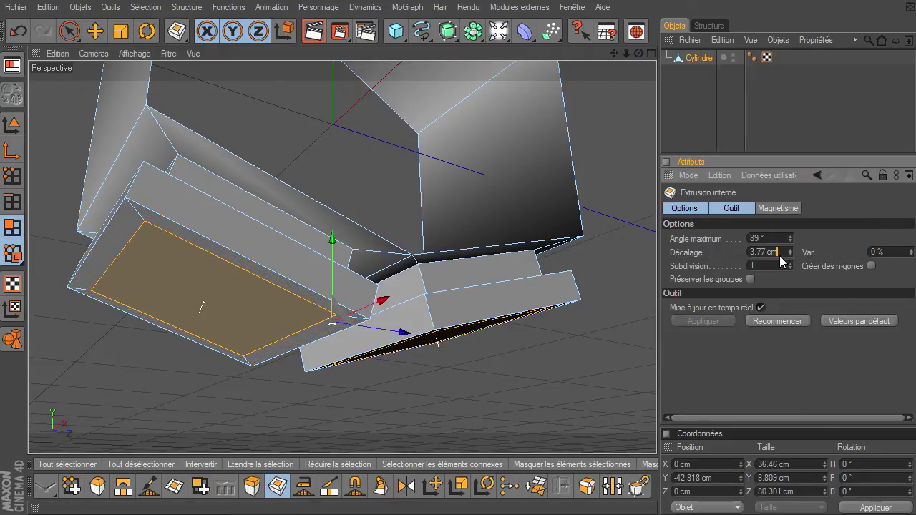
pyautogui.write('4')
pyautogui.press('Return')
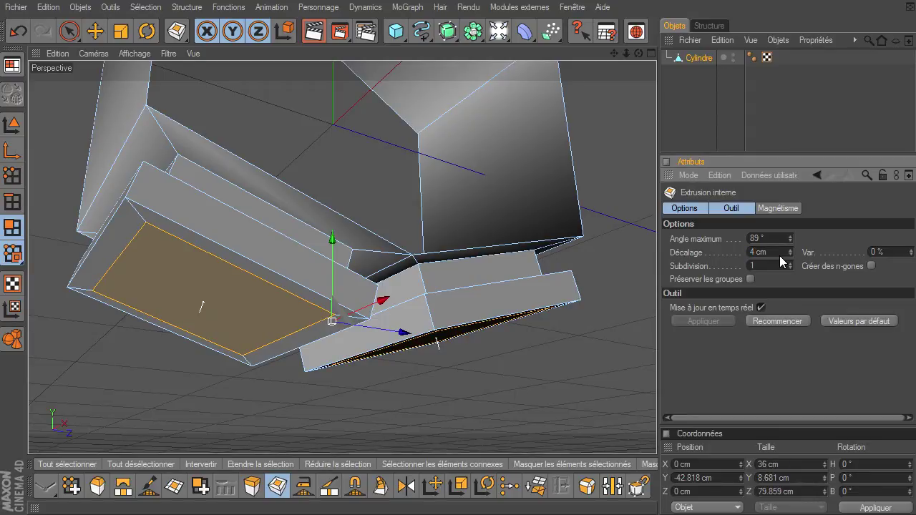
# Step: Extrude the two inset faces inward with an offset of -4.4 cm to form recesses
pyautogui.click(252, 488)
pyautogui.moveTo(347, 397); pyautogui.dragTo(656, 354)
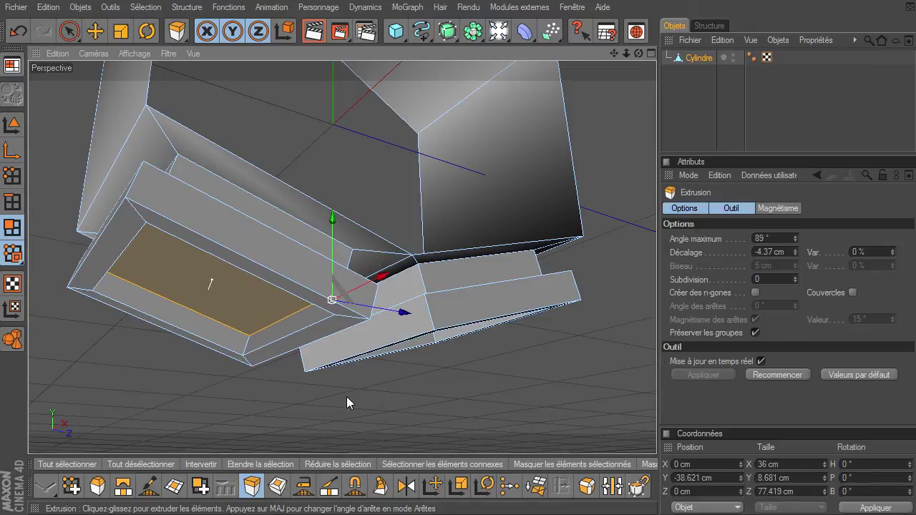
pyautogui.click(776, 253)
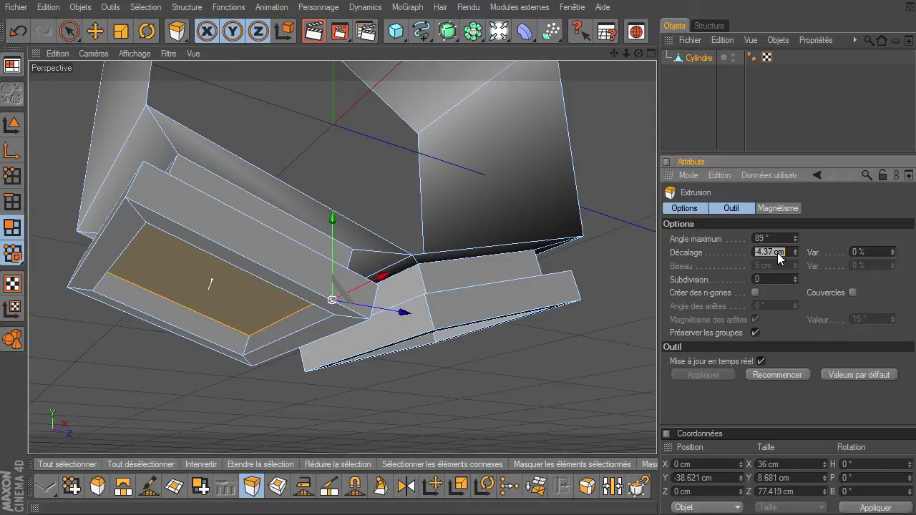
pyautogui.press('BackSpace')
pyautogui.press('Return')
pyautogui.moveTo(638, 53); pyautogui.dragTo(657, 355)
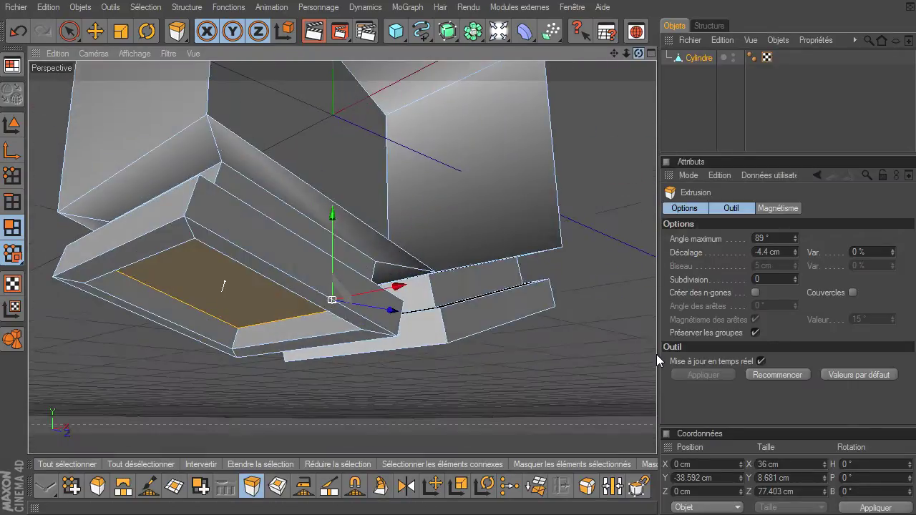
# Step: Clear the polygon selection on the ring using the selection brush
pyautogui.click(71, 33)
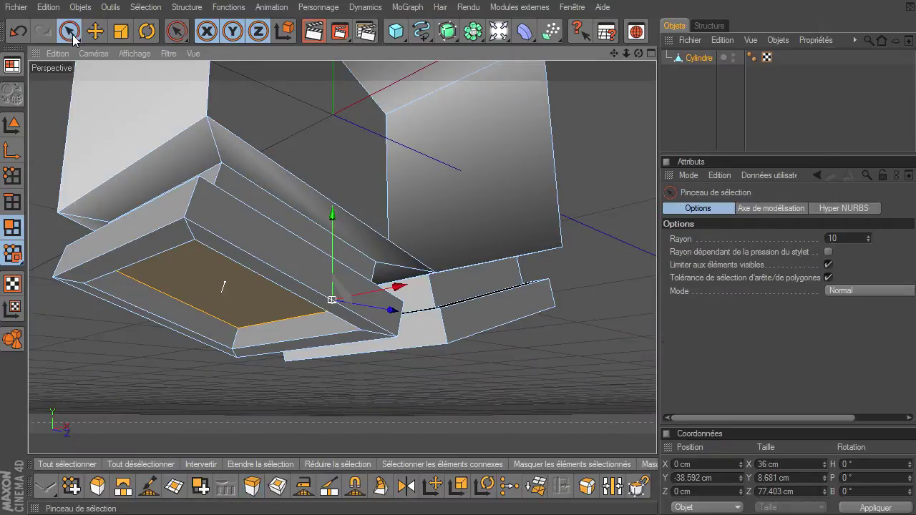
pyautogui.click(578, 366)
pyautogui.moveTo(638, 53); pyautogui.dragTo(656, 355)
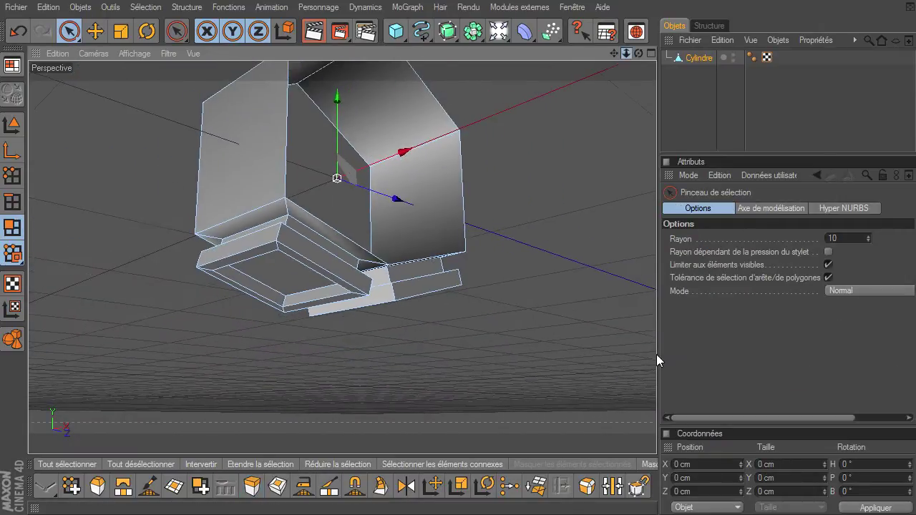
# Step: Try smoothing the Cylindre ring with a Hyper NURBS object, and remove that object from the scene again
pyautogui.click(447, 31)
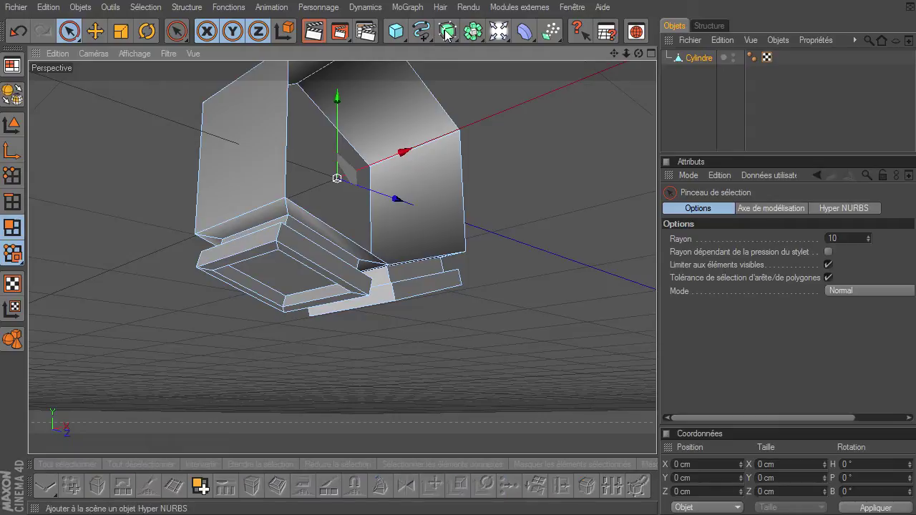
pyautogui.moveTo(703, 75); pyautogui.dragTo(711, 60)
pyautogui.click(700, 107)
pyautogui.moveTo(638, 53); pyautogui.dragTo(662, 344)
pyautogui.moveTo(701, 75); pyautogui.dragTo(709, 109)
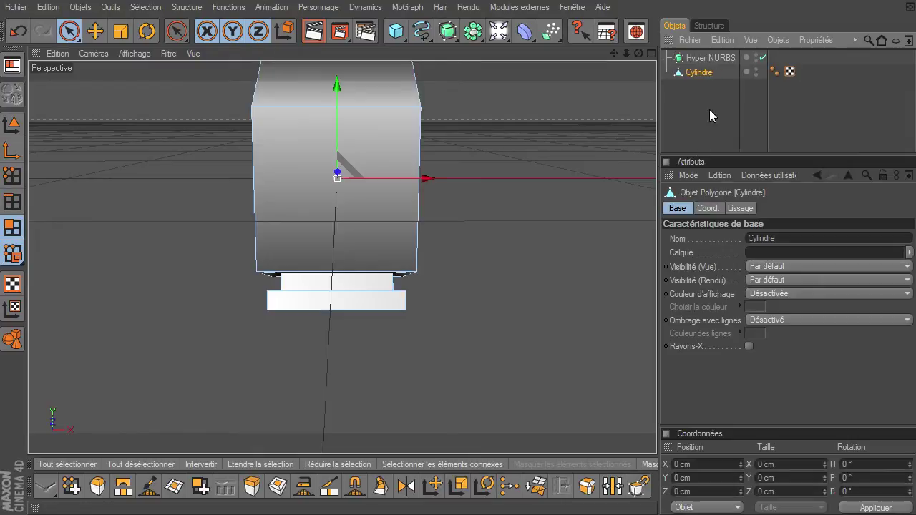
pyautogui.click(709, 58)
pyautogui.press('Delete')
# Step: Add a MoGraph Cloner object and make the Cylindre ring its child
pyautogui.moveTo(613, 53); pyautogui.dragTo(402, 213)
pyautogui.moveTo(625, 56)
pyautogui.mouseDown()
pyautogui.moveTo(657, 360)
pyautogui.moveTo(625, 53)
pyautogui.moveTo(656, 355)
pyautogui.moveTo(620, 59)
pyautogui.mouseUp()
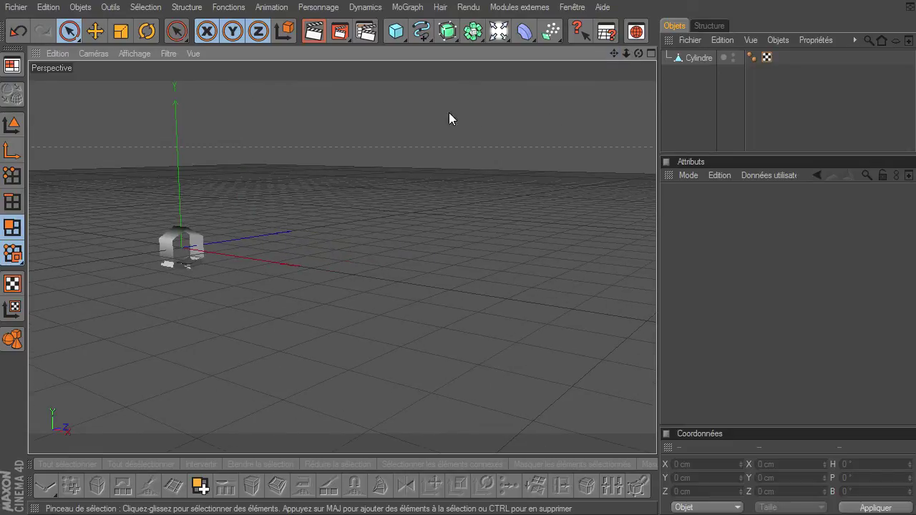
pyautogui.click(409, 8)
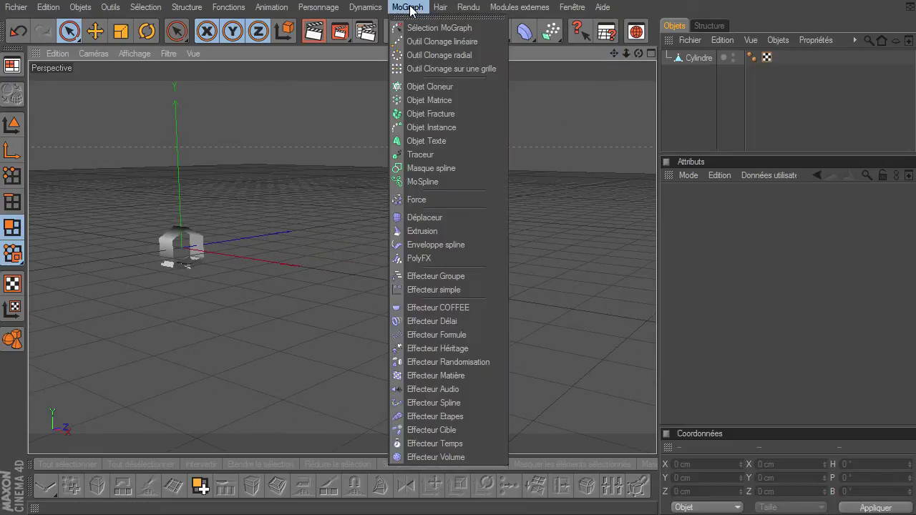
pyautogui.click(414, 88)
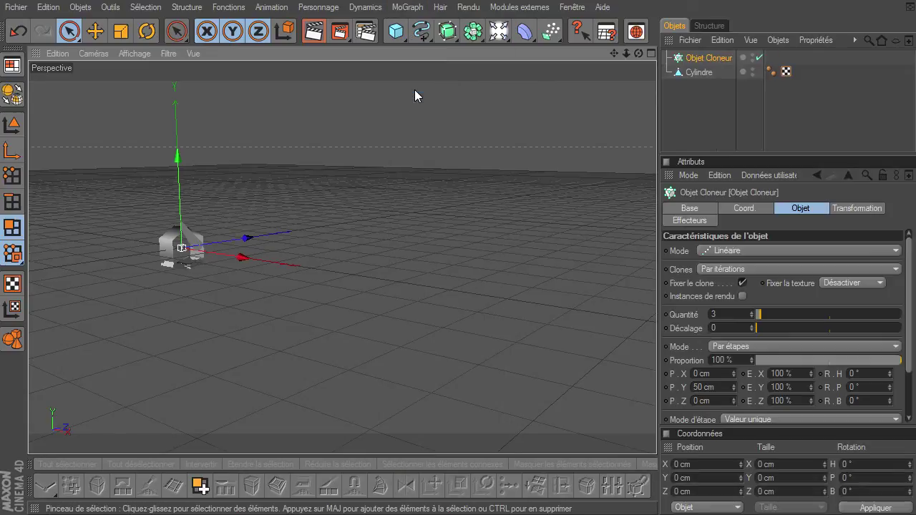
pyautogui.click(704, 75)
pyautogui.moveTo(706, 75); pyautogui.dragTo(706, 63)
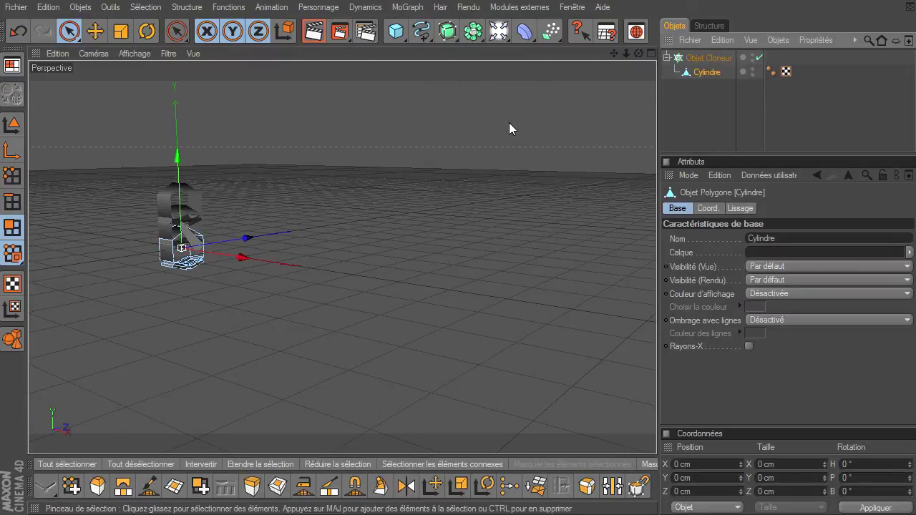
# Step: Set the Cloner's step position to 0 cm in Y and 50 cm in X so the clones line up horizontally
pyautogui.moveTo(639, 53); pyautogui.dragTo(657, 354)
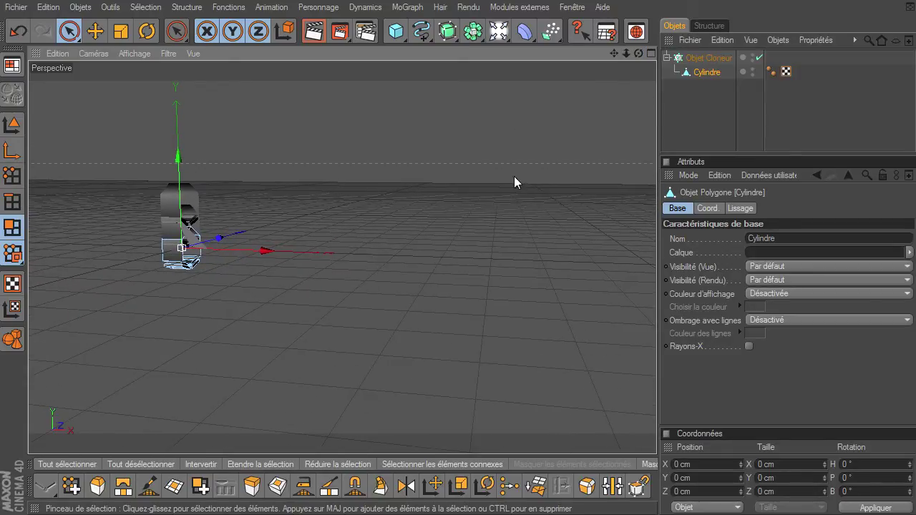
pyautogui.click(713, 60)
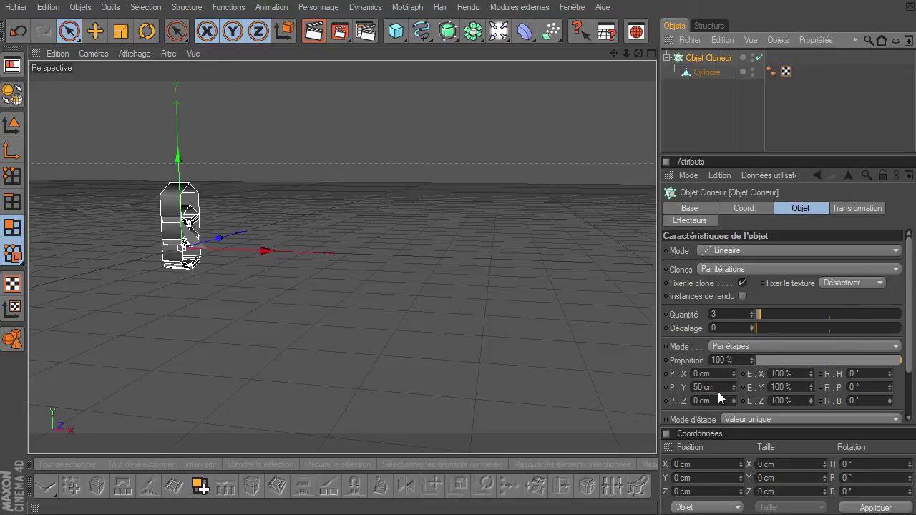
pyautogui.click(800, 209)
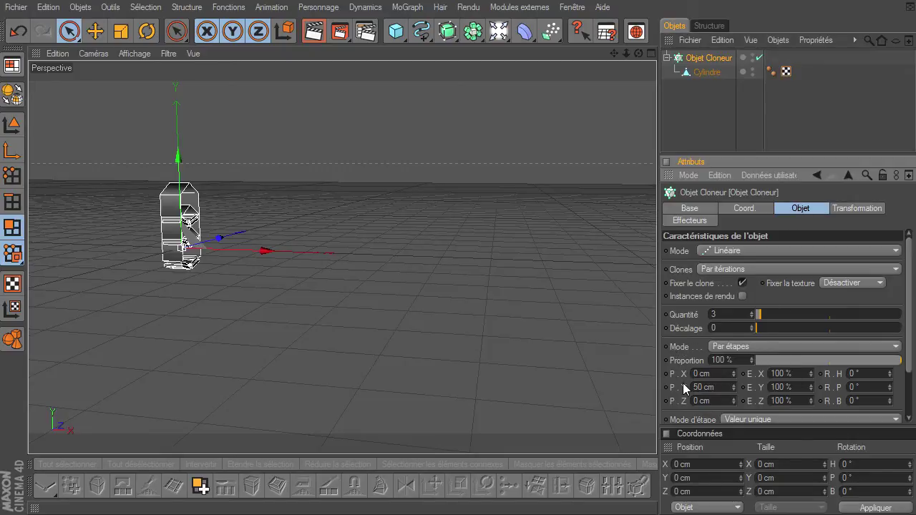
pyautogui.doubleClick(714, 388)
pyautogui.write('0')
pyautogui.doubleClick(719, 373)
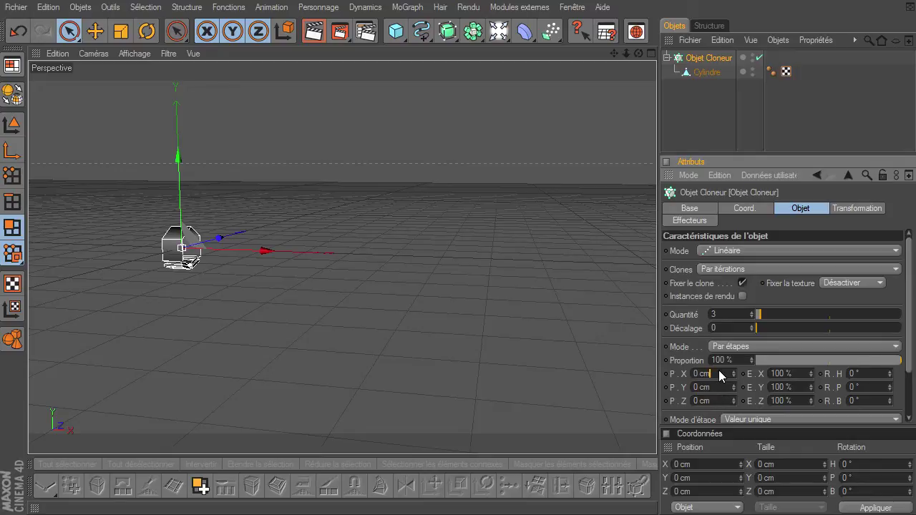
pyautogui.write('50')
pyautogui.press('Return')
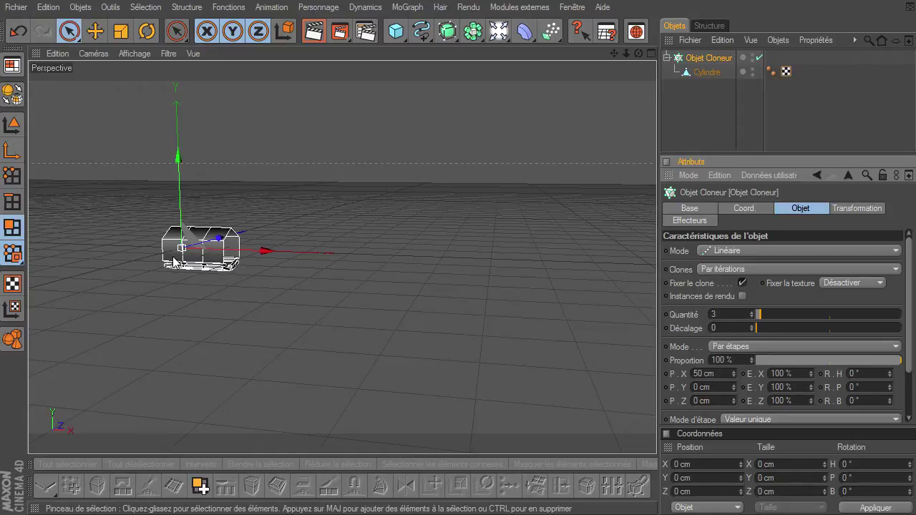
# Step: Set the Cloner's quantity to 30 clones
pyautogui.click(731, 314)
pyautogui.write('0')
pyautogui.press('Return')
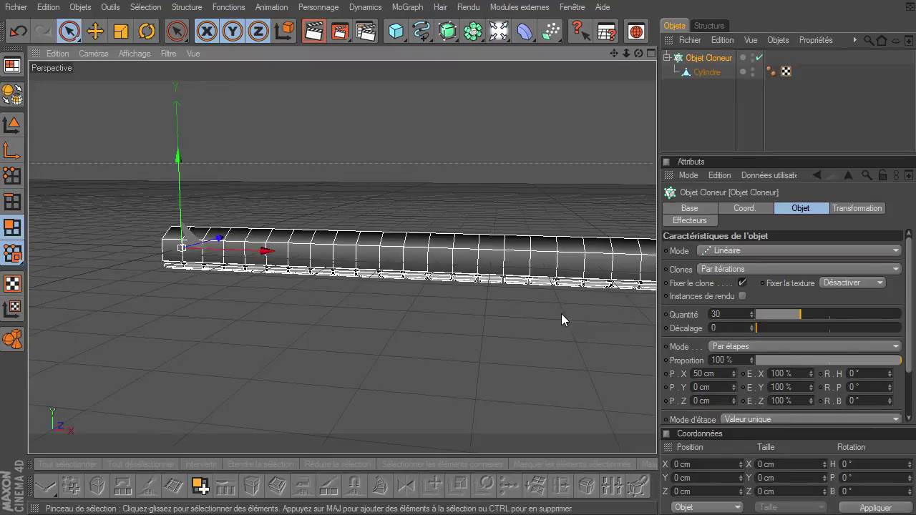
# Step: Set the Cloner's step scale in X to 97 % so the rings get progressively thinner along the row
pyautogui.moveTo(621, 54)
pyautogui.mouseDown()
pyautogui.moveTo(657, 355)
pyautogui.moveTo(642, 357)
pyautogui.moveTo(654, 354)
pyautogui.mouseUp()
pyautogui.moveTo(617, 56); pyautogui.dragTo(655, 355)
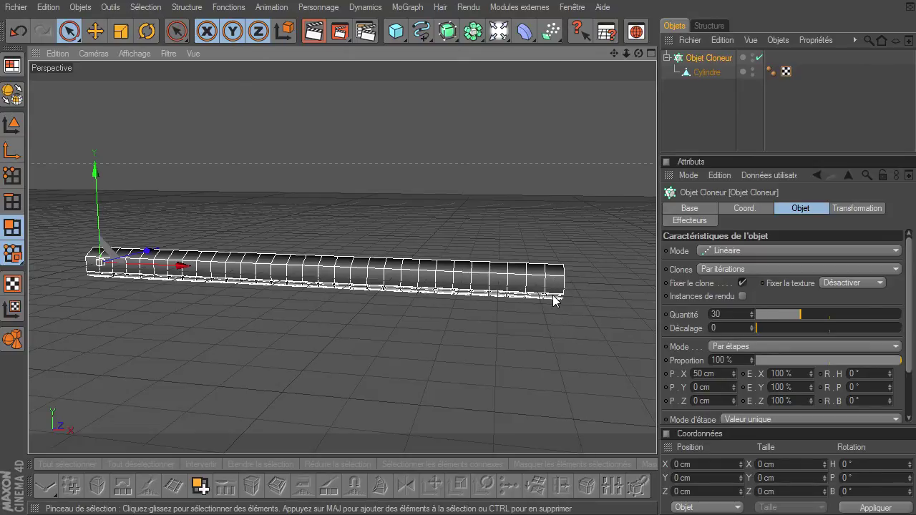
pyautogui.moveTo(638, 53); pyautogui.dragTo(613, 59)
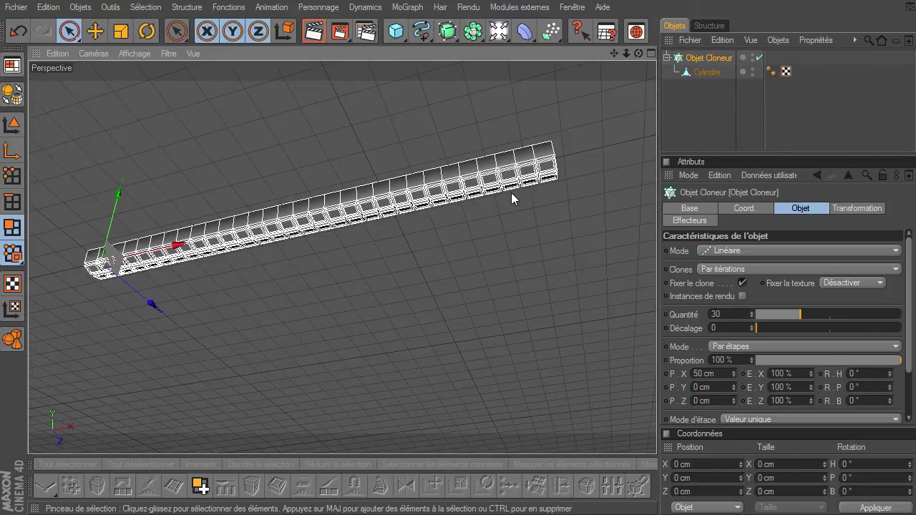
pyautogui.click(812, 208)
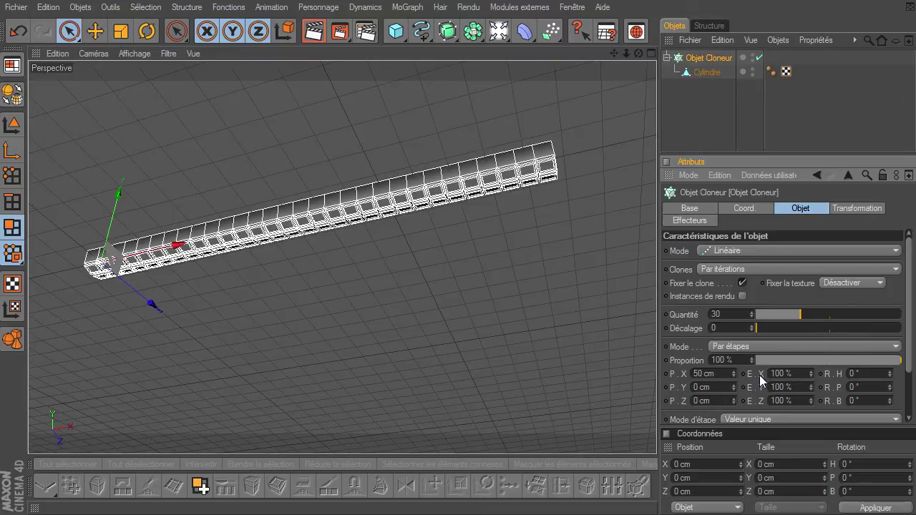
pyautogui.click(812, 376)
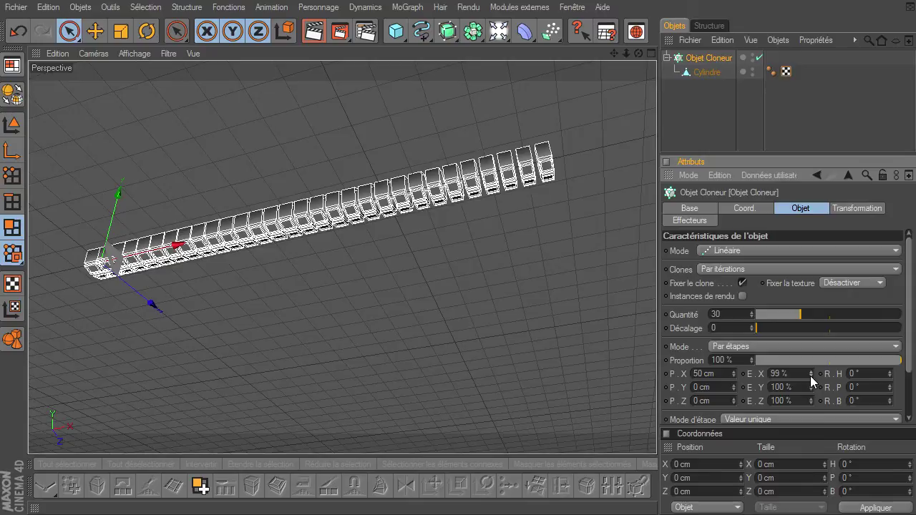
pyautogui.click(810, 376)
pyautogui.click(810, 376)
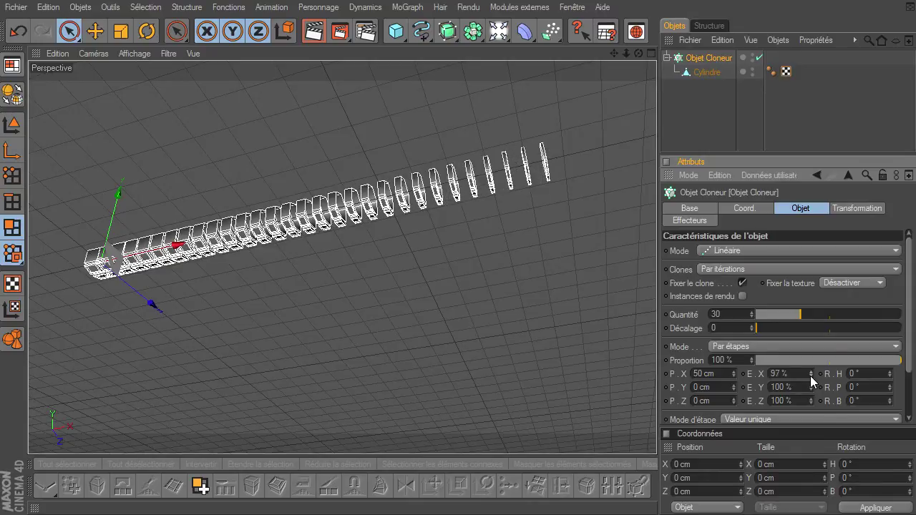
pyautogui.moveTo(639, 54); pyautogui.dragTo(659, 343)
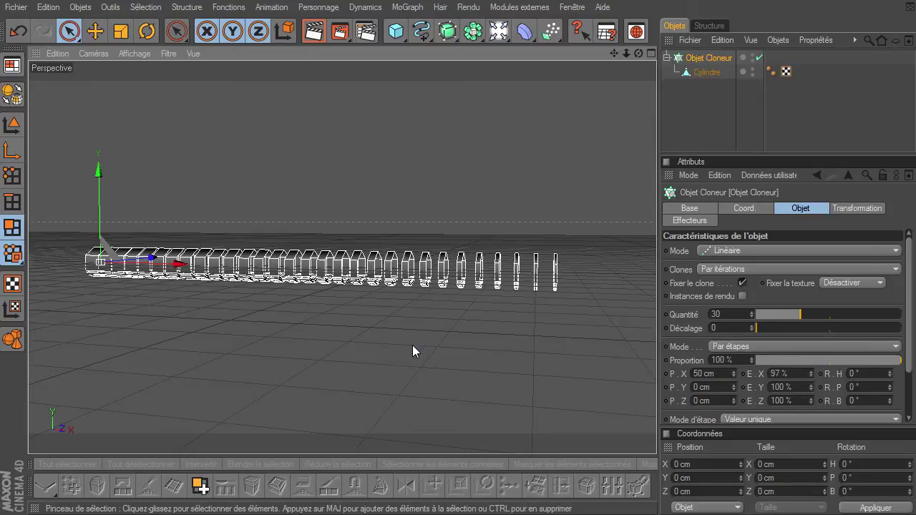
pyautogui.click(676, 109)
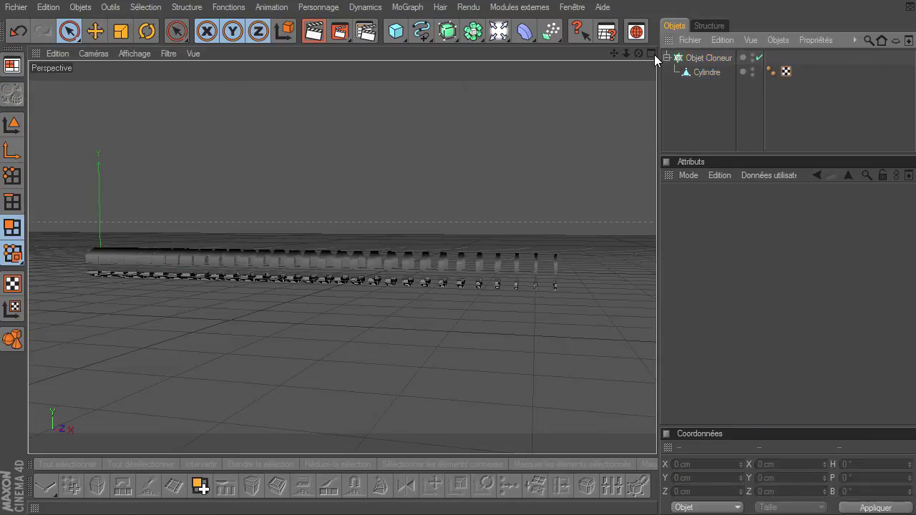
pyautogui.moveTo(639, 53); pyautogui.dragTo(656, 354)
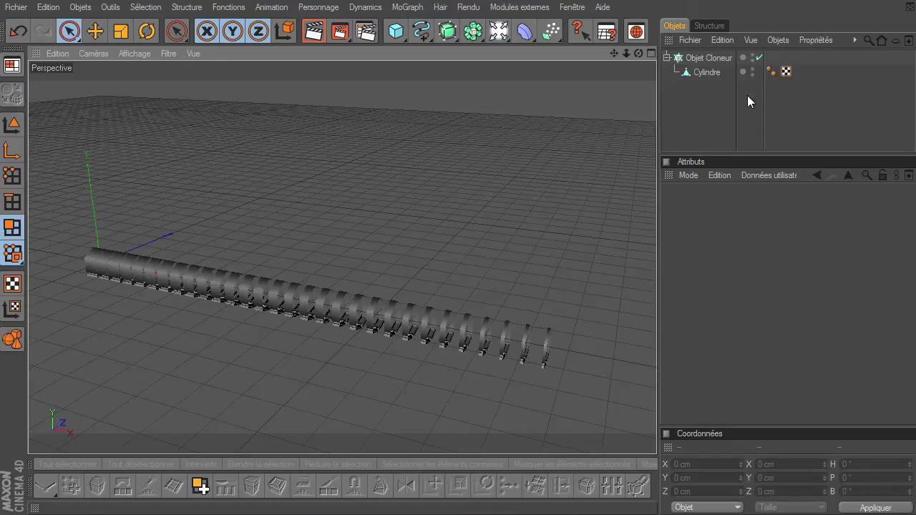
# Step: Make the Cloner object editable and expand its hierarchy to show the individual Cylindre objects
pyautogui.click(720, 58)
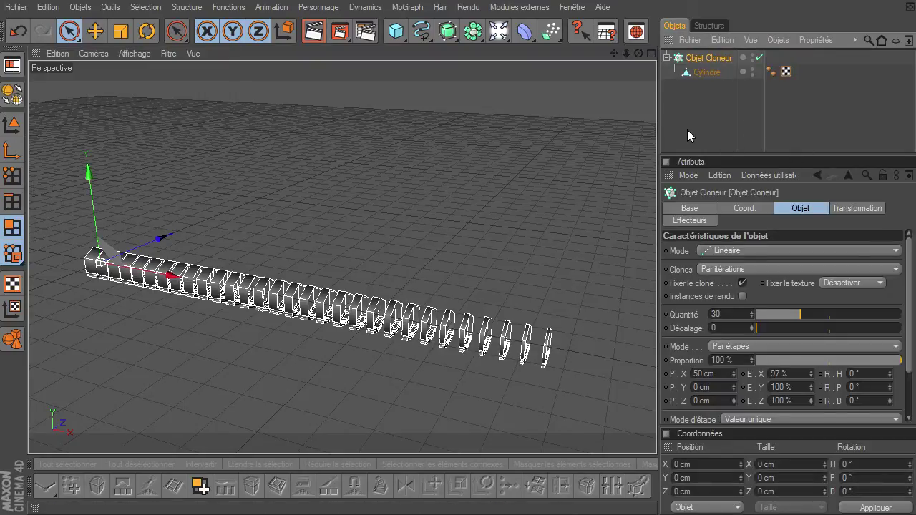
pyautogui.press('c')
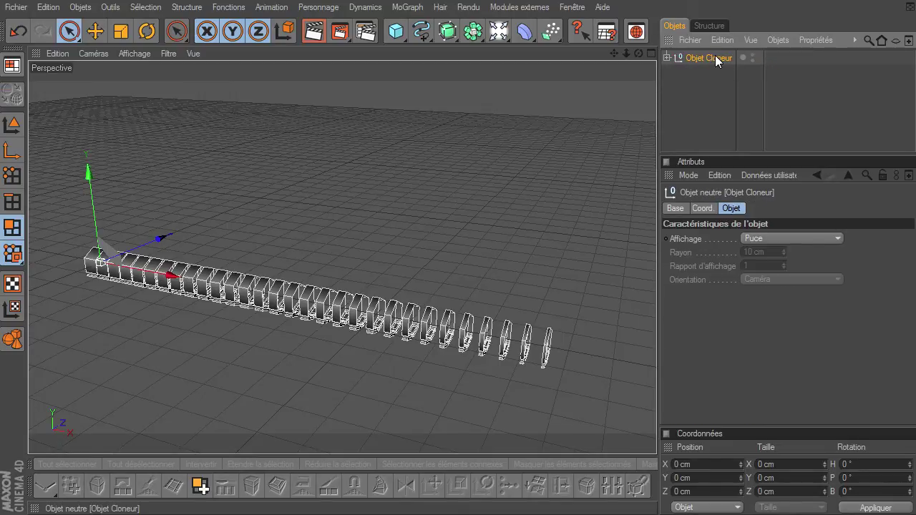
pyautogui.click(666, 58)
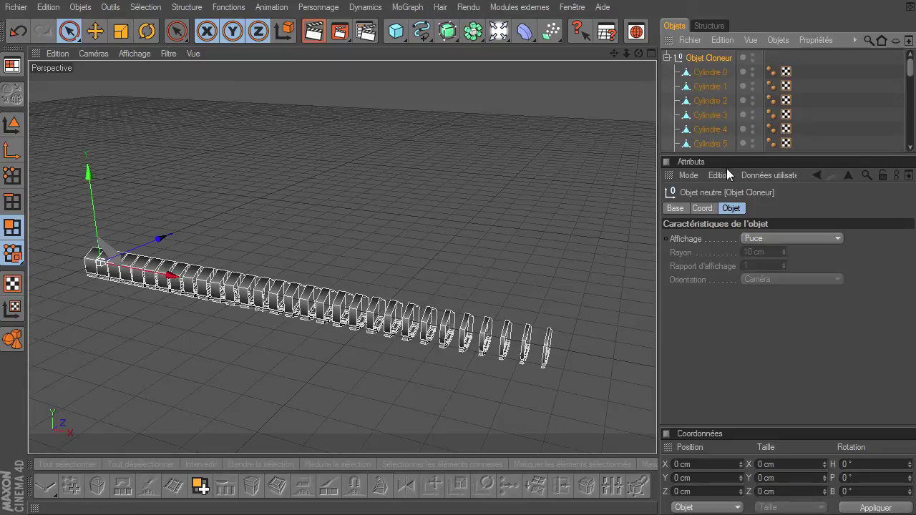
pyautogui.moveTo(733, 155); pyautogui.dragTo(744, 213)
# Step: Go through the separate ring objects one by one, from Cylindre 0 to Cylindre 14
pyautogui.click(700, 71)
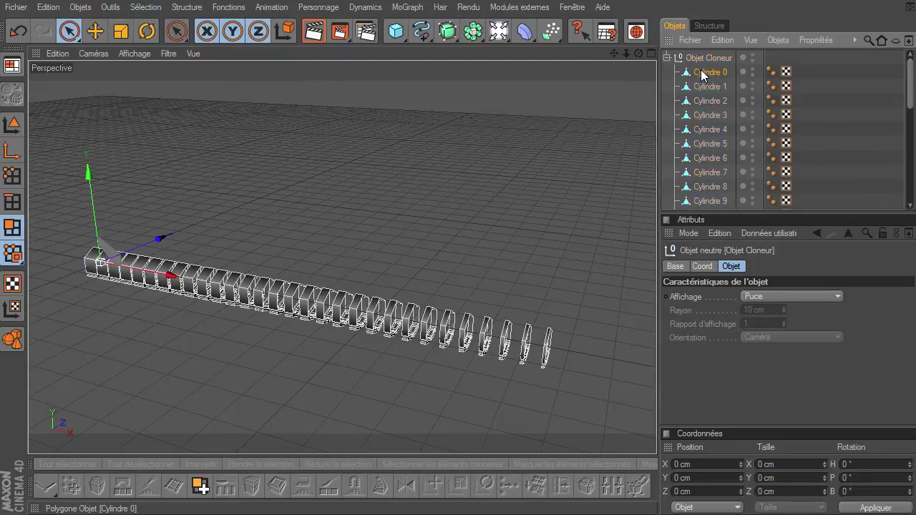
pyautogui.press('Down')
pyautogui.press('Down')
pyautogui.press('Down')
pyautogui.press('Down')
pyautogui.press('Down')
pyautogui.press('Down')
pyautogui.press('Down')
pyautogui.press('Down')
pyautogui.press('Down')
pyautogui.press('Down')
pyautogui.press('Down')
pyautogui.press('Down')
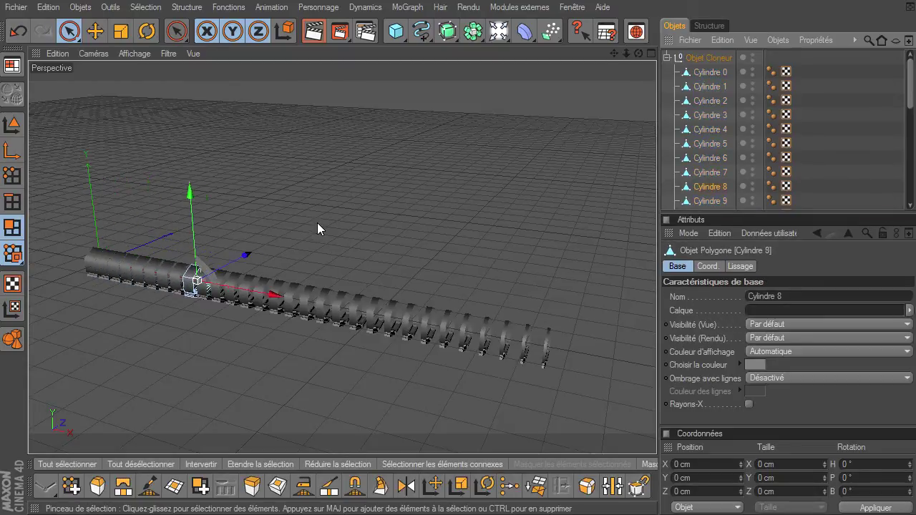
pyautogui.press('Down')
pyautogui.press('Down')
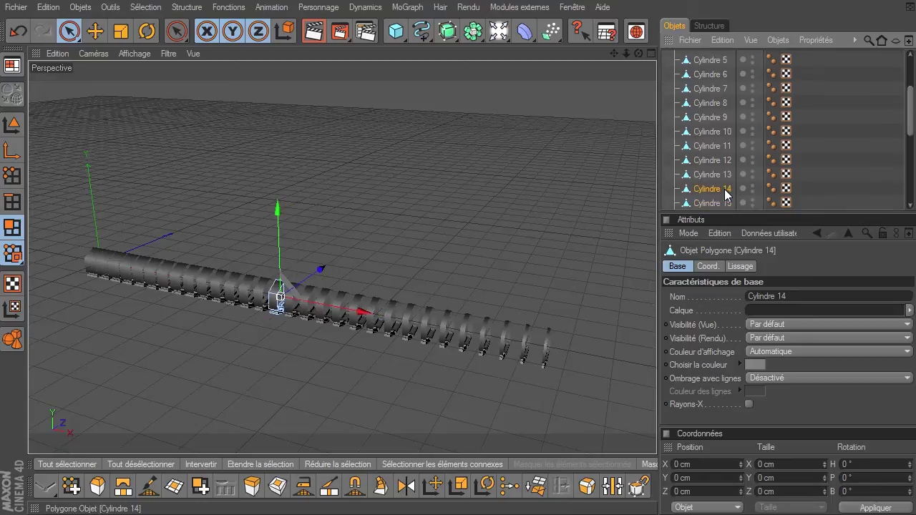
# Step: Select all rings from Cylindre 0 to Cylindre 29 and merge them into one object with Connect and Delete
pyautogui.scroll(3, 726, 187)
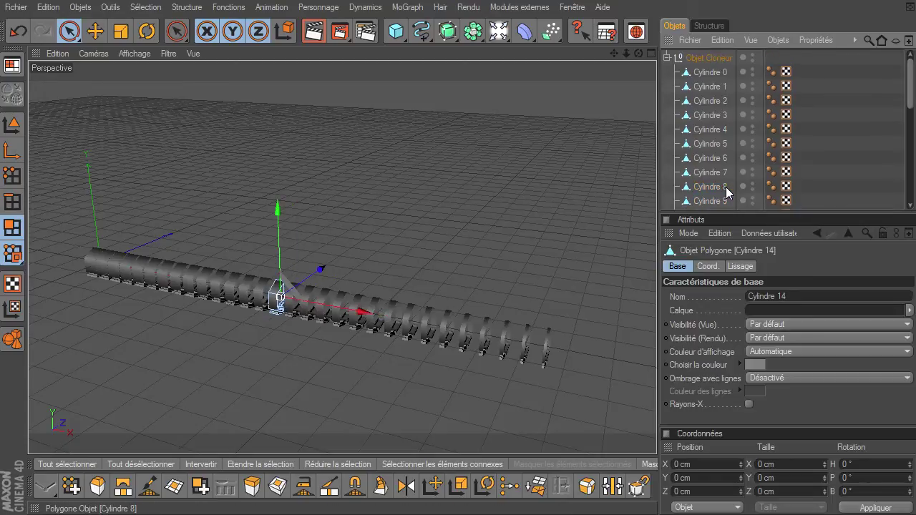
pyautogui.click(719, 73)
pyautogui.scroll(-7, 719, 72)
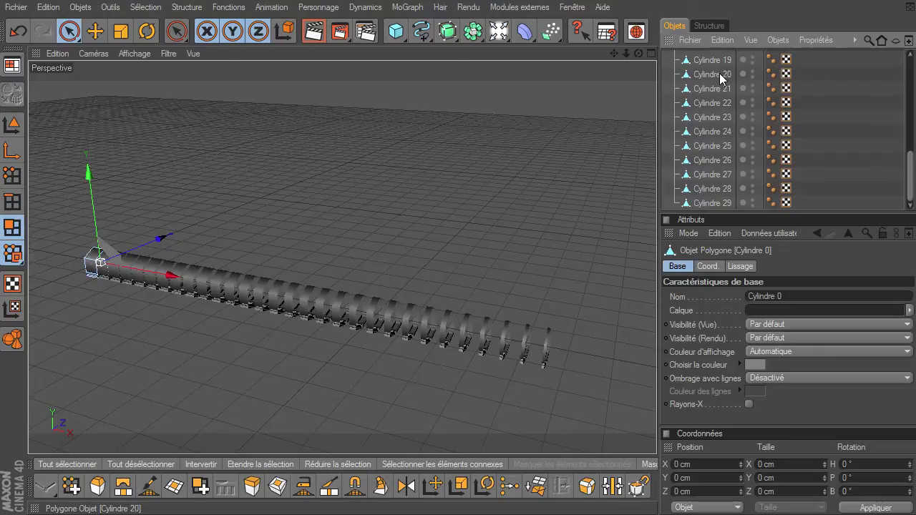
pyautogui.keyDown('shift'); pyautogui.click(704, 203); pyautogui.keyUp('shift')
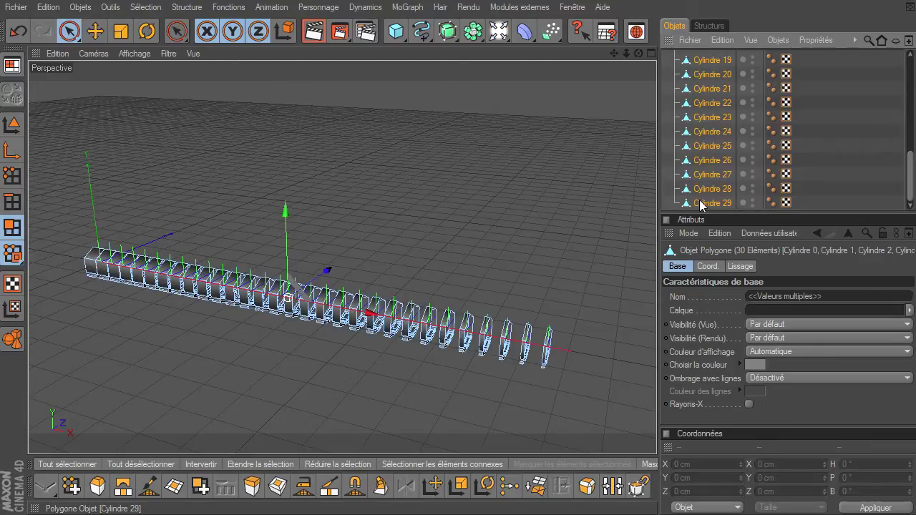
pyautogui.rightClick(692, 65)
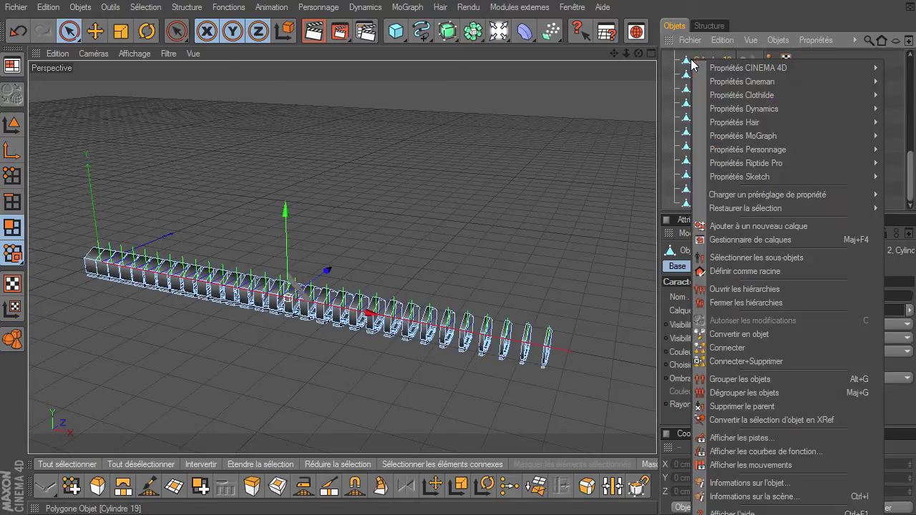
pyautogui.click(745, 361)
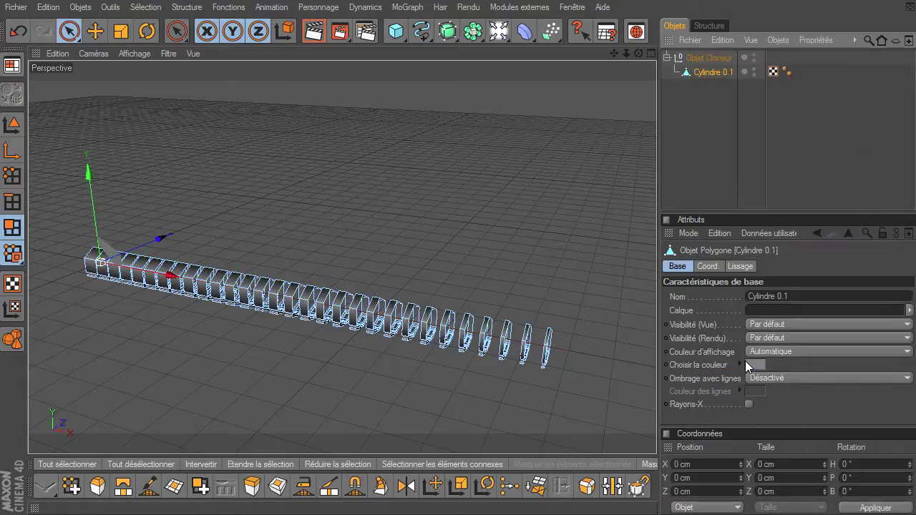
# Step: Take the merged ring object out of the Objet Cloneur null and delete that empty parent
pyautogui.moveTo(714, 73); pyautogui.dragTo(712, 118)
pyautogui.click(710, 57)
pyautogui.press('Delete')
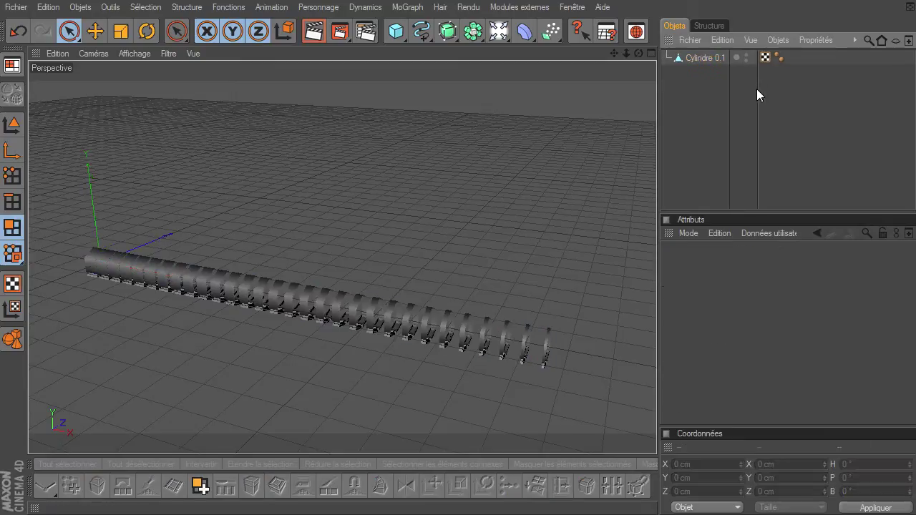
# Step: Select the whole thinnest ring at the end of the row with Fill Selection in the front view
pyautogui.click(698, 58)
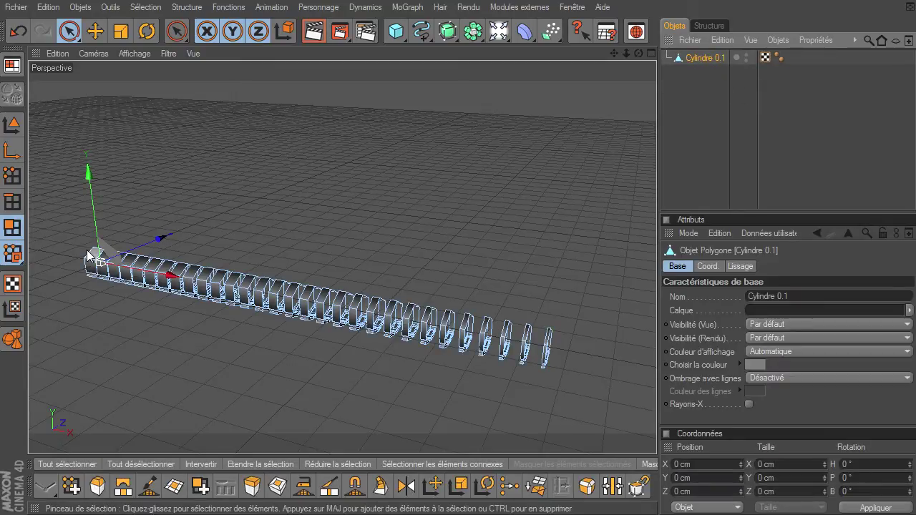
pyautogui.click(651, 53)
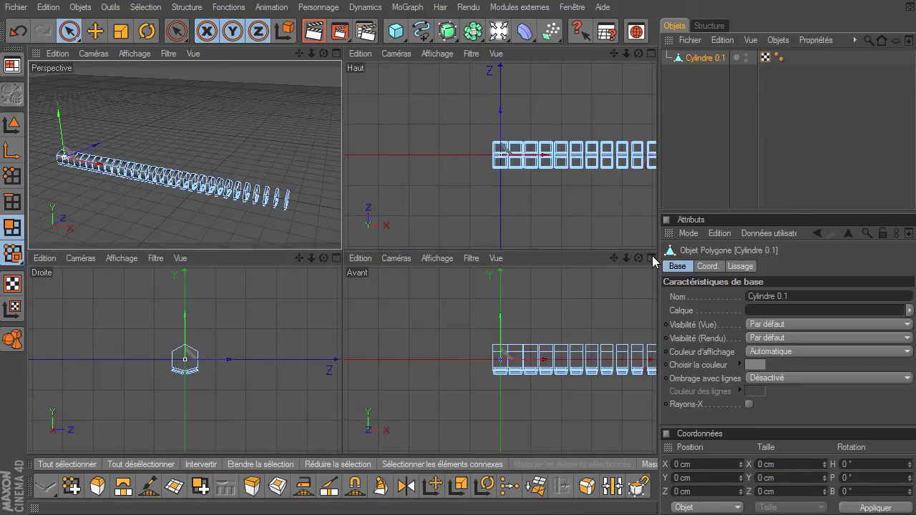
pyautogui.click(651, 258)
pyautogui.moveTo(616, 55); pyautogui.dragTo(657, 355)
pyautogui.moveTo(628, 53)
pyautogui.mouseDown()
pyautogui.moveTo(656, 355)
pyautogui.moveTo(623, 54)
pyautogui.mouseUp()
pyautogui.moveTo(657, 355); pyautogui.dragTo(656, 355)
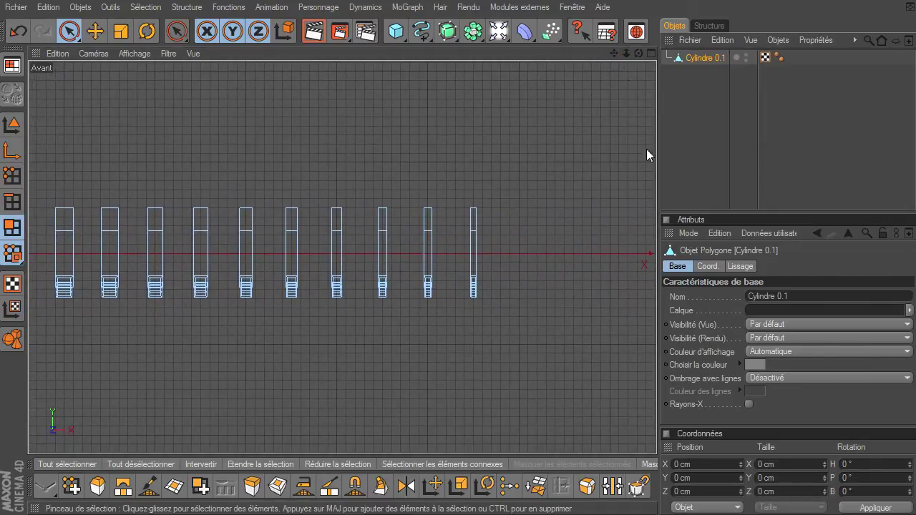
pyautogui.moveTo(623, 52); pyautogui.dragTo(656, 354)
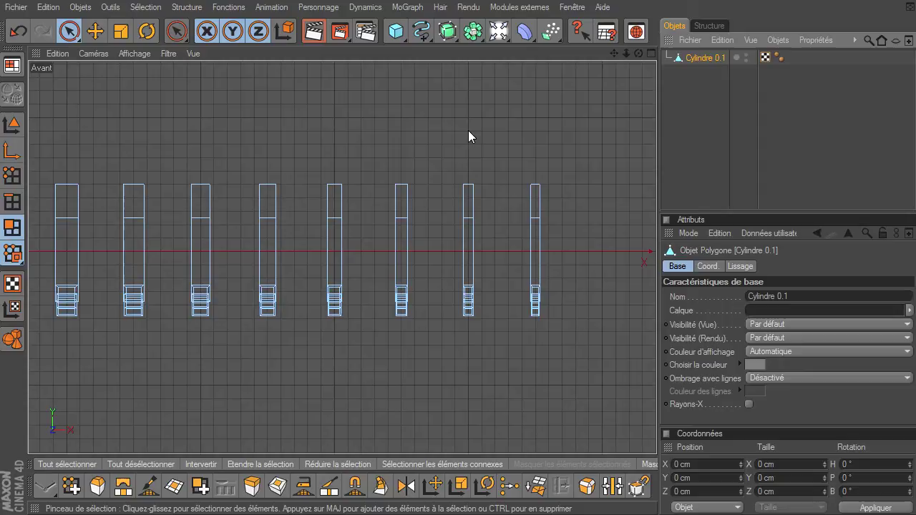
pyautogui.press('u')
pyautogui.press('f')
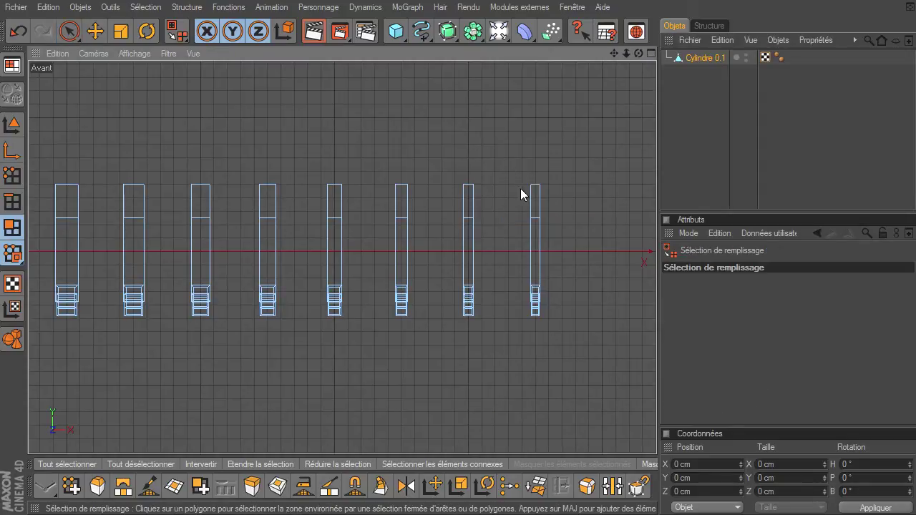
pyautogui.click(538, 223)
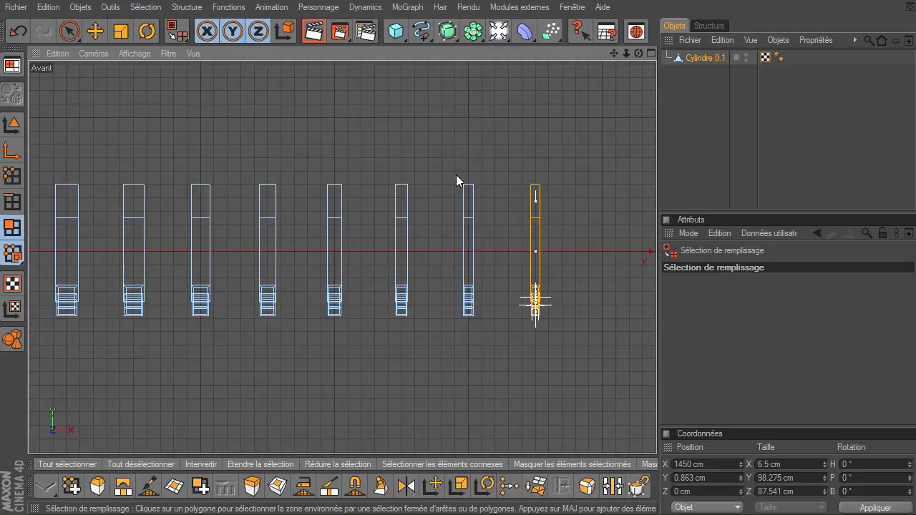
# Step: Move the selected end ring along X to about 1407 cm, against its neighbouring ring
pyautogui.click(95, 30)
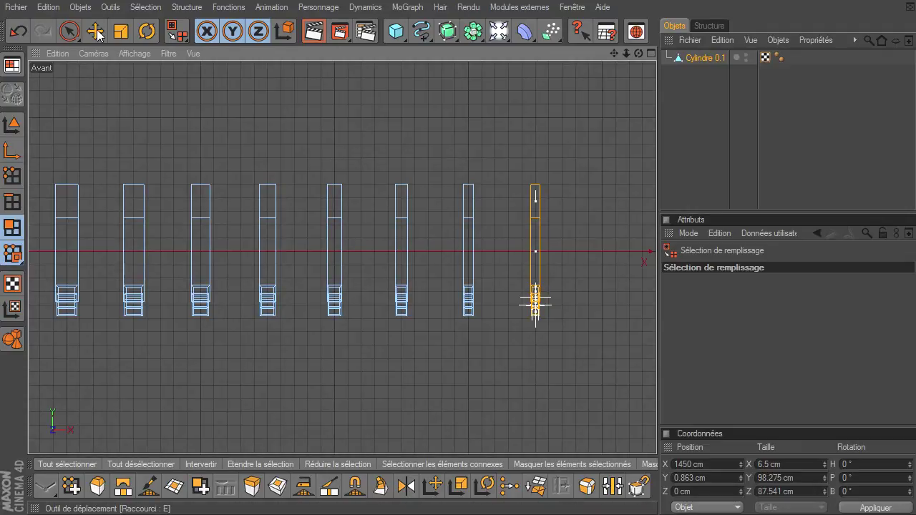
pyautogui.moveTo(615, 53); pyautogui.dragTo(788, 54)
pyautogui.moveTo(626, 229); pyautogui.dragTo(523, 232)
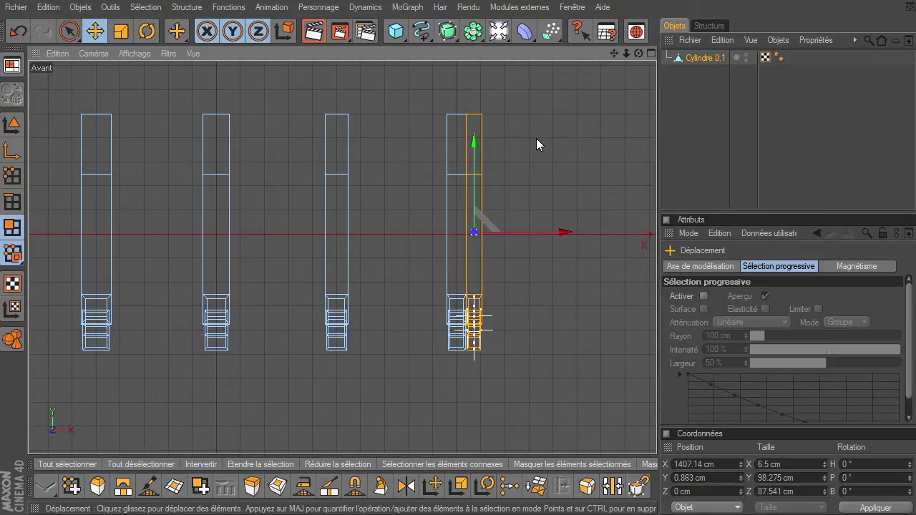
# Step: Add the second ring from the thin end with Fill Selection and move the two-ring group along X to about 1362 cm, against the third ring
pyautogui.press('u')
pyautogui.press('f')
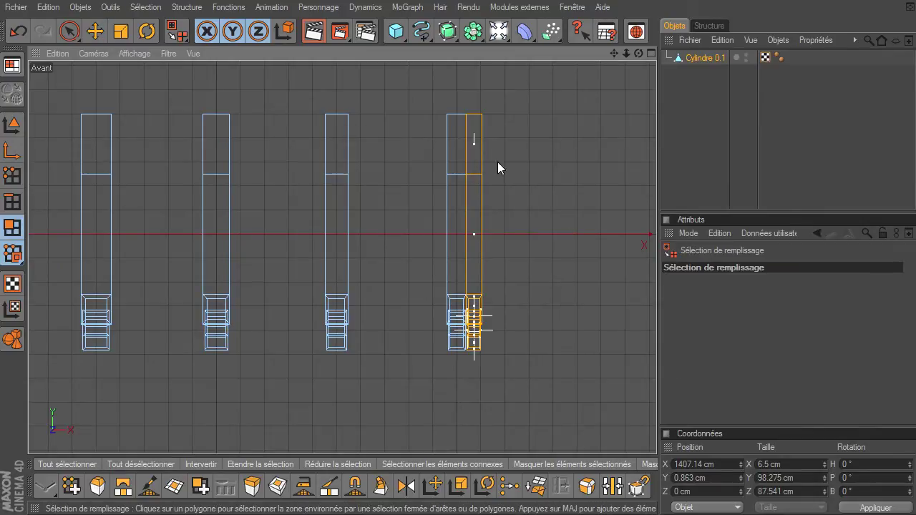
pyautogui.keyDown('shift'); pyautogui.click(456, 173); pyautogui.keyUp('shift')
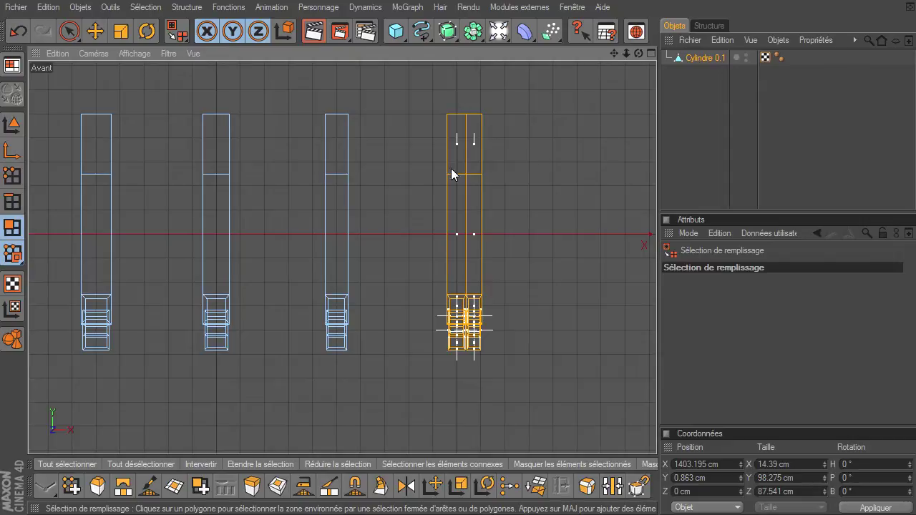
pyautogui.click(96, 32)
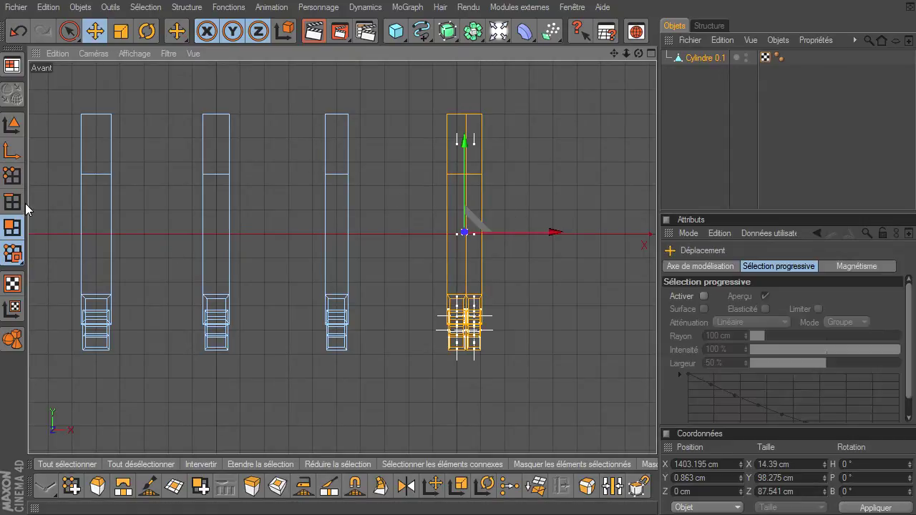
pyautogui.moveTo(561, 232); pyautogui.dragTo(453, 232)
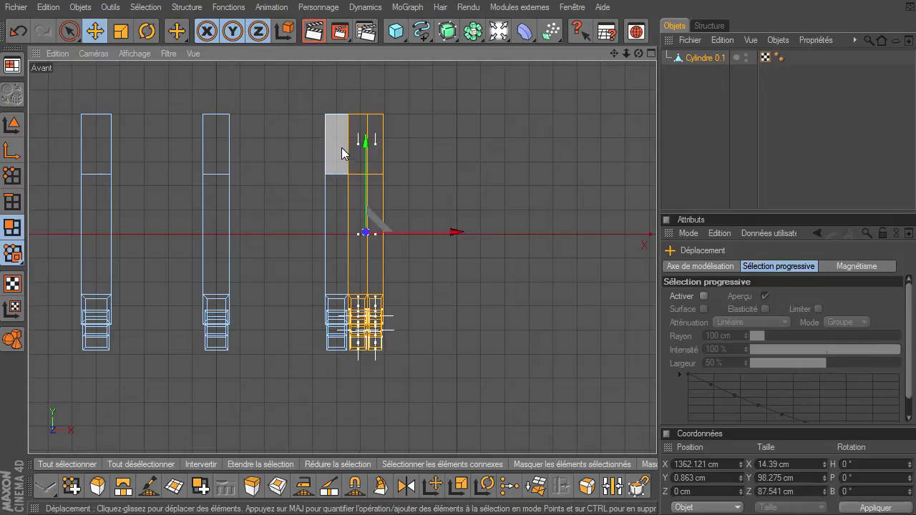
# Step: Add the third ring to the selection and move the three-ring group along X to about 1317 cm, against the next ring
pyautogui.press('u')
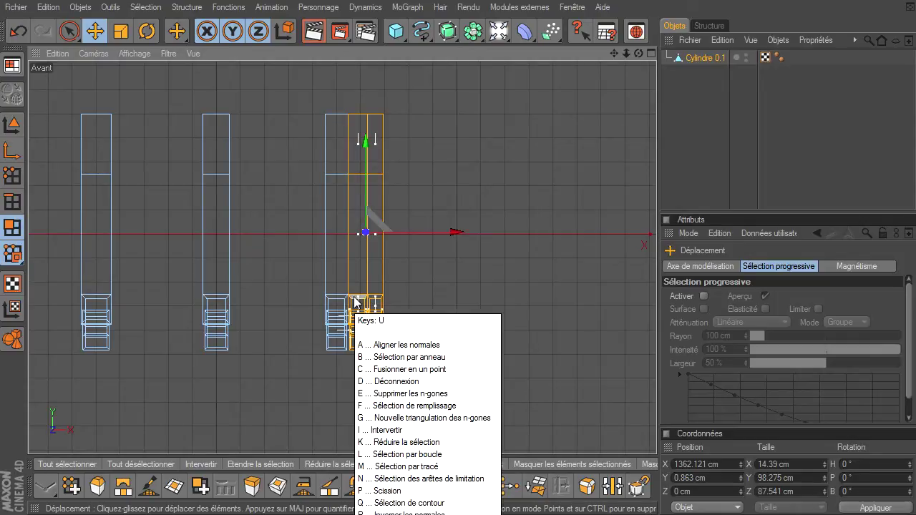
pyautogui.press('f')
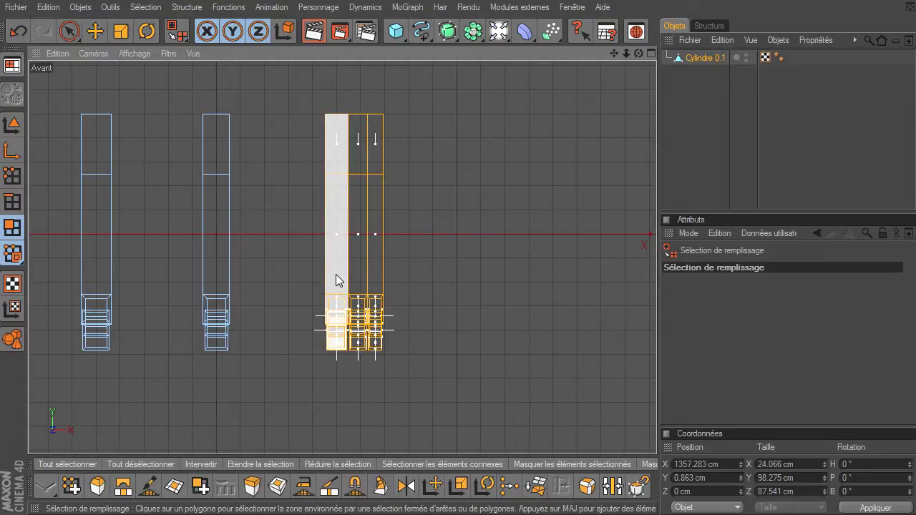
pyautogui.click(336, 274)
pyautogui.click(94, 31)
pyautogui.moveTo(444, 232); pyautogui.dragTo(345, 232)
# Step: Add the fourth ring with Fill Selection and move the four-ring group along X to about 1274 cm, touching the fifth ring
pyautogui.moveTo(616, 55)
pyautogui.mouseDown()
pyautogui.moveTo(680, 357)
pyautogui.moveTo(658, 354)
pyautogui.moveTo(618, 59)
pyautogui.mouseUp()
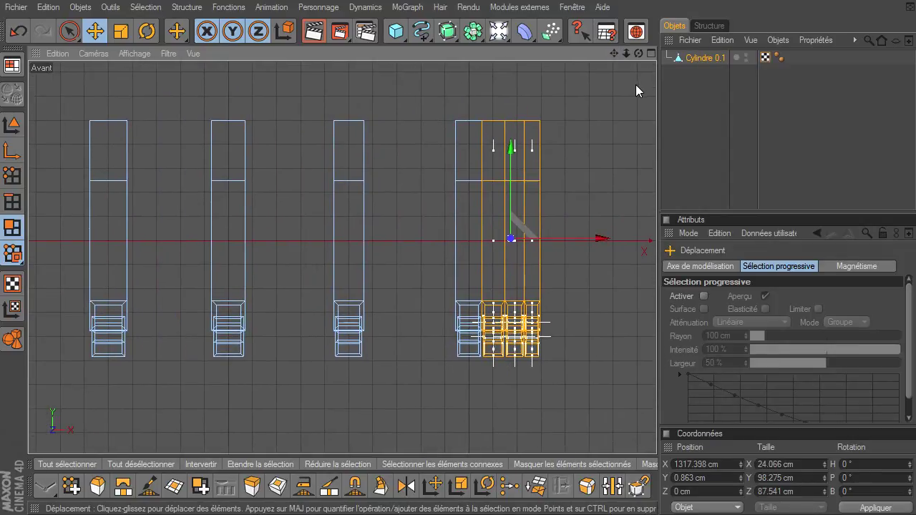
pyautogui.press('u')
pyautogui.press('f')
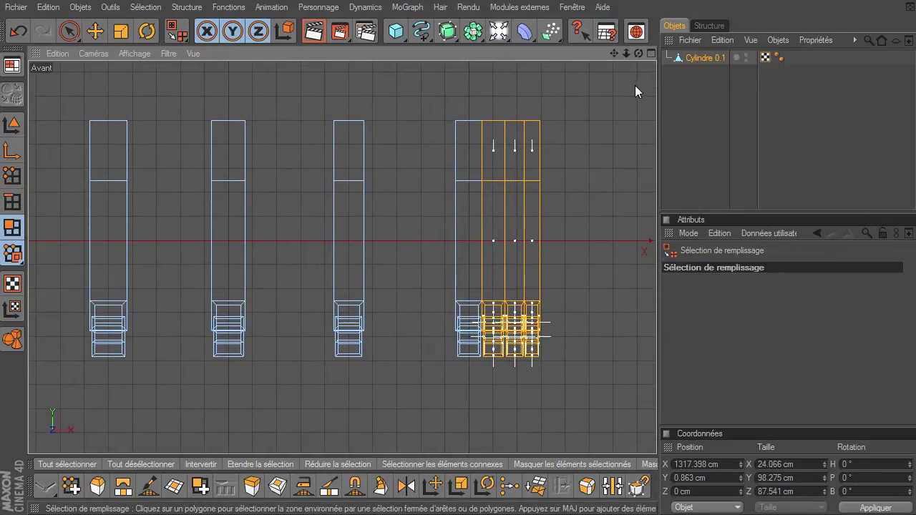
pyautogui.keyDown('shift'); pyautogui.click(462, 189); pyautogui.keyUp('shift')
pyautogui.click(101, 33)
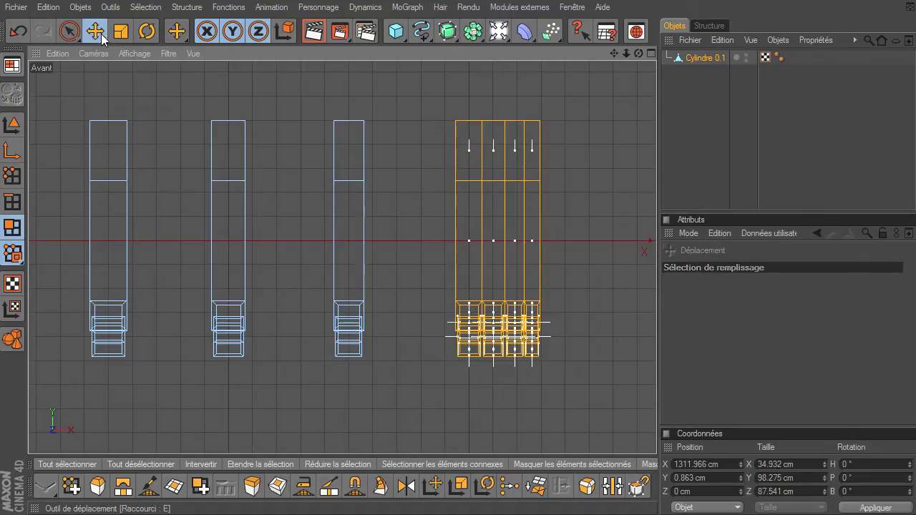
pyautogui.moveTo(569, 239)
pyautogui.mouseDown()
pyautogui.moveTo(657, 354)
pyautogui.moveTo(569, 240)
pyautogui.mouseUp()
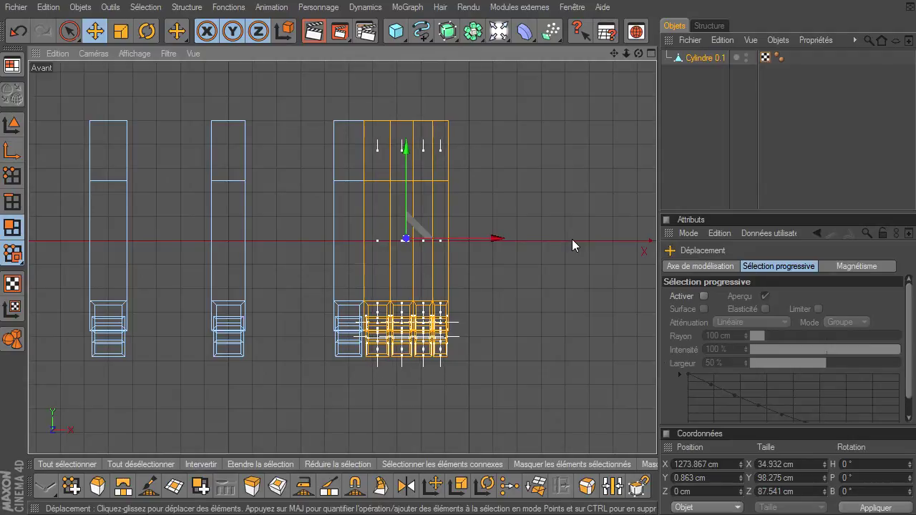
# Step: Extend the selection to the fifth ring and move the five-ring group along X to about 1231 cm, against the sixth ring
pyautogui.press('space')
pyautogui.keyDown('shift'); pyautogui.click(351, 208); pyautogui.keyUp('shift')
pyautogui.click(101, 34)
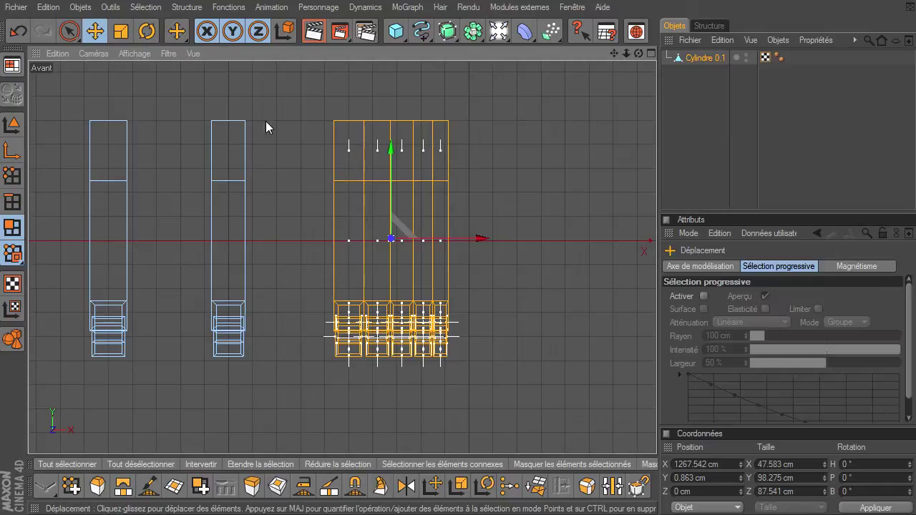
pyautogui.moveTo(467, 252); pyautogui.dragTo(657, 355)
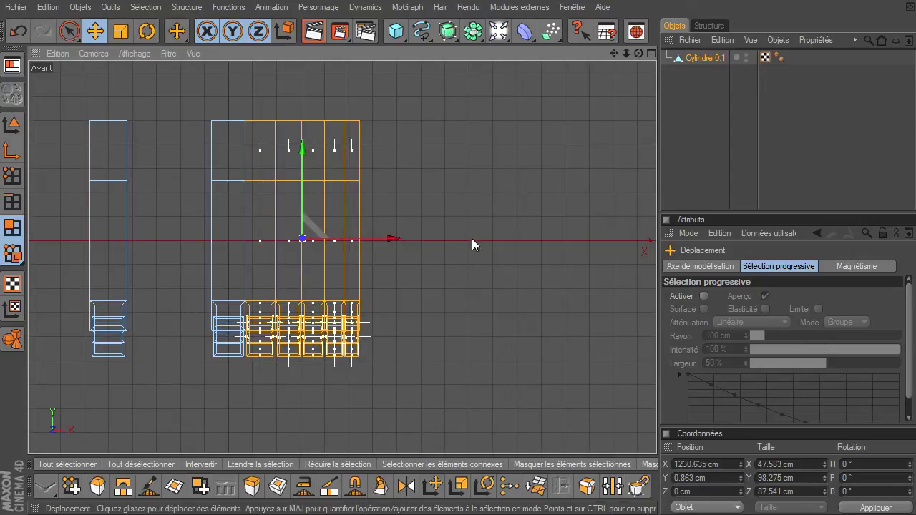
# Step: Add the sixth ring with Fill Selection and move the six-ring group along X to about 1189 cm, against the seventh ring
pyautogui.press('u')
pyautogui.press('f')
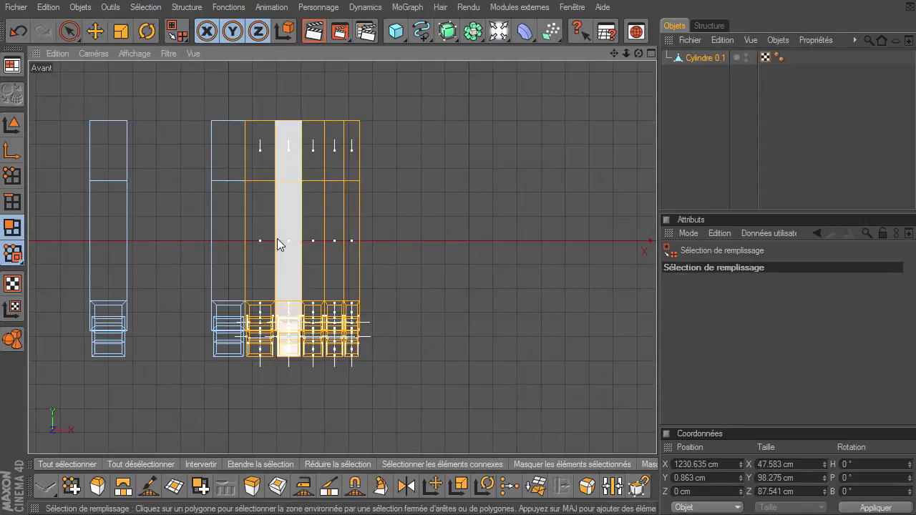
pyautogui.click(224, 138)
pyautogui.click(96, 31)
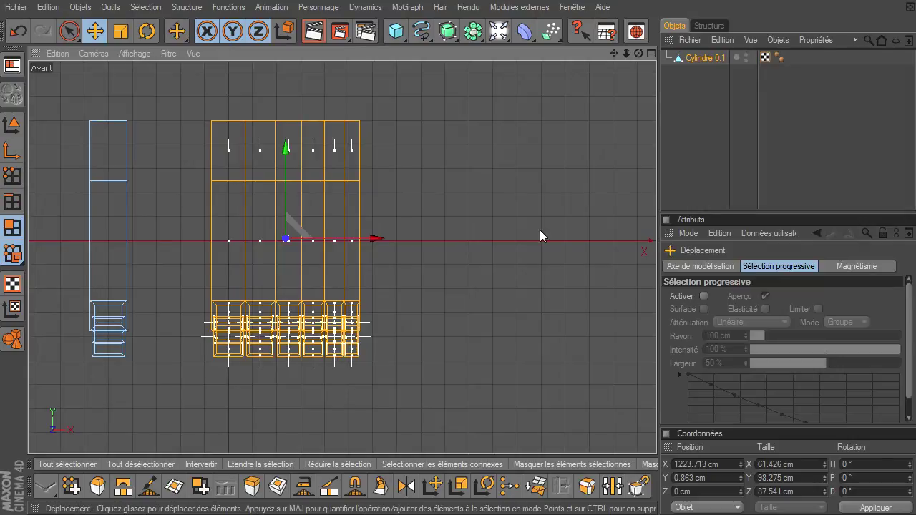
pyautogui.moveTo(377, 241); pyautogui.dragTo(292, 240)
# Step: Add the seventh ring to the selection and move the seven-ring group along X to about 1147 cm, touching the eighth ring
pyautogui.press('u')
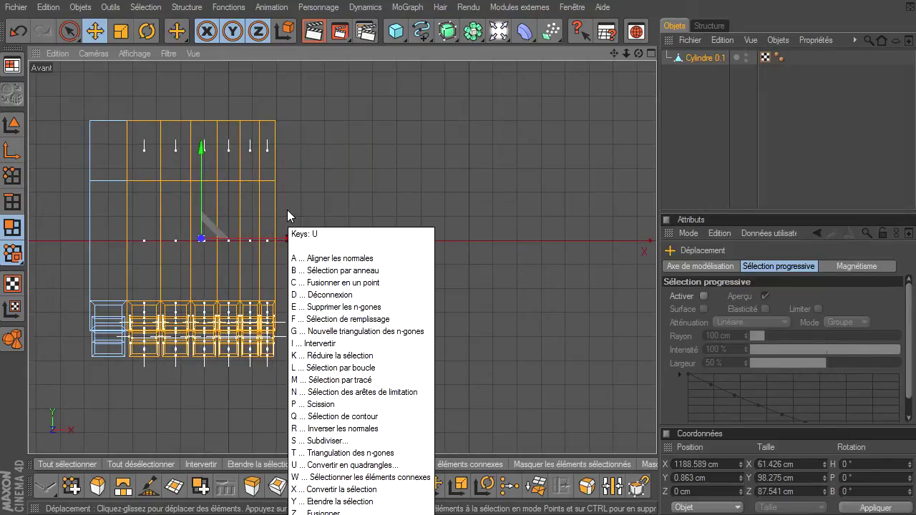
pyautogui.press('f')
pyautogui.keyDown('shift'); pyautogui.click(119, 235); pyautogui.keyUp('shift')
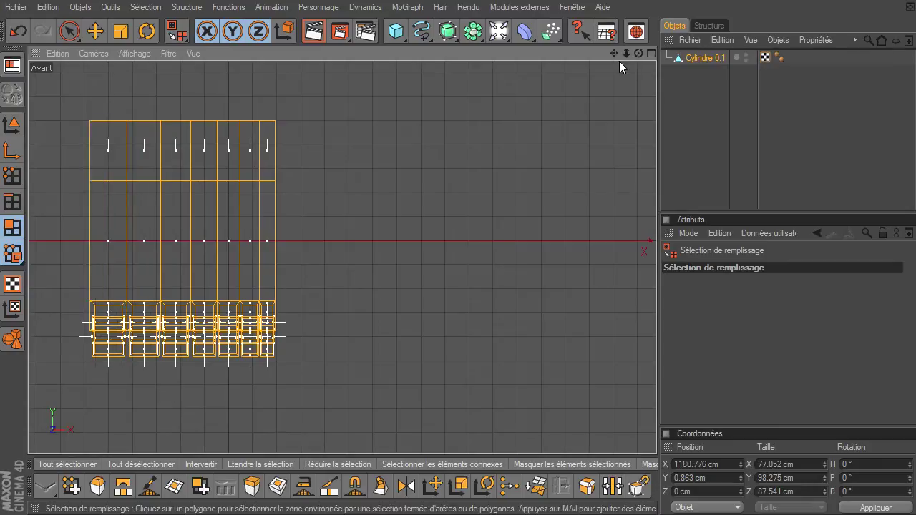
pyautogui.click(95, 31)
pyautogui.moveTo(615, 252); pyautogui.dragTo(536, 252)
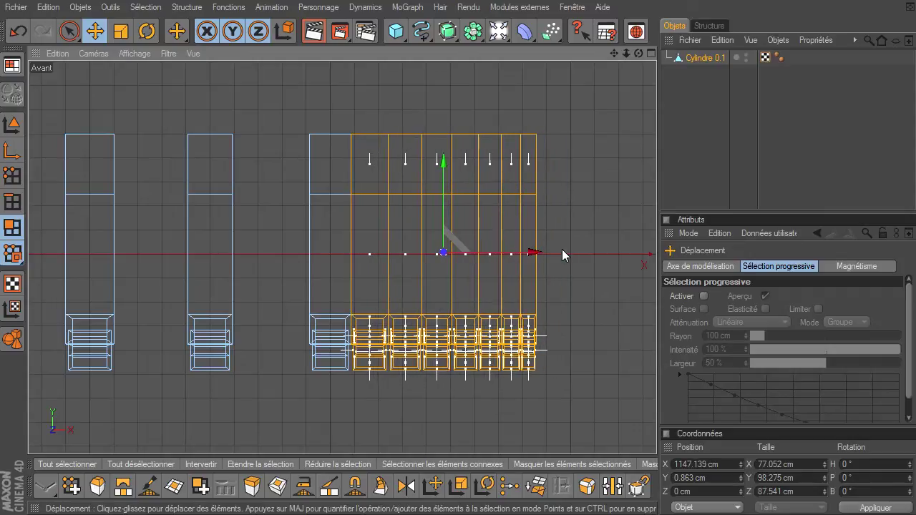
# Step: Extend the Fill Selection to the eighth ring and move the eight-ring group along X to about 1106 cm, against the next ring
pyautogui.press('m')
pyautogui.press('f')
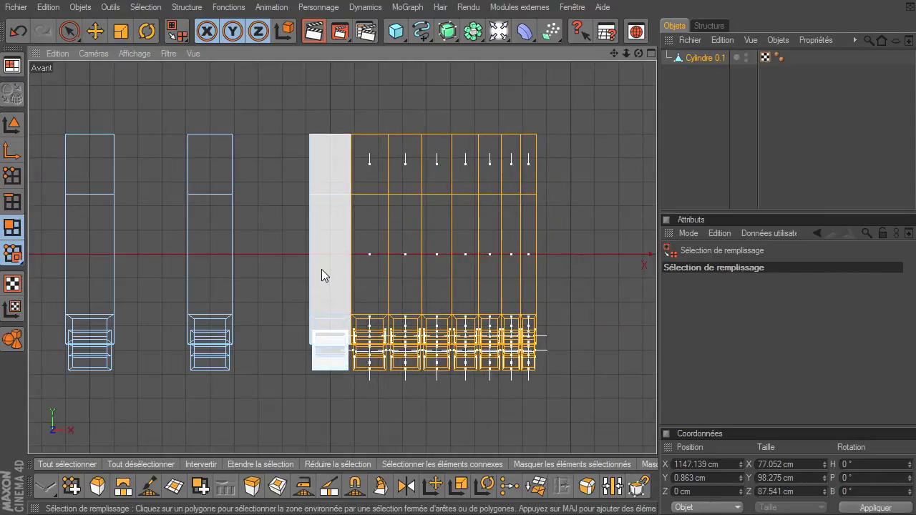
pyautogui.keyDown('shift'); pyautogui.click(321, 269); pyautogui.keyUp('shift')
pyautogui.press('e')
pyautogui.moveTo(516, 257); pyautogui.dragTo(657, 354)
# Step: Add the ninth ring with Fill Selection and move the nine-ring group along X to about 1066 cm, against the tenth ring
pyautogui.press('u')
pyautogui.press('f')
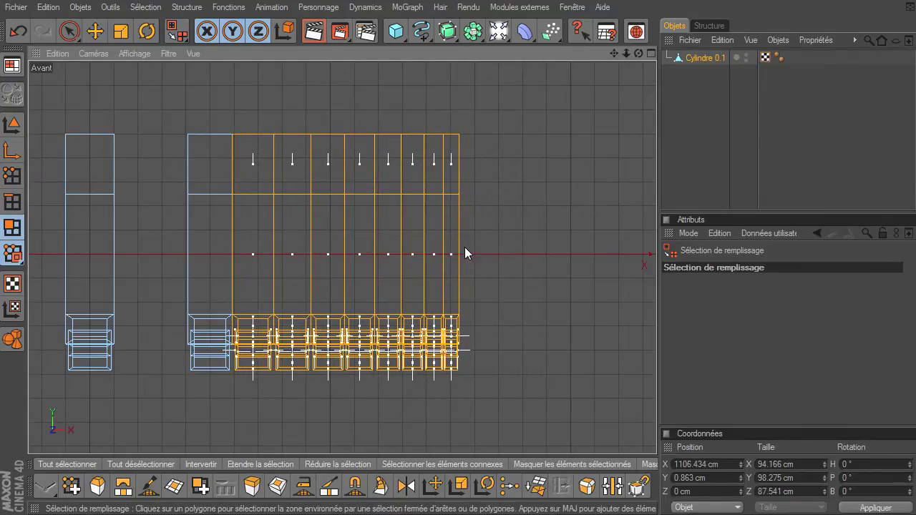
pyautogui.click(210, 255)
pyautogui.click(95, 32)
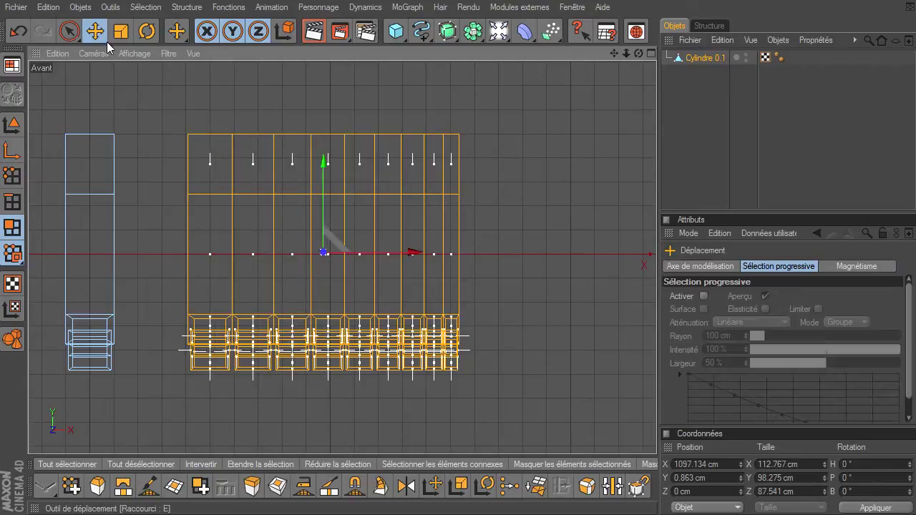
pyautogui.moveTo(655, 354); pyautogui.dragTo(656, 354)
# Step: Add the tenth ring to the selection and move the ten-ring group along X to about 1027 cm, against the eleventh ring
pyautogui.moveTo(614, 53); pyautogui.dragTo(676, 342)
pyautogui.press('u')
pyautogui.press('f')
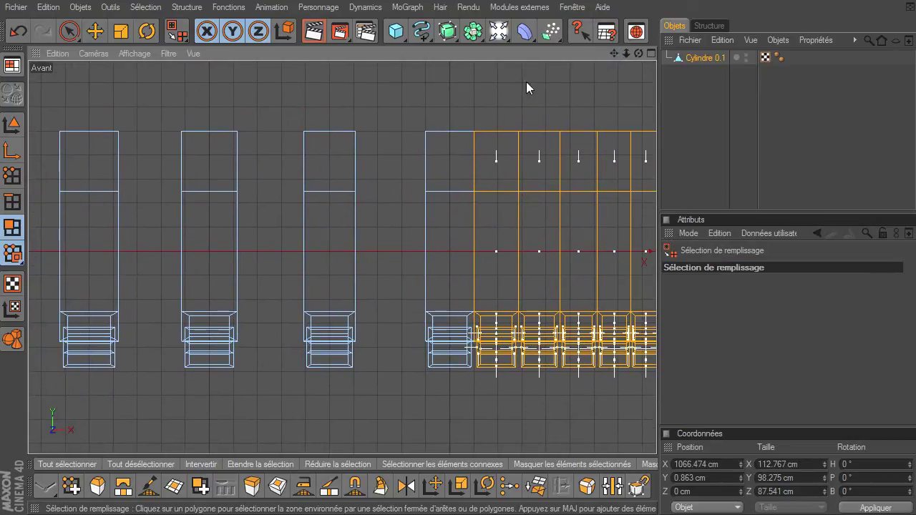
pyautogui.keyDown('shift'); pyautogui.click(444, 201); pyautogui.keyUp('shift')
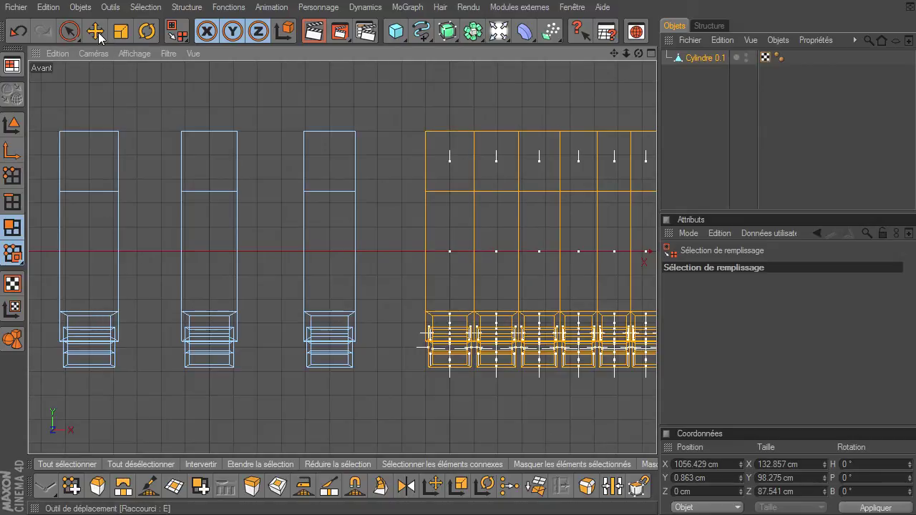
pyautogui.click(96, 31)
pyautogui.moveTo(611, 253); pyautogui.dragTo(541, 252)
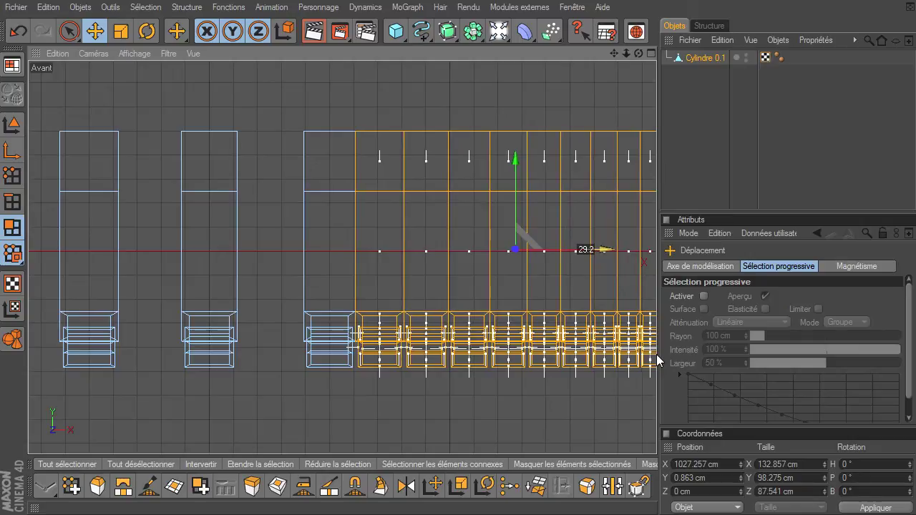
# Step: Extend the Fill Selection to the eleventh ring and move the eleven-ring group along X to about 988 cm, touching the twelfth ring
pyautogui.press('u')
pyautogui.press('f')
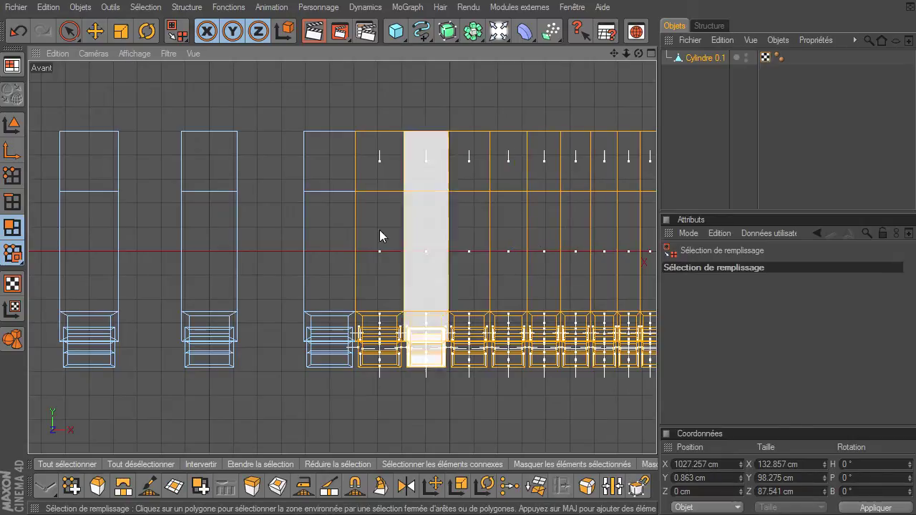
pyautogui.keyDown('shift'); pyautogui.click(318, 232); pyautogui.keyUp('shift')
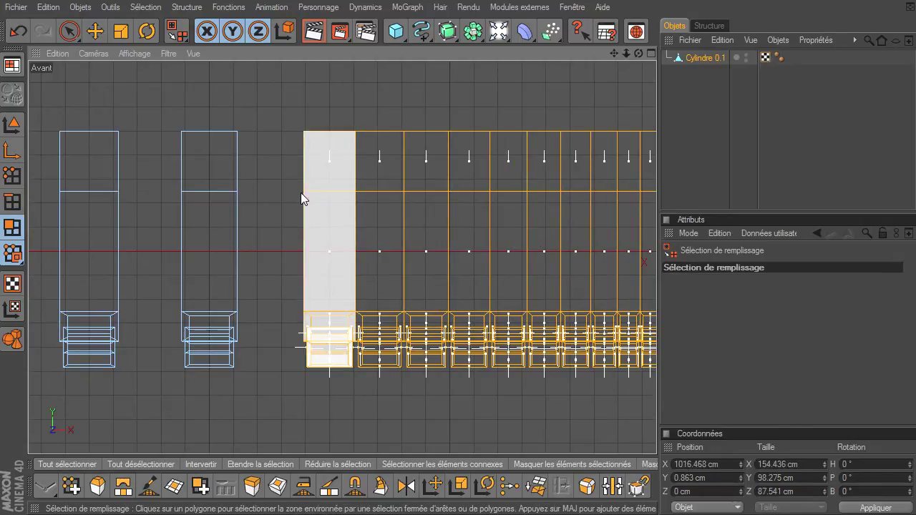
pyautogui.click(95, 31)
pyautogui.moveTo(580, 253); pyautogui.dragTo(656, 355)
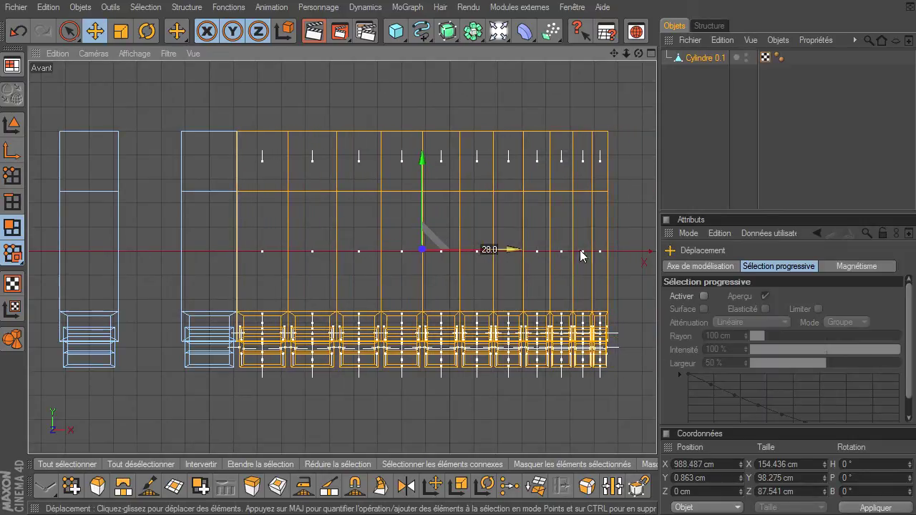
# Step: Add the twelfth ring with Fill Selection and move the twelve-ring group along X to about 951 cm, against the thirteenth ring
pyautogui.press('u')
pyautogui.press('f')
pyautogui.keyDown('shift'); pyautogui.click(205, 263); pyautogui.keyUp('shift')
pyautogui.press('e')
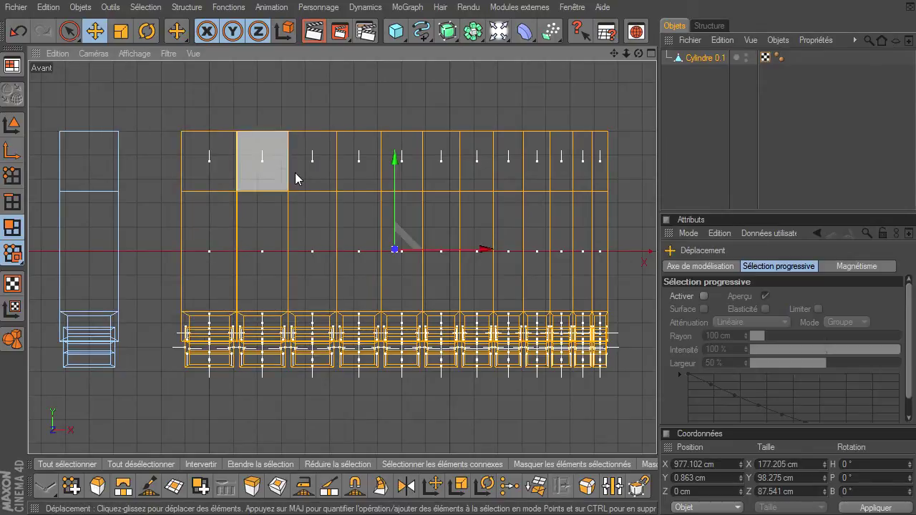
pyautogui.moveTo(481, 250); pyautogui.dragTo(656, 354)
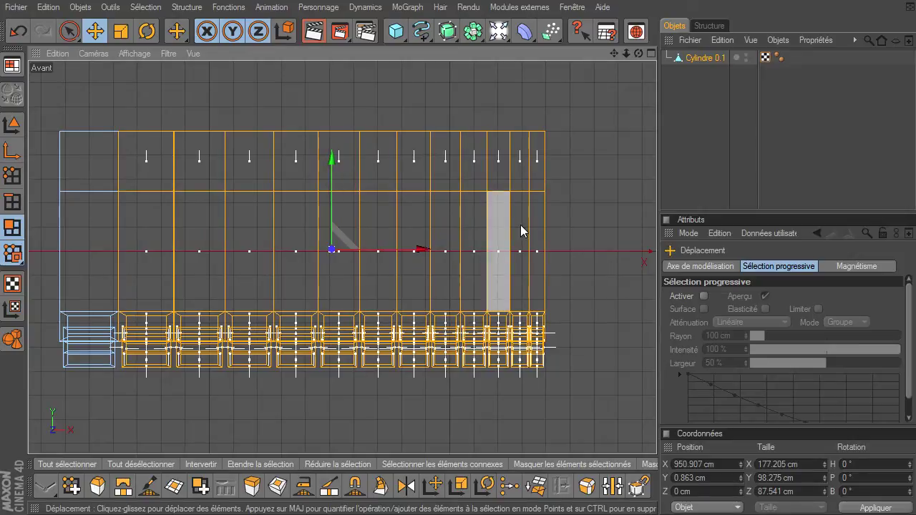
# Step: Add the thirteenth ring to the selection and move the thirteen-ring group along X to about 914 cm, against the next ring
pyautogui.moveTo(611, 56); pyautogui.dragTo(622, 98)
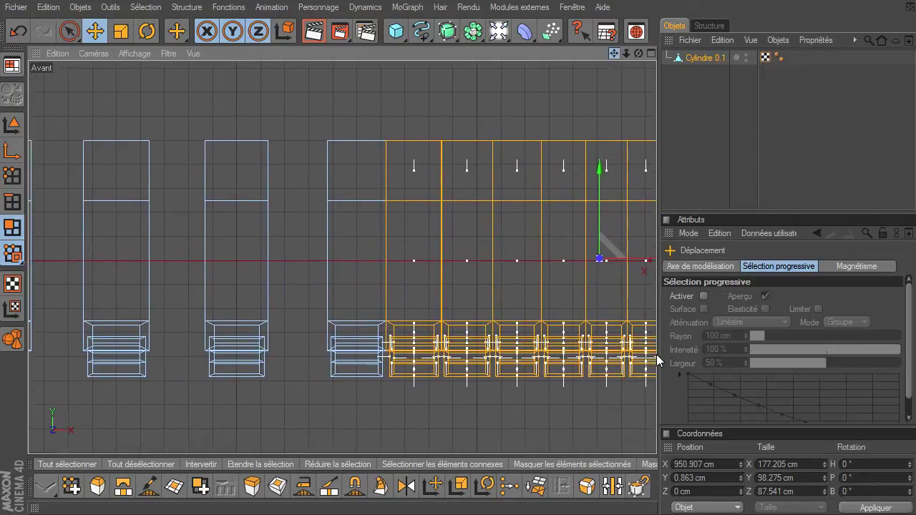
pyautogui.press('u')
pyautogui.press('f')
pyautogui.click(348, 197)
pyautogui.click(107, 39)
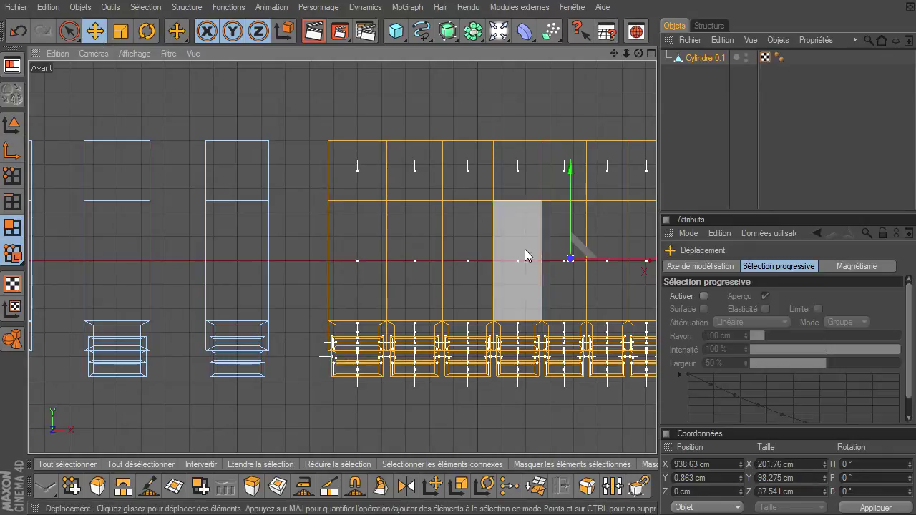
pyautogui.moveTo(592, 259); pyautogui.dragTo(531, 259)
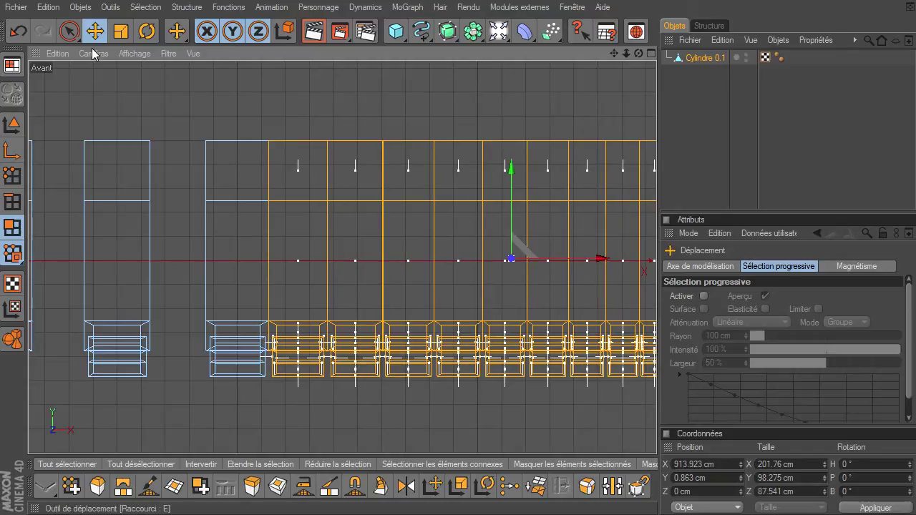
# Step: Extend the Fill Selection to the fourteenth ring and move the group along X to about 878 cm, against the fifteenth ring
pyautogui.press('u')
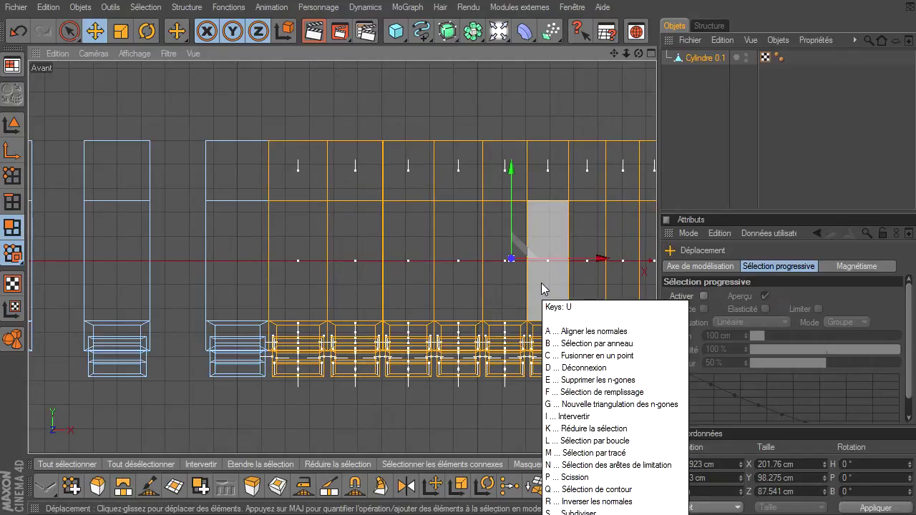
pyautogui.press('f')
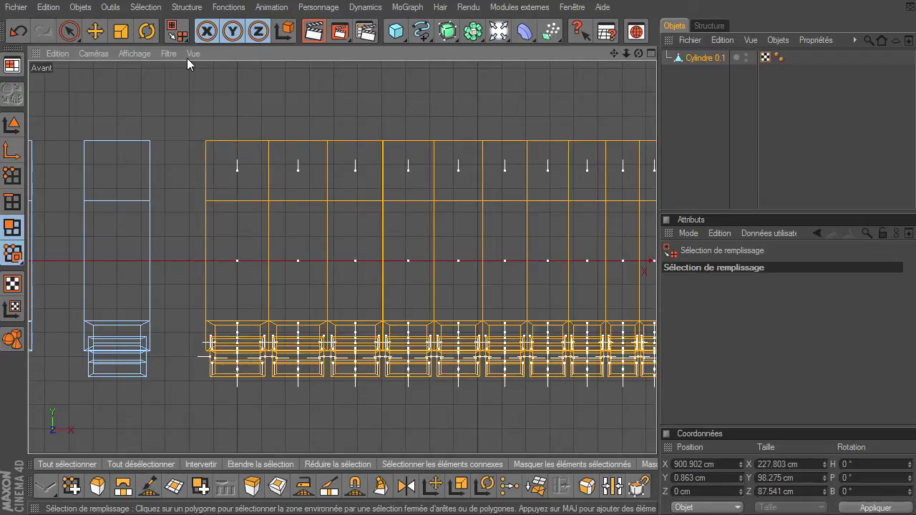
pyautogui.click(95, 31)
pyautogui.moveTo(657, 354)
pyautogui.mouseDown()
pyautogui.moveTo(604, 354)
pyautogui.moveTo(654, 354)
pyautogui.mouseUp()
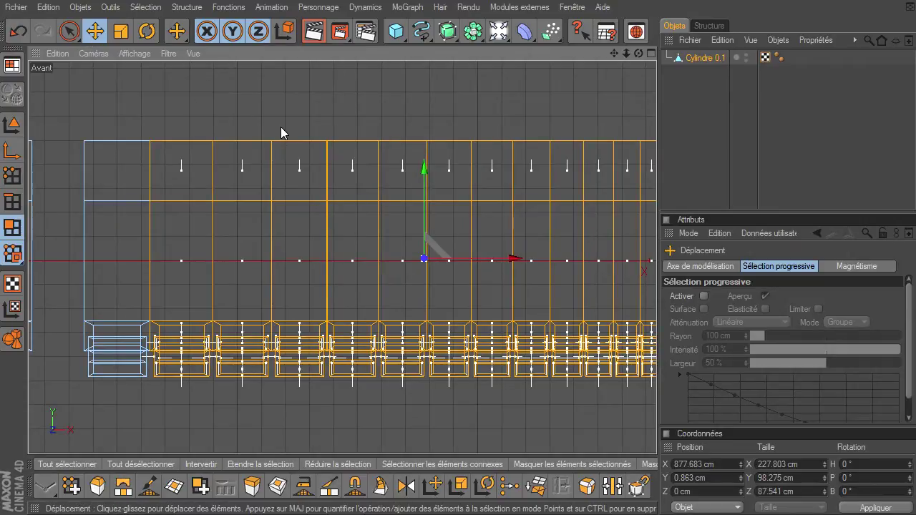
# Step: Add the fifteenth ring with Fill Selection and move the group along X to about 842 cm, against the sixteenth ring
pyautogui.press('u')
pyautogui.press('f')
pyautogui.keyDown('shift'); pyautogui.click(122, 246); pyautogui.keyUp('shift')
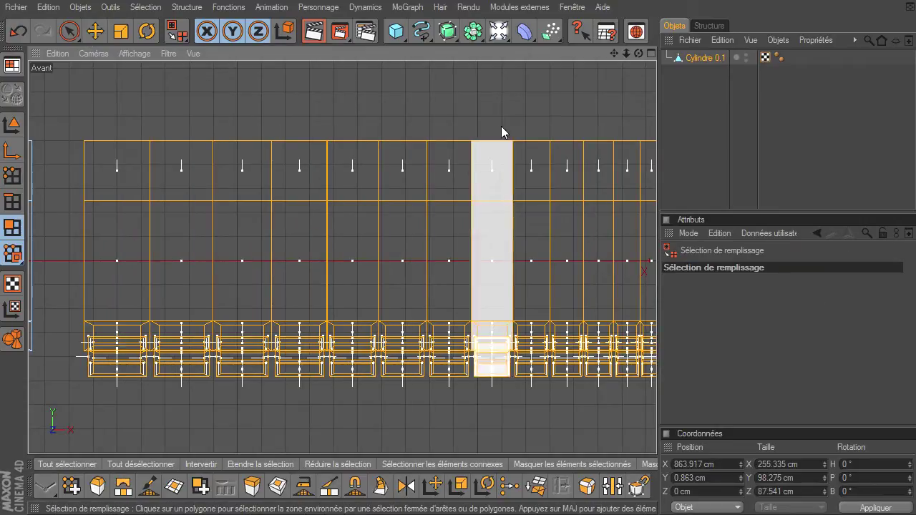
pyautogui.moveTo(614, 54); pyautogui.dragTo(751, 65)
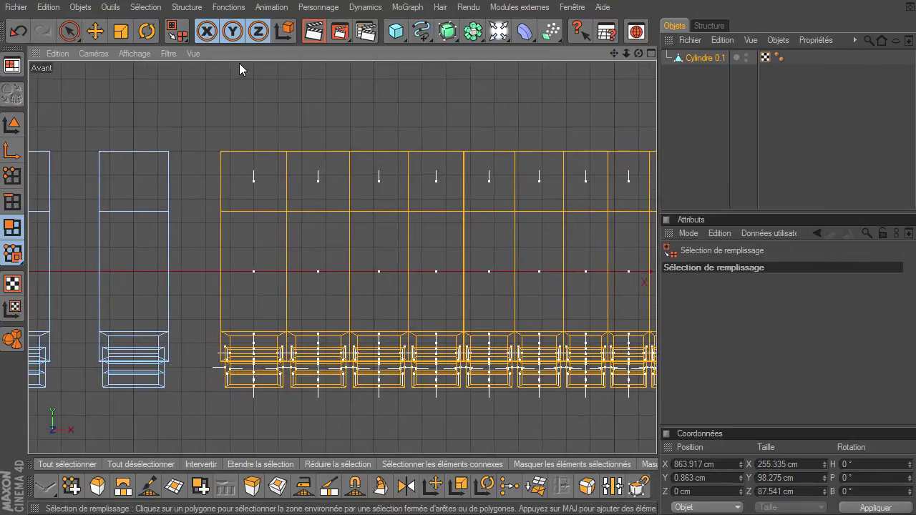
pyautogui.click(96, 31)
pyautogui.moveTo(615, 270); pyautogui.dragTo(567, 270)
pyautogui.moveTo(658, 360); pyautogui.dragTo(657, 357)
pyautogui.click(323, 130)
# Step: Extend the Fill Selection to the sixteenth ring and move the group along X to about 807 cm, touching the seventeenth ring
pyautogui.press('u')
pyautogui.press('f')
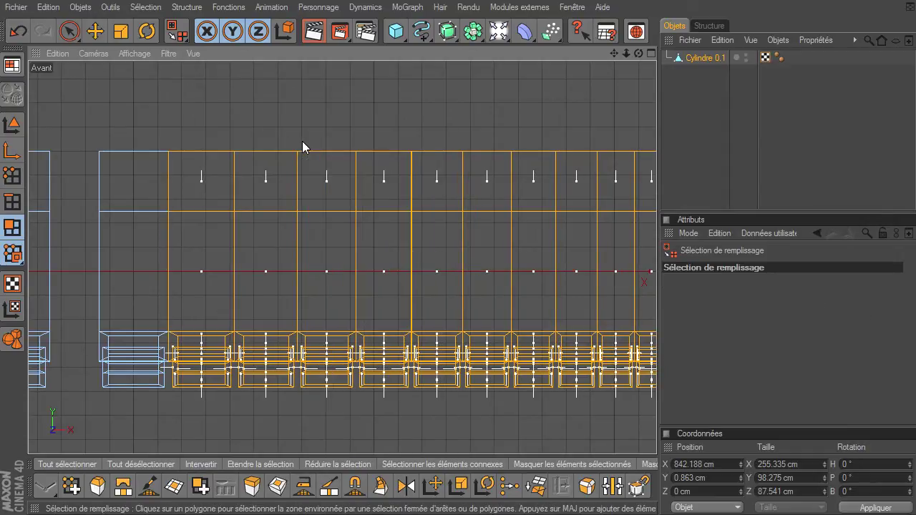
pyautogui.keyDown('shift'); pyautogui.click(115, 259); pyautogui.keyUp('shift')
pyautogui.moveTo(615, 50); pyautogui.dragTo(657, 355)
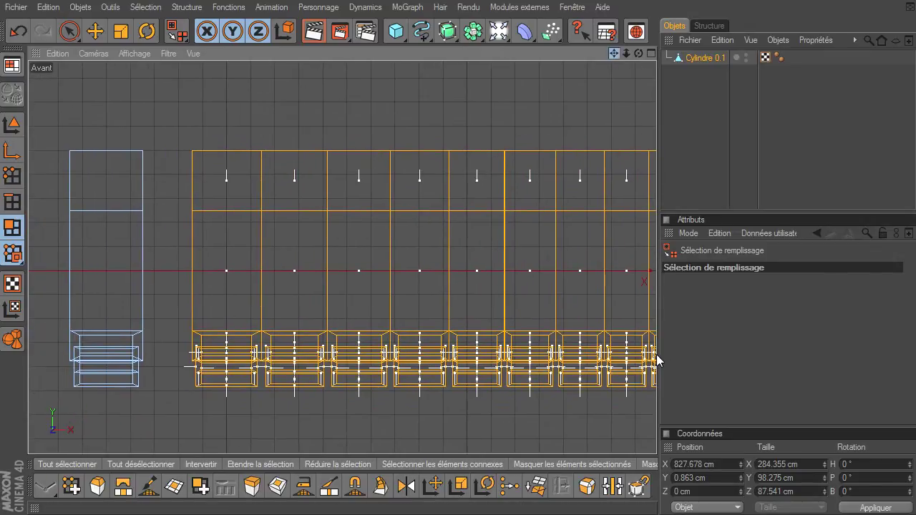
pyautogui.click(98, 35)
pyautogui.moveTo(582, 268); pyautogui.dragTo(556, 268)
pyautogui.moveTo(655, 354); pyautogui.dragTo(658, 360)
# Step: Add the seventeenth ring to the Fill Selection and move the seventeen-ring group along X against the eighteenth ring
pyautogui.moveTo(616, 54); pyautogui.dragTo(611, 56)
pyautogui.press('u')
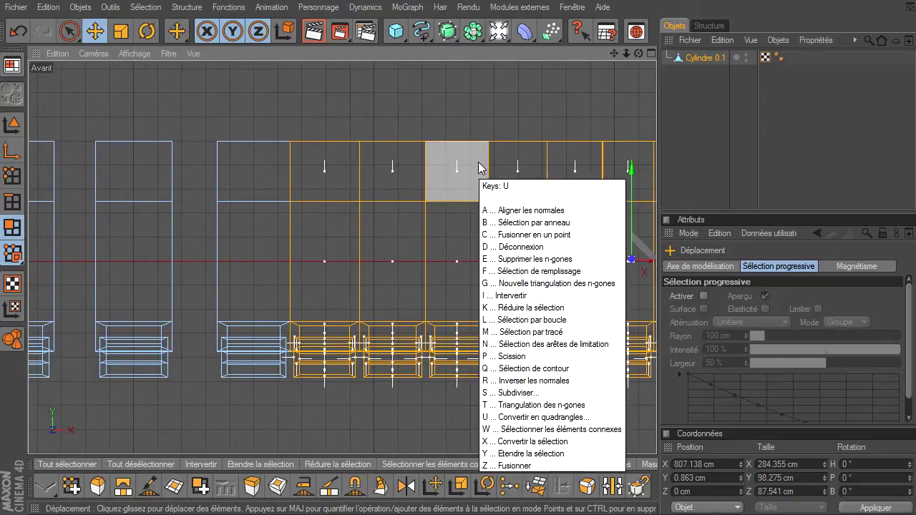
pyautogui.press('f')
pyautogui.keyDown('shift'); pyautogui.click(275, 192); pyautogui.keyUp('shift')
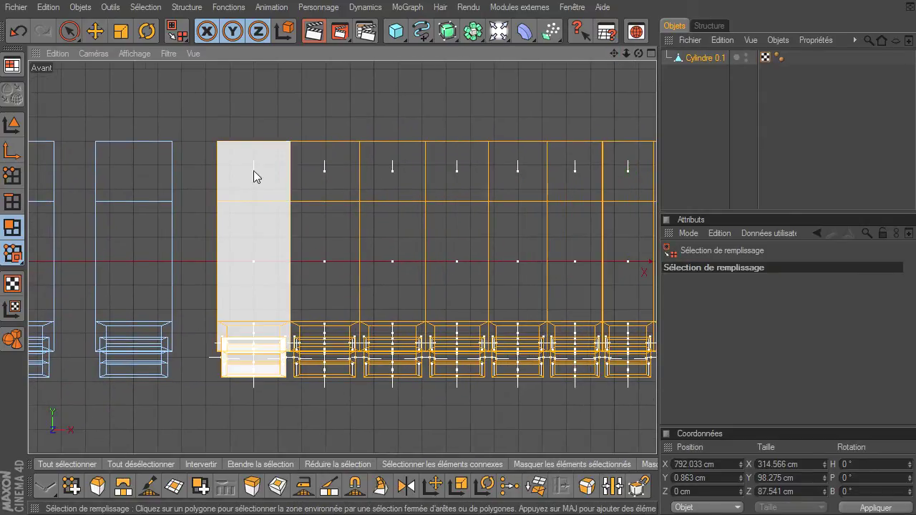
pyautogui.click(95, 30)
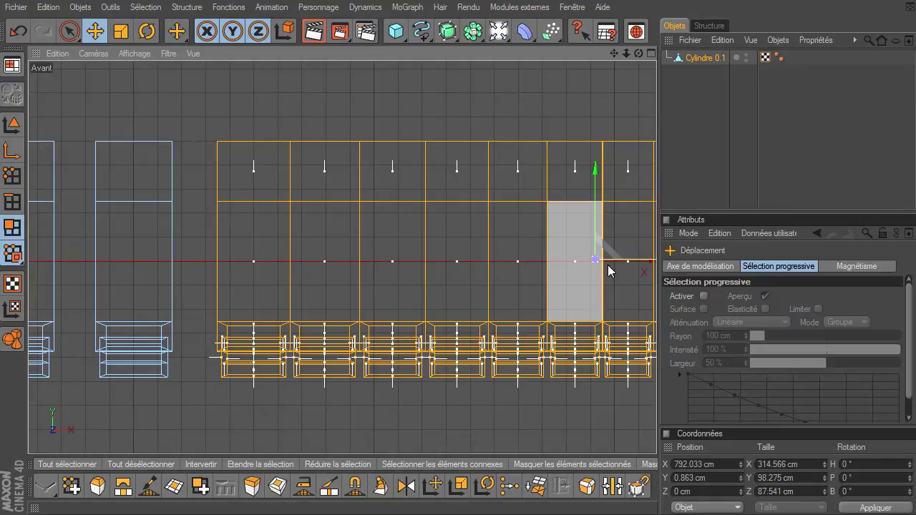
pyautogui.moveTo(645, 263); pyautogui.dragTo(598, 263)
pyautogui.moveTo(656, 354); pyautogui.dragTo(654, 354)
# Step: Add the eighteenth ring with Fill Selection and move the group along X to about 740 cm, against the nineteenth ring
pyautogui.press('u')
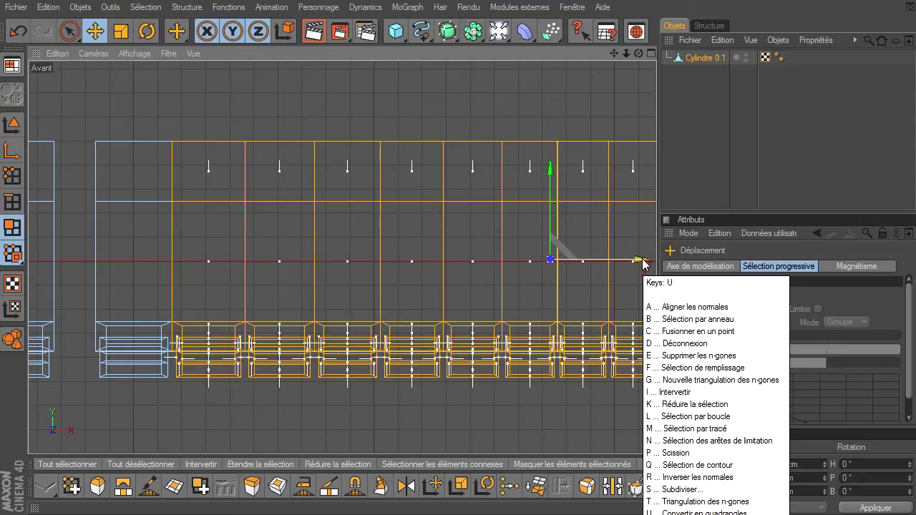
pyautogui.press('f')
pyautogui.click(142, 270)
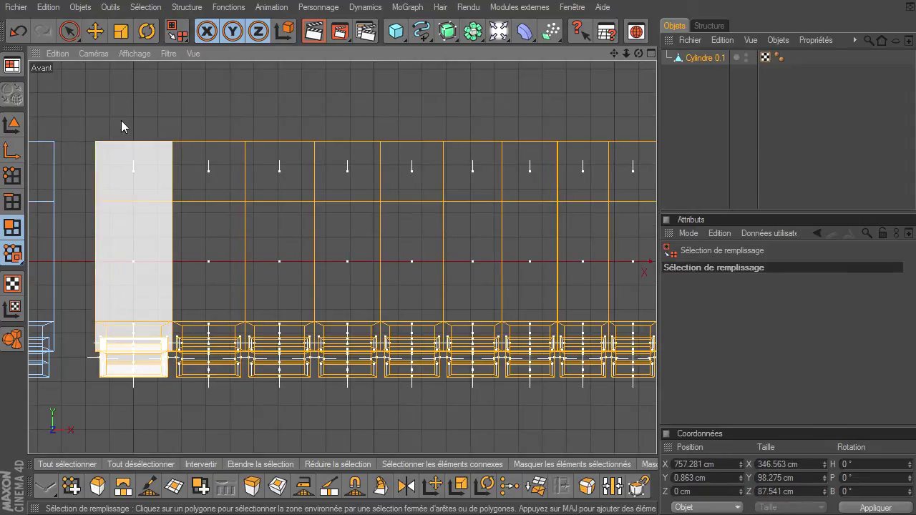
pyautogui.click(98, 35)
pyautogui.moveTo(589, 261); pyautogui.dragTo(547, 261)
pyautogui.moveTo(657, 354); pyautogui.dragTo(655, 354)
# Step: Extend the Fill Selection to the nineteenth ring and move the group along X to about 707 cm, touching the twentieth ring
pyautogui.moveTo(628, 54)
pyautogui.mouseDown()
pyautogui.moveTo(679, 362)
pyautogui.moveTo(663, 356)
pyautogui.moveTo(620, 55)
pyautogui.moveTo(652, 362)
pyautogui.moveTo(633, 354)
pyautogui.moveTo(644, 354)
pyautogui.moveTo(615, 54)
pyautogui.mouseUp()
pyautogui.moveTo(657, 354); pyautogui.dragTo(615, 351)
pyautogui.scroll(3, 434, 247)
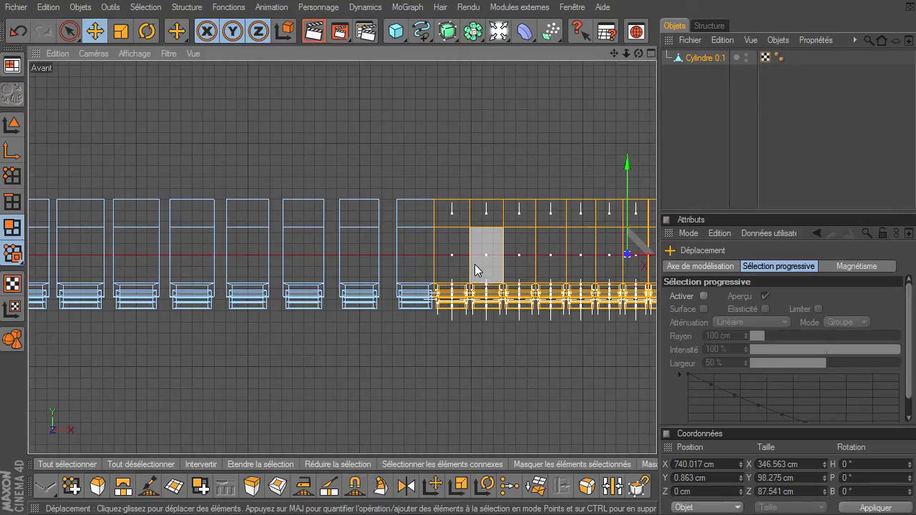
pyautogui.press('u')
pyautogui.press('f')
pyautogui.keyDown('shift'); pyautogui.click(426, 263); pyautogui.keyUp('shift')
pyautogui.click(95, 30)
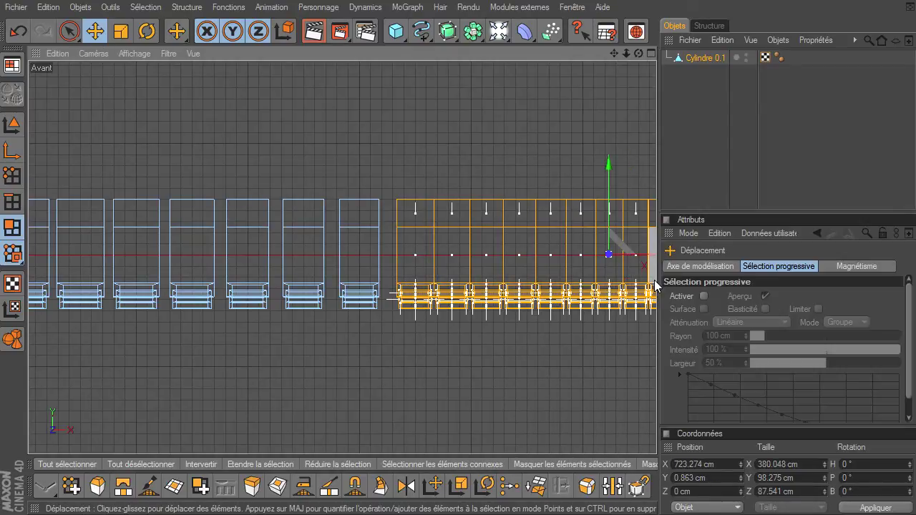
pyautogui.moveTo(652, 257); pyautogui.dragTo(635, 256)
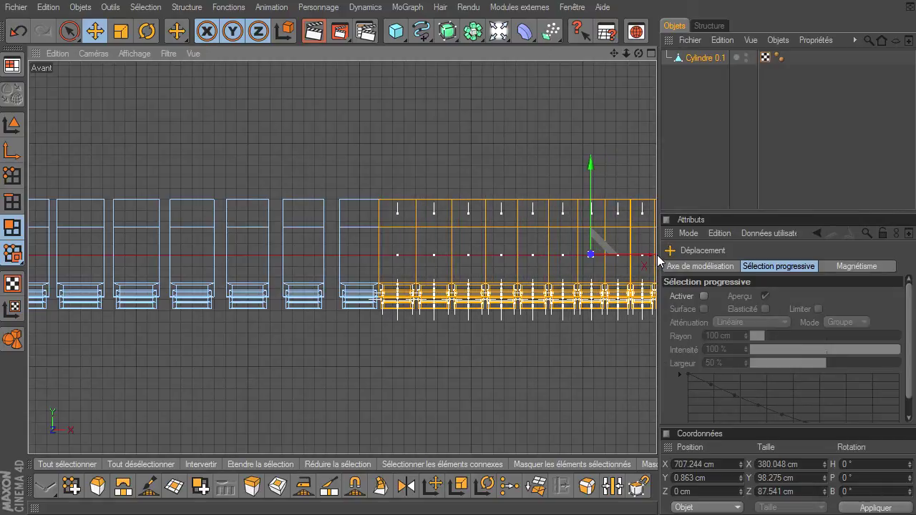
# Step: Add the twentieth ring to the selection and move the twenty-ring group along X to about 676 cm, against the next ring
pyautogui.press('u')
pyautogui.press('f')
pyautogui.keyDown('shift'); pyautogui.click(353, 268); pyautogui.keyUp('shift')
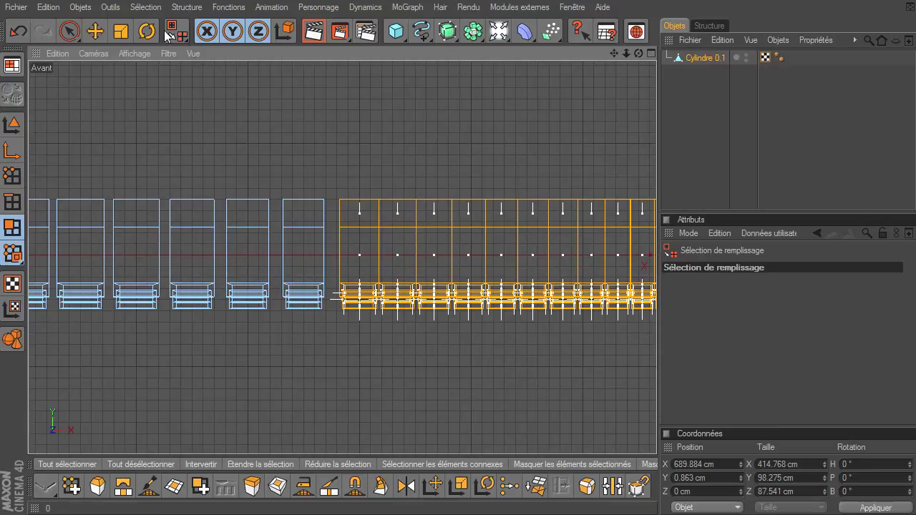
pyautogui.click(95, 31)
pyautogui.moveTo(656, 355); pyautogui.dragTo(640, 354)
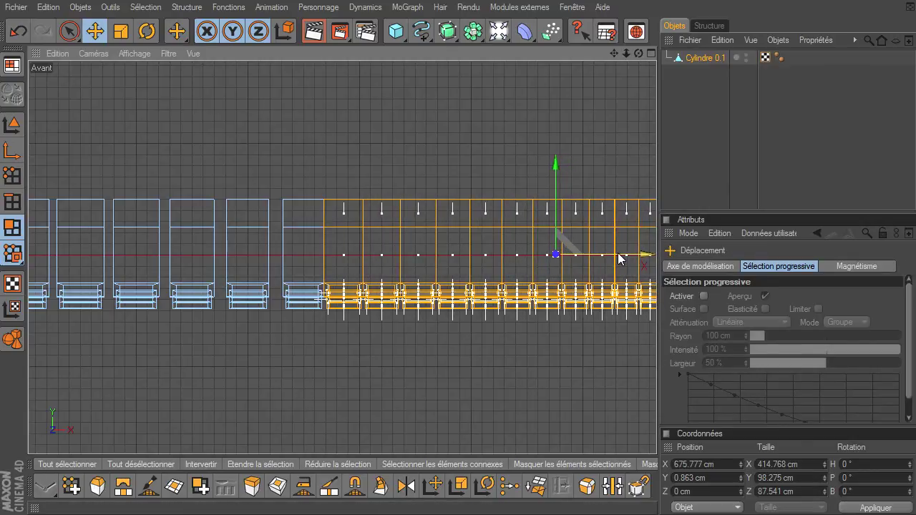
# Step: Add the twenty-first ring with Fill Selection and move the group along X against the twenty-second ring
pyautogui.press('u')
pyautogui.press('f')
pyautogui.keyDown('shift'); pyautogui.click(300, 262); pyautogui.keyUp('shift')
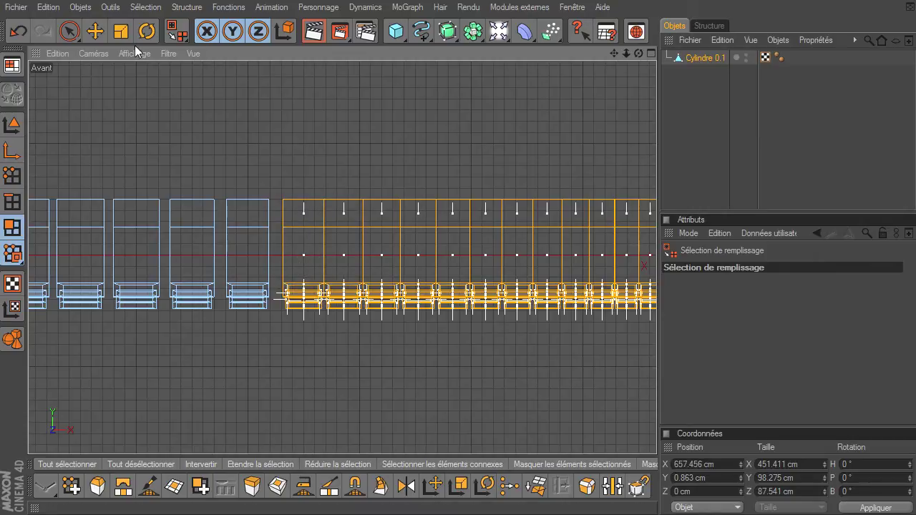
pyautogui.click(96, 30)
pyautogui.moveTo(596, 255)
pyautogui.mouseDown()
pyautogui.moveTo(656, 354)
pyautogui.moveTo(596, 256)
pyautogui.mouseUp()
# Step: Extend the Fill Selection to the twenty-second ring and move the group along X to about 615 cm, against the twenty-third ring
pyautogui.rightClick(604, 262)
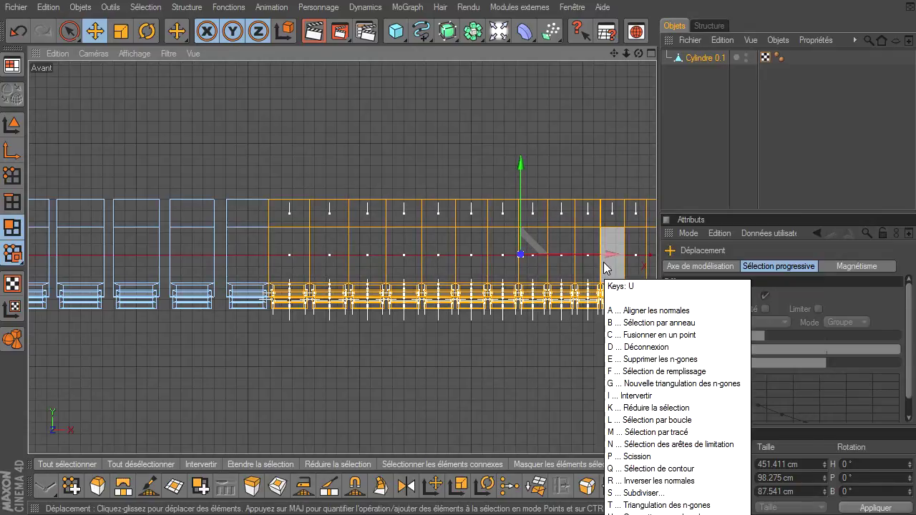
pyautogui.click(665, 323)
pyautogui.keyDown('shift'); pyautogui.click(254, 265); pyautogui.keyUp('shift')
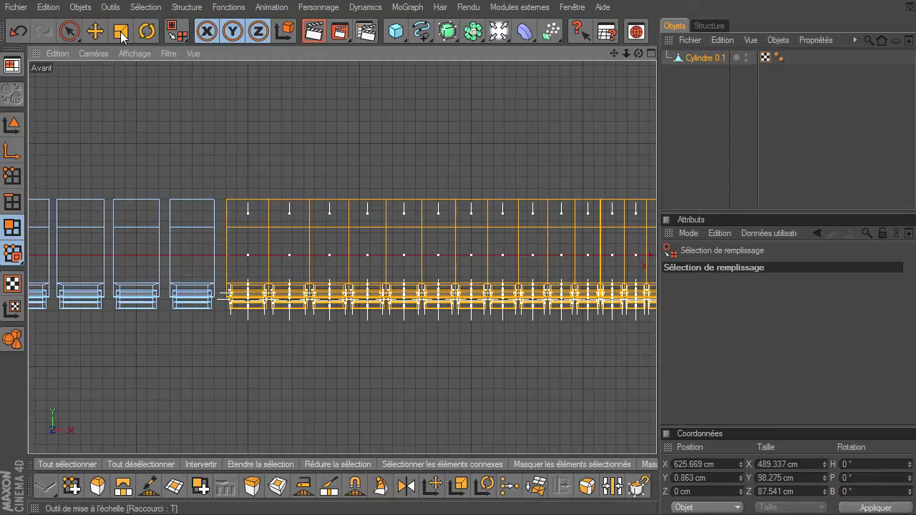
pyautogui.click(95, 31)
pyautogui.moveTo(563, 257); pyautogui.dragTo(657, 354)
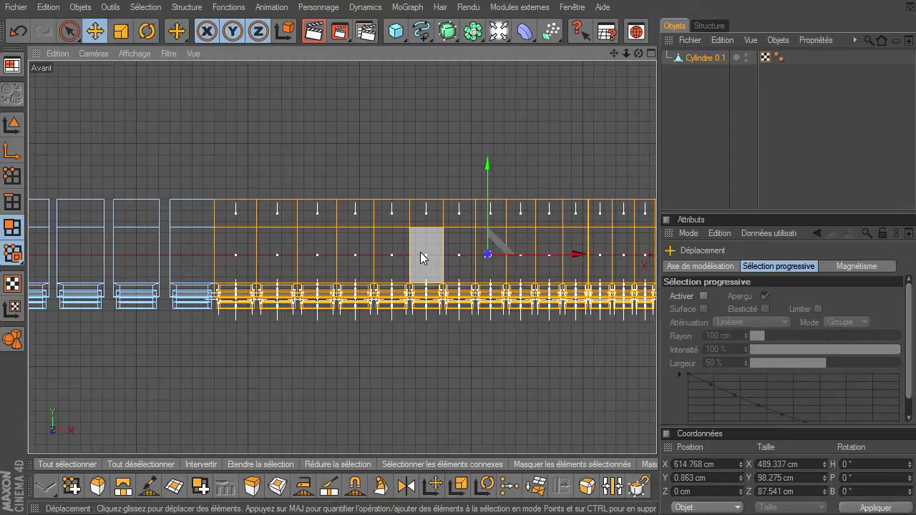
# Step: Add the twenty-third ring to the Fill Selection and move the group along X to about 585 cm, touching the next ring
pyautogui.rightClick(421, 254)
pyautogui.click(482, 315)
pyautogui.keyDown('shift'); pyautogui.click(206, 257); pyautogui.keyUp('shift')
pyautogui.keyDown('shift'); pyautogui.click(196, 252); pyautogui.keyUp('shift')
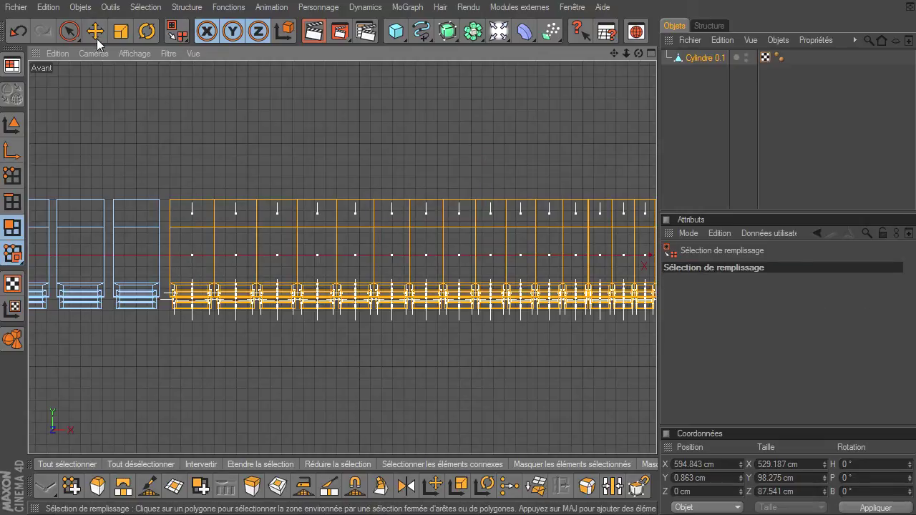
pyautogui.click(95, 32)
pyautogui.moveTo(574, 259); pyautogui.dragTo(655, 355)
# Step: Add the twenty-fourth ring with Fill Selection and move the group along X to about 556 cm, against the twenty-fifth ring
pyautogui.press('u')
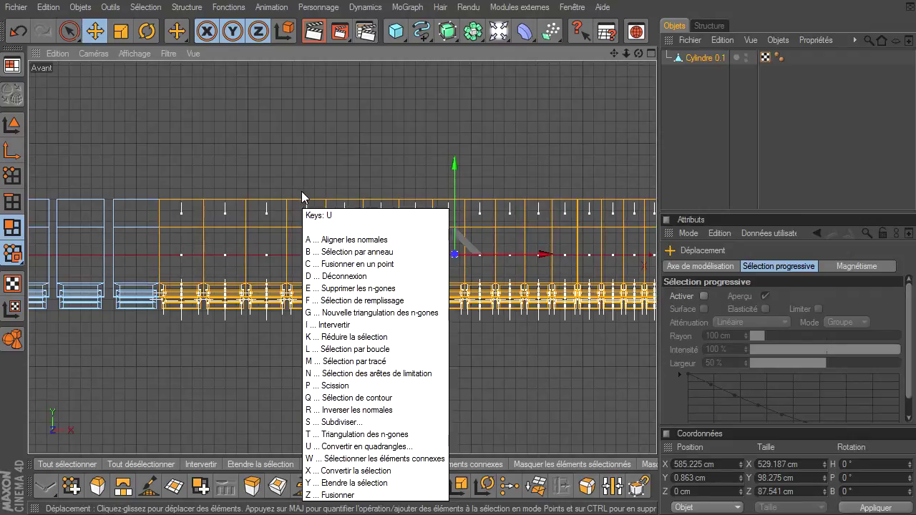
pyautogui.press('f')
pyautogui.keyDown('shift'); pyautogui.click(141, 258); pyautogui.keyUp('shift')
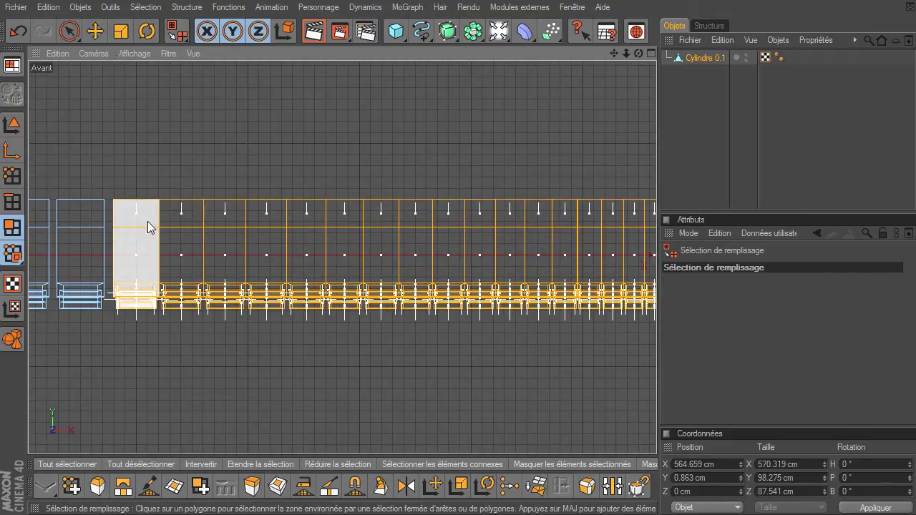
pyautogui.click(98, 31)
pyautogui.moveTo(518, 259); pyautogui.dragTo(656, 354)
# Step: Extend the Fill Selection to the twenty-fifth ring and move the group along X until it touches the twenty-sixth ring
pyautogui.moveTo(615, 54); pyautogui.dragTo(656, 355)
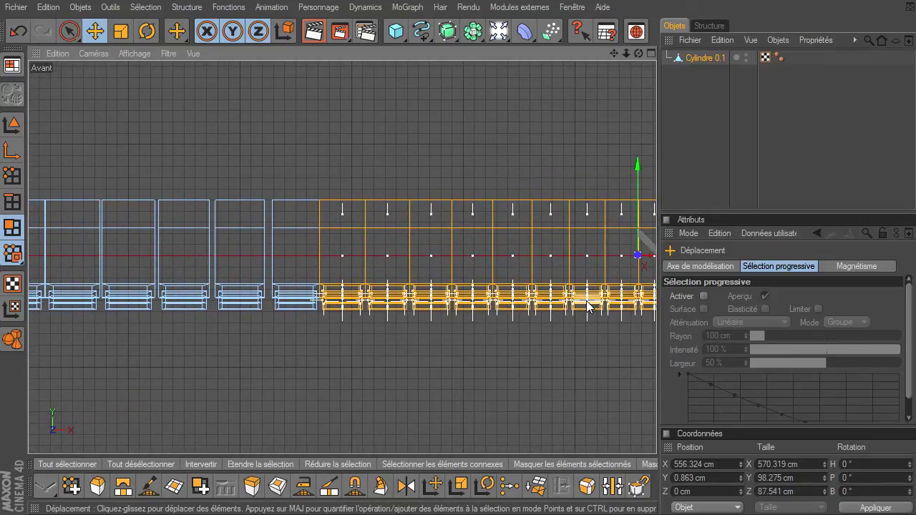
pyautogui.press('u')
pyautogui.press('f')
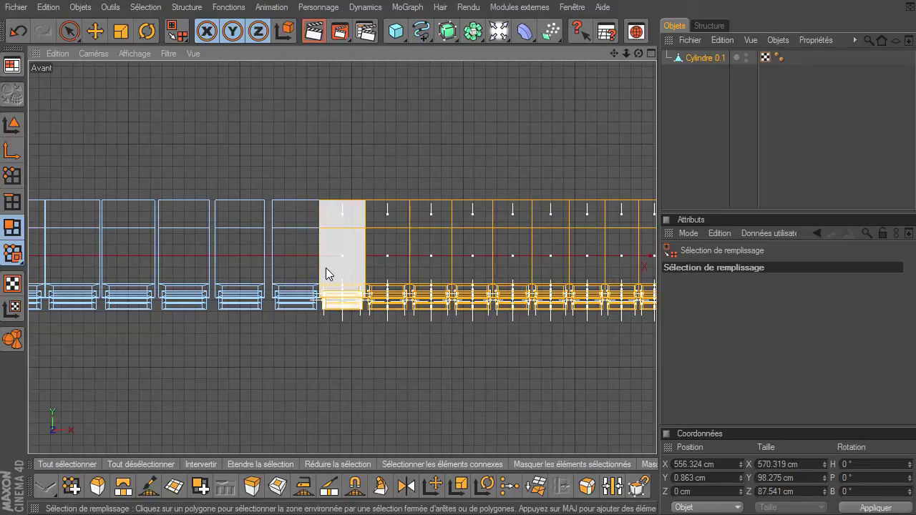
pyautogui.keyDown('shift'); pyautogui.click(296, 247); pyautogui.keyUp('shift')
pyautogui.click(101, 32)
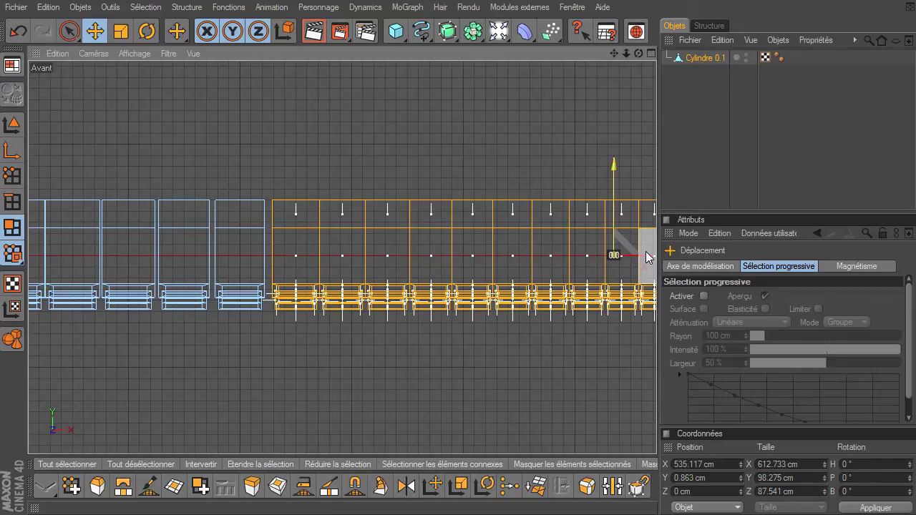
pyautogui.moveTo(649, 254); pyautogui.dragTo(640, 255)
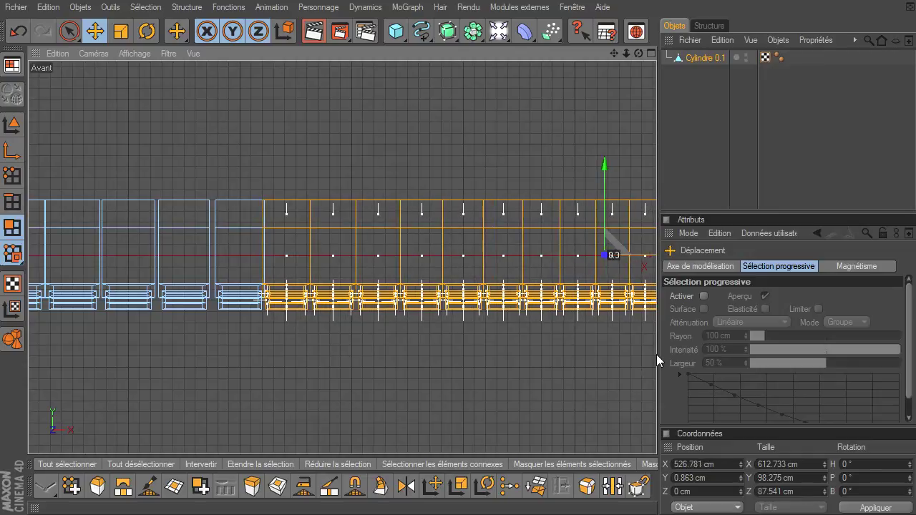
# Step: Add the twenty-sixth ring to the selection and move the group along X to about 501 cm, against the twenty-seventh ring
pyautogui.press('u')
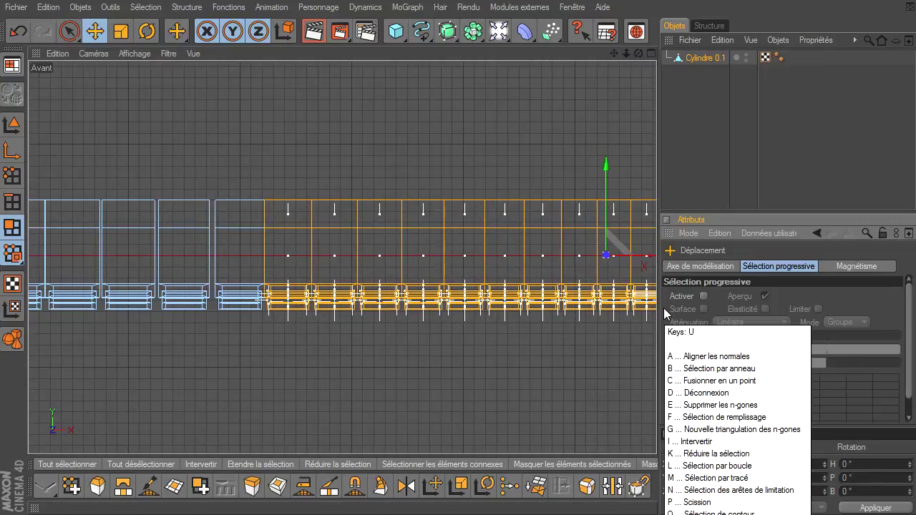
pyautogui.press('f')
pyautogui.keyDown('shift'); pyautogui.click(233, 263); pyautogui.keyUp('shift')
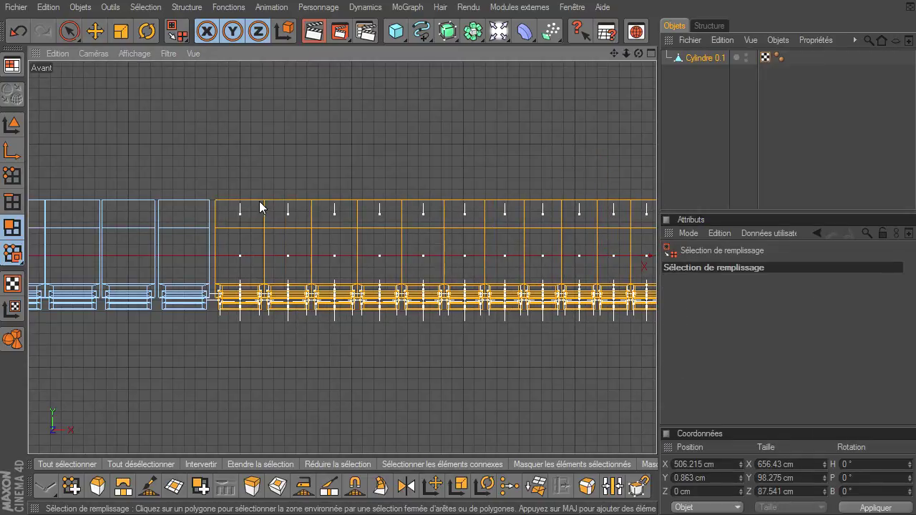
pyautogui.click(95, 31)
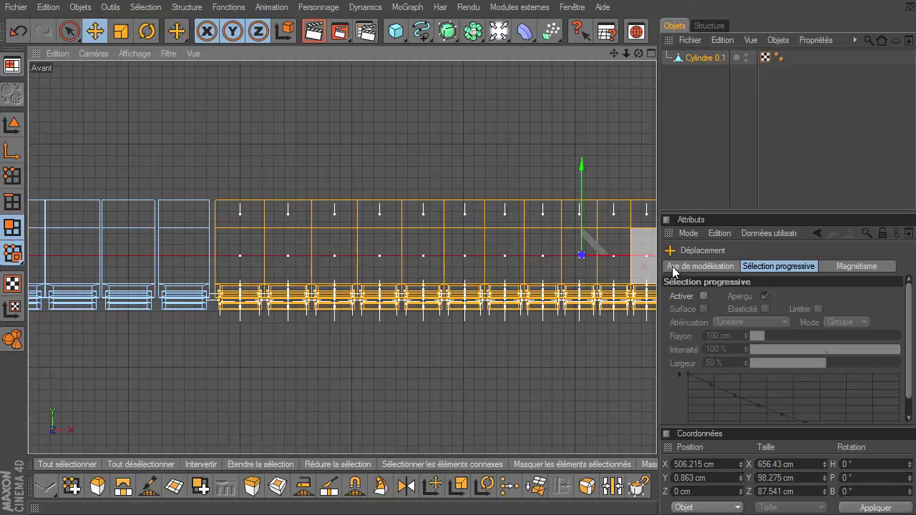
pyautogui.moveTo(653, 257); pyautogui.dragTo(649, 257)
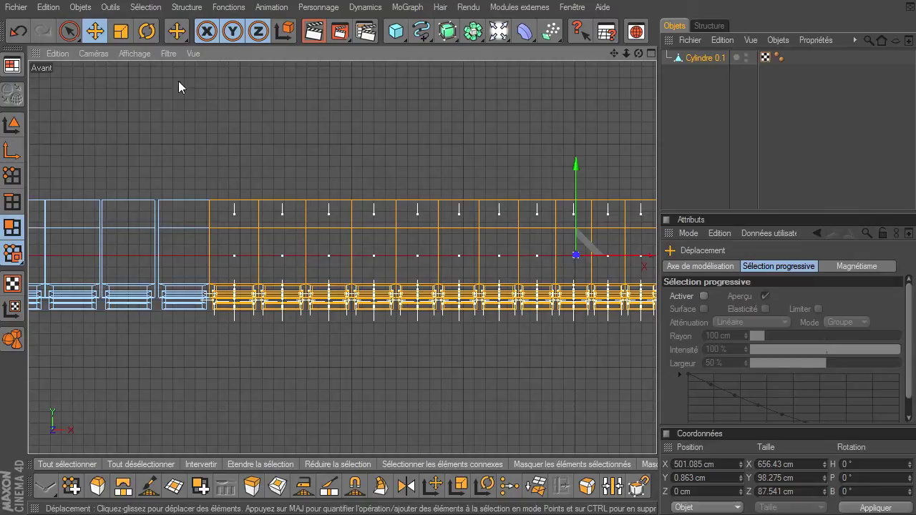
# Step: Add the twenty-seventh ring with Fill Selection and move the group along X to about 475 cm, against the next ring
pyautogui.press('u')
pyautogui.press('f')
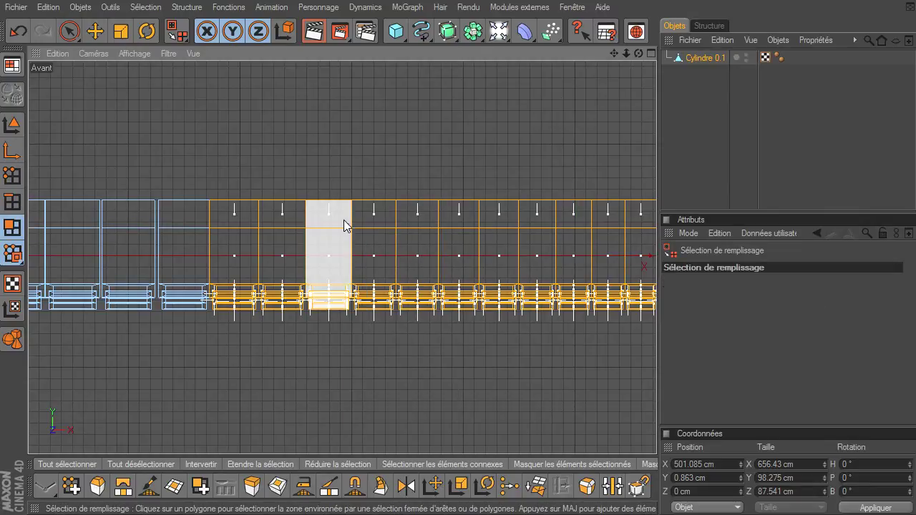
pyautogui.keyDown('shift'); pyautogui.click(179, 258); pyautogui.keyUp('shift')
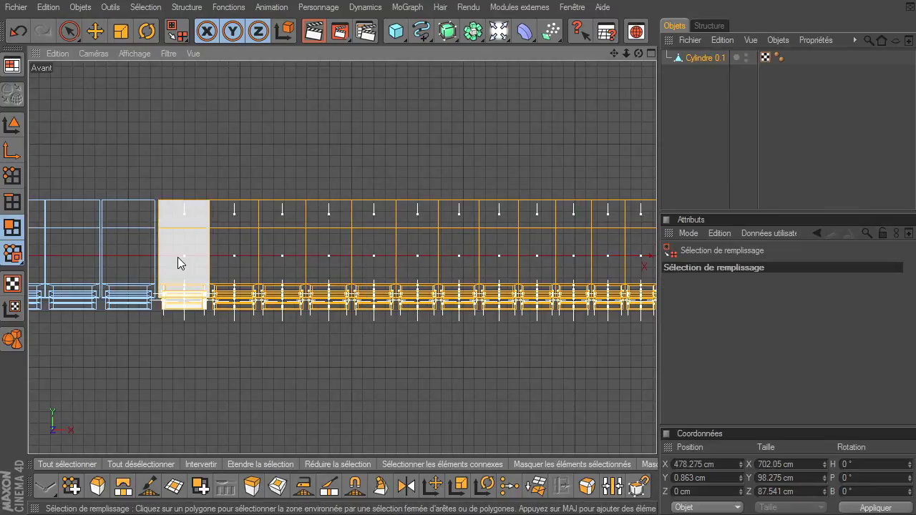
pyautogui.click(94, 31)
pyautogui.moveTo(551, 255); pyautogui.dragTo(546, 256)
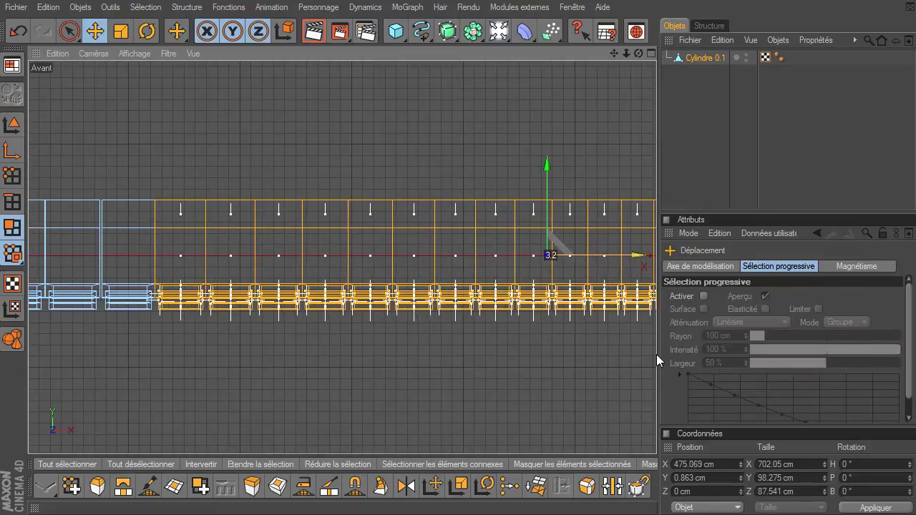
# Step: Extend the Fill Selection to the twenty-eighth ring and move the group along X to about 449 cm, against the next ring
pyautogui.press('u')
pyautogui.press('f')
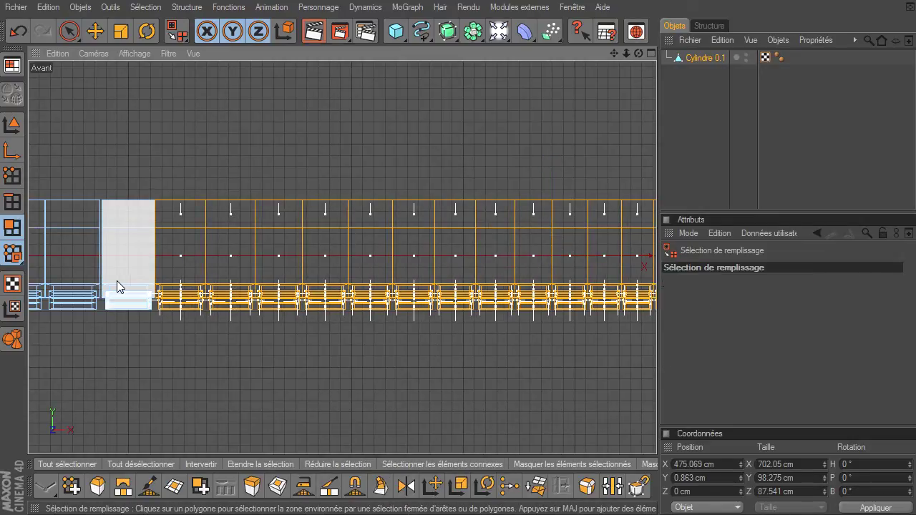
pyautogui.keyDown('shift'); pyautogui.click(116, 284); pyautogui.keyUp('shift')
pyautogui.click(95, 31)
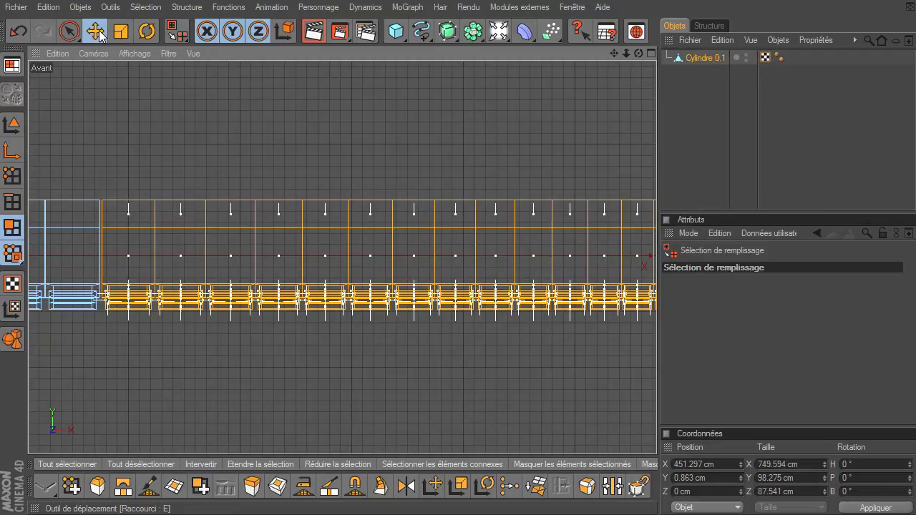
pyautogui.moveTo(562, 248); pyautogui.dragTo(579, 263)
pyautogui.moveTo(570, 256); pyautogui.dragTo(568, 256)
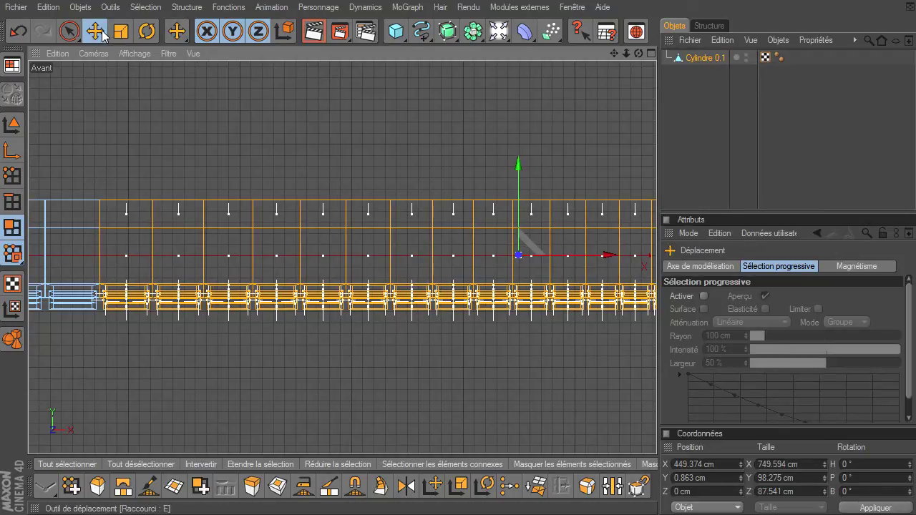
# Step: Add the twenty-ninth ring with Fill Selection and move the group along X to about 424 cm, against the last ring at the origin
pyautogui.press('u')
pyautogui.press('f')
pyautogui.click(75, 251)
pyautogui.moveTo(614, 53); pyautogui.dragTo(656, 354)
pyautogui.click(96, 33)
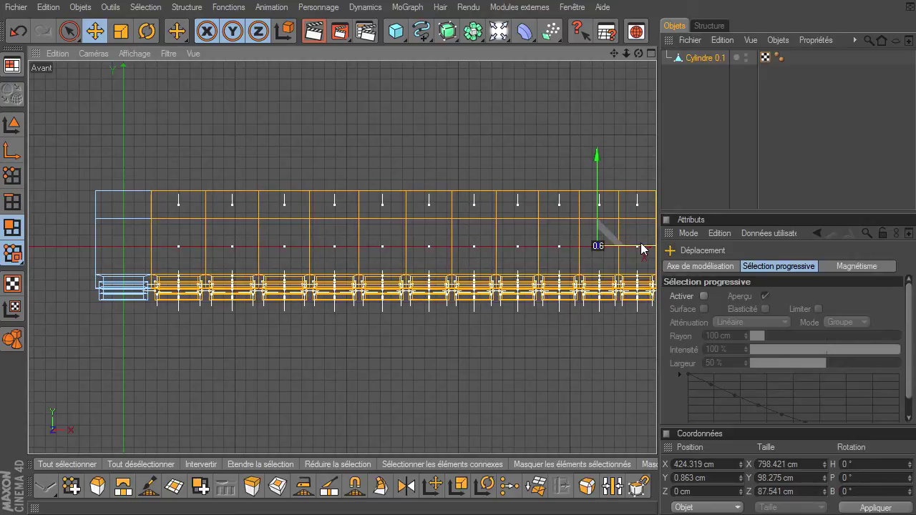
# Step: Deselect all polygons and frame the whole chain in the maximized Perspective view
pyautogui.click(69, 31)
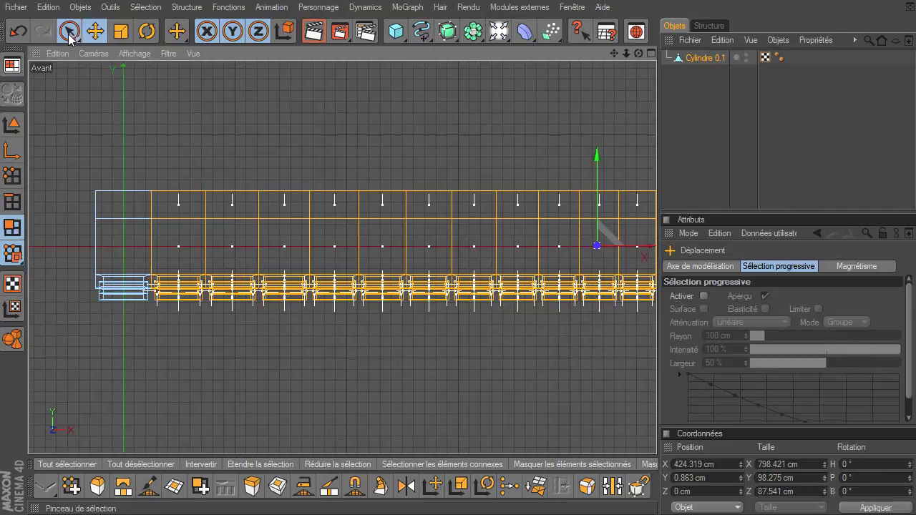
pyautogui.click(247, 112)
pyautogui.moveTo(625, 54)
pyautogui.mouseDown()
pyautogui.moveTo(656, 354)
pyautogui.moveTo(471, 169)
pyautogui.mouseUp()
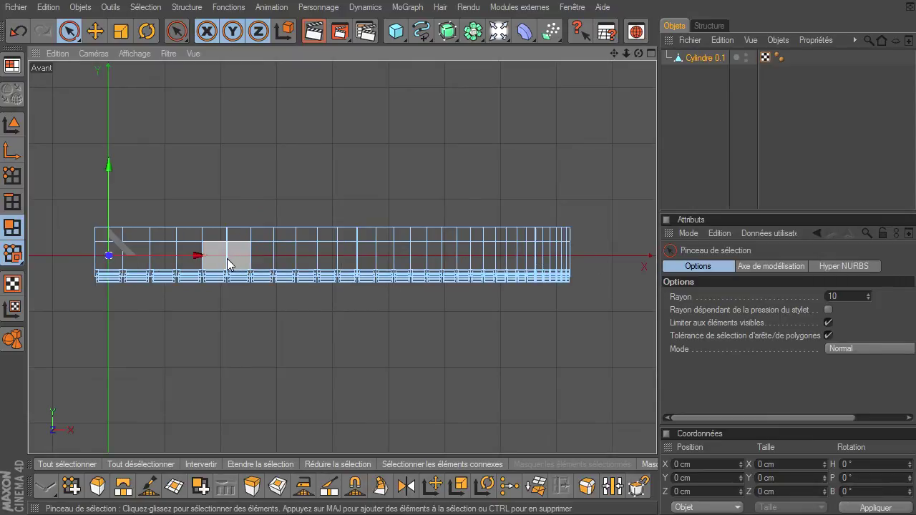
pyautogui.click(652, 53)
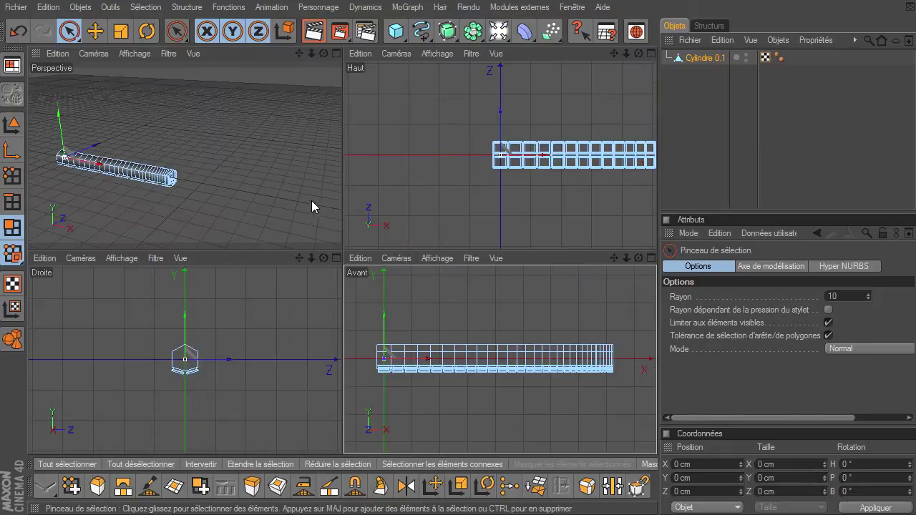
pyautogui.moveTo(301, 57); pyautogui.dragTo(334, 253)
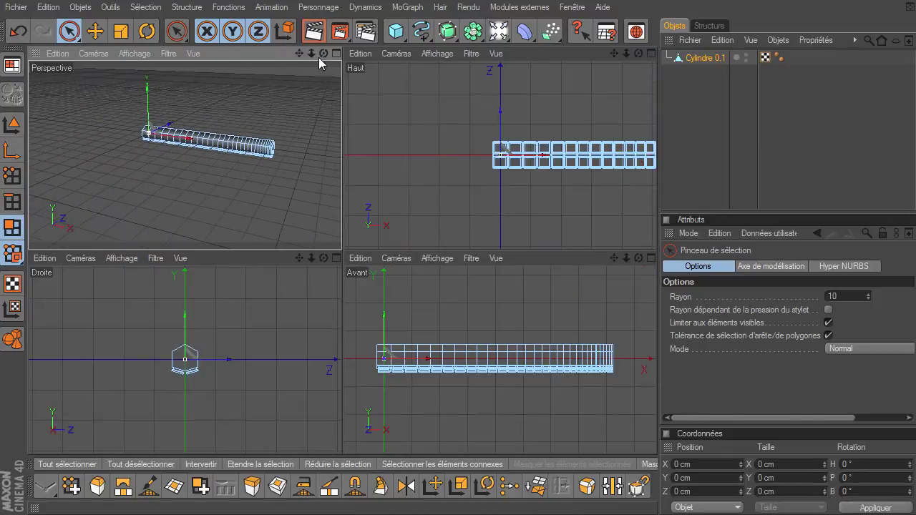
pyautogui.click(339, 55)
pyautogui.moveTo(640, 54); pyautogui.dragTo(657, 354)
pyautogui.moveTo(626, 55); pyautogui.dragTo(35, 233)
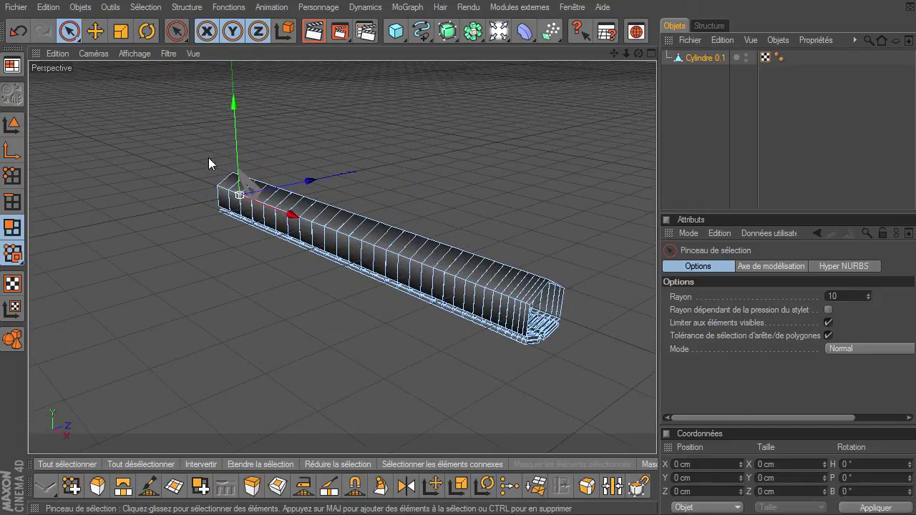
# Step: Use Fill Selection on a middle ring to check whether it is joined to its neighbours
pyautogui.press('u')
pyautogui.press('f')
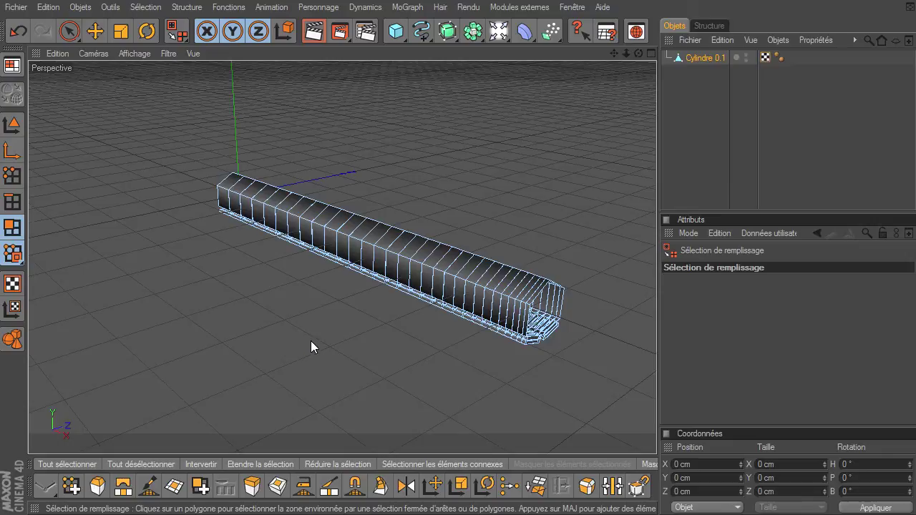
pyautogui.click(346, 238)
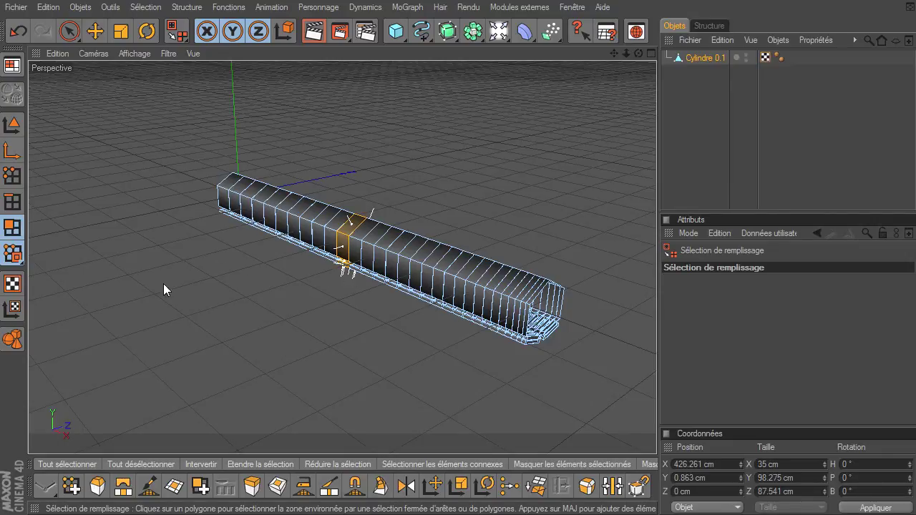
pyautogui.moveTo(638, 55); pyautogui.dragTo(603, 111)
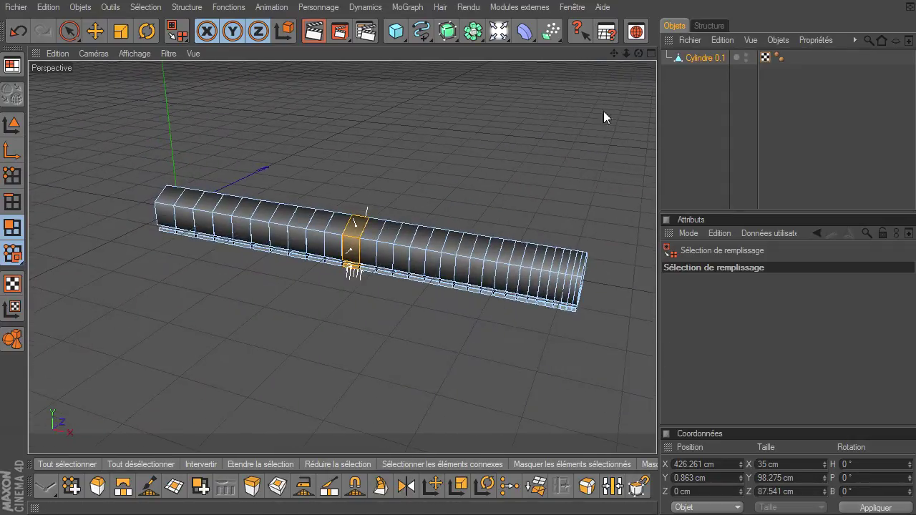
# Step: Select all the chain's points and optimize them with a tolerance of 0.1 cm to weld adjoining rings
pyautogui.click(22, 177)
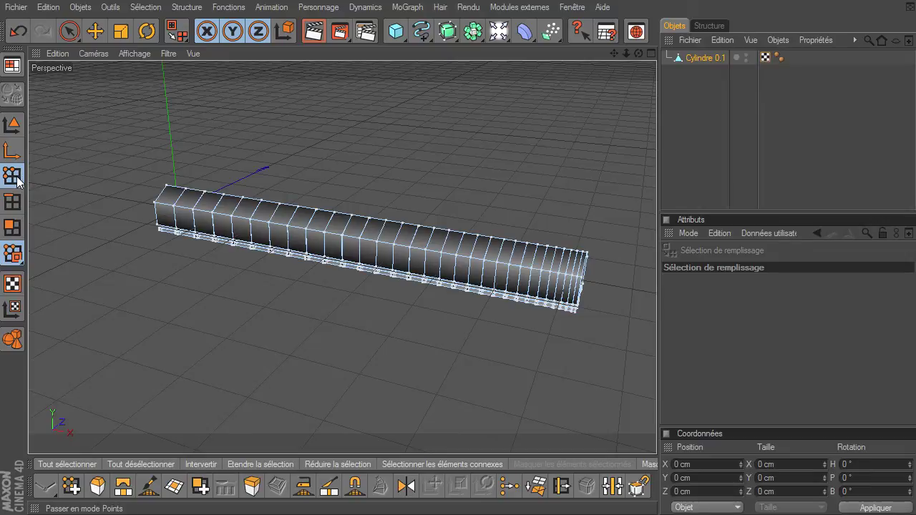
pyautogui.hotkey('ctrl', 'a')
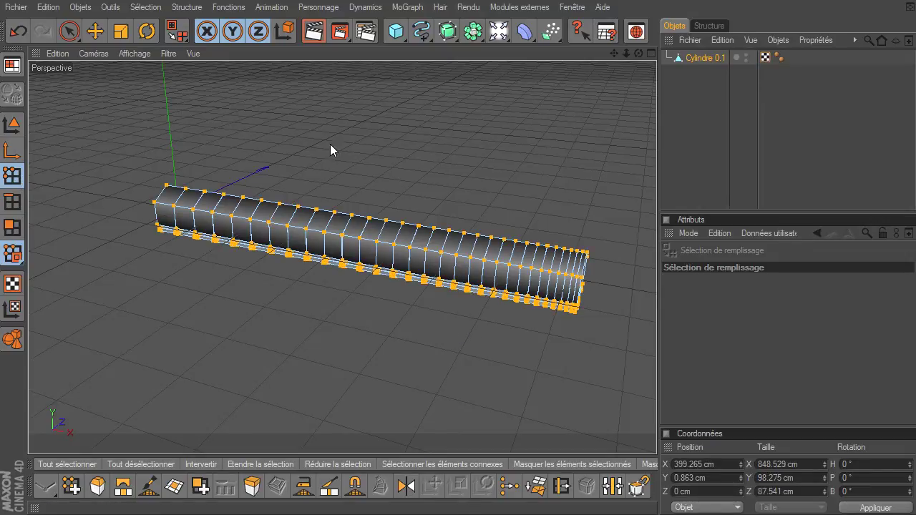
pyautogui.rightClick(252, 83)
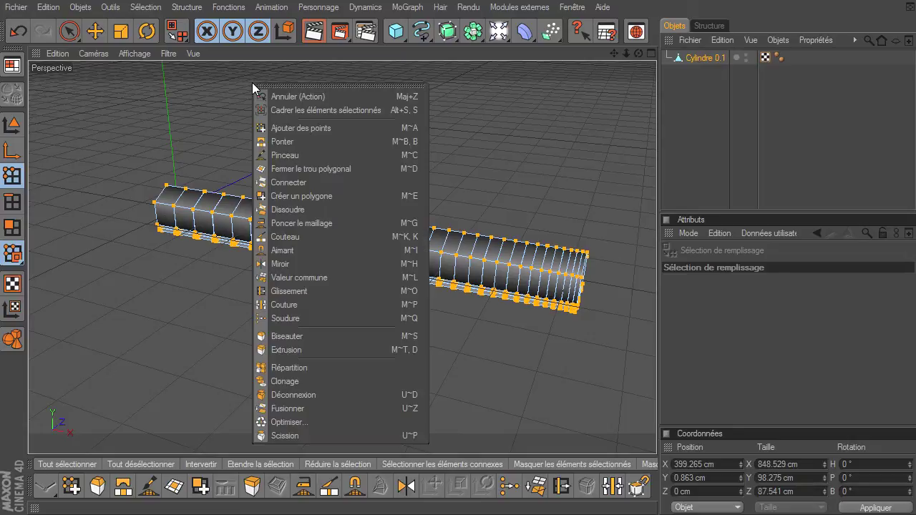
pyautogui.click(320, 423)
pyautogui.moveTo(320, 387); pyautogui.dragTo(226, 299)
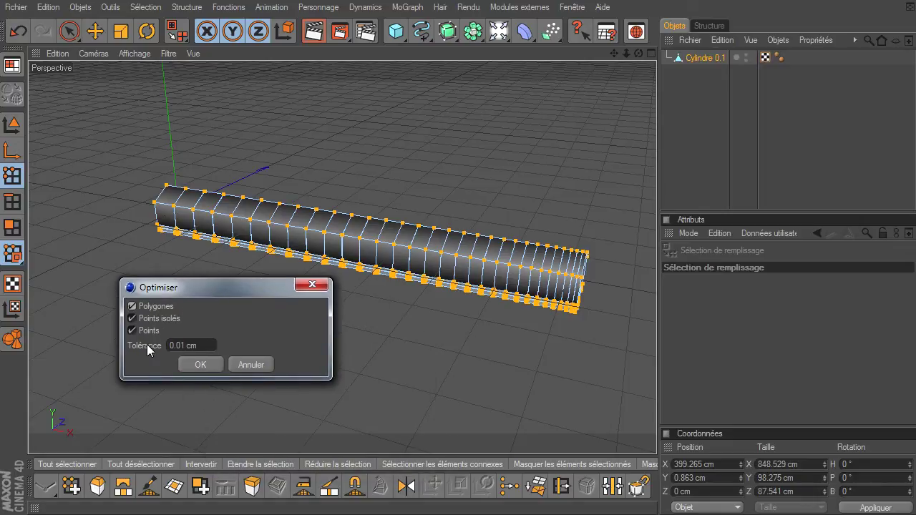
pyautogui.doubleClick(177, 347)
pyautogui.write('1')
pyautogui.click(200, 365)
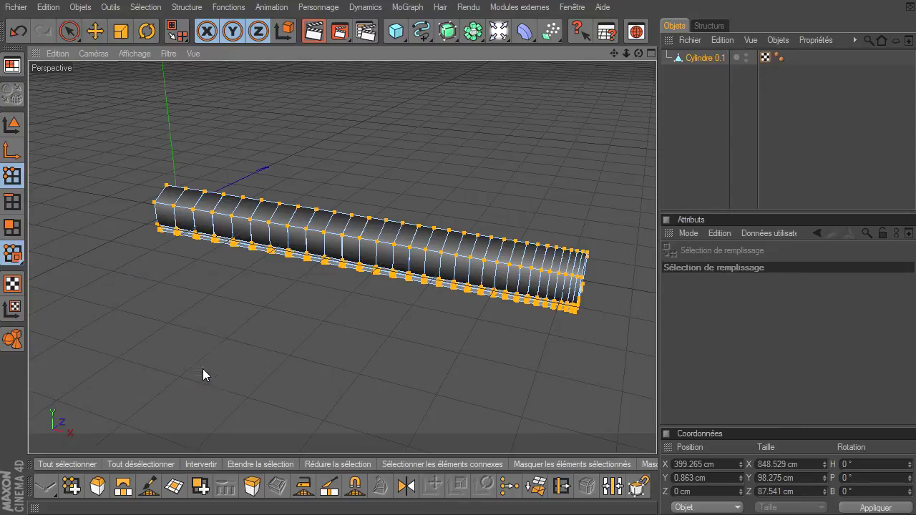
# Step: Test several parts of the chain with Fill Selection in polygon mode to see which rings are welded
pyautogui.click(13, 227)
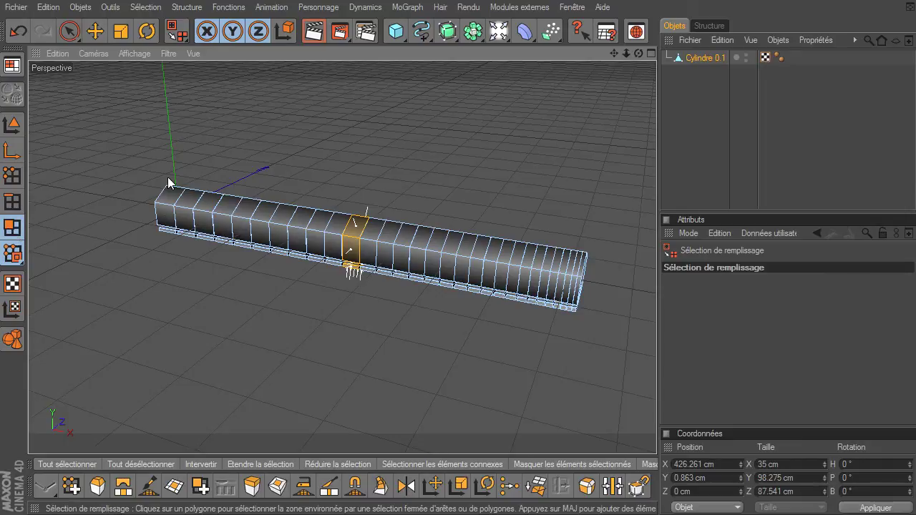
pyautogui.press('u')
pyautogui.press('Escape')
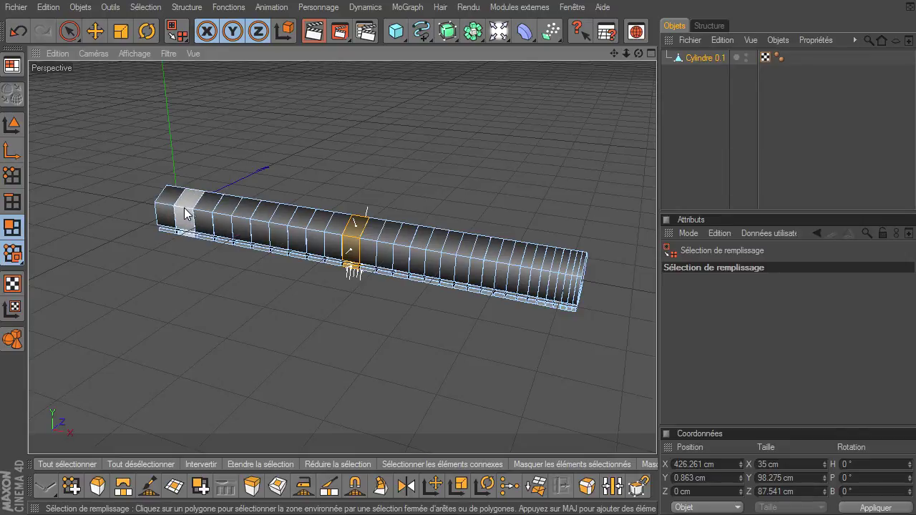
pyautogui.click(261, 231)
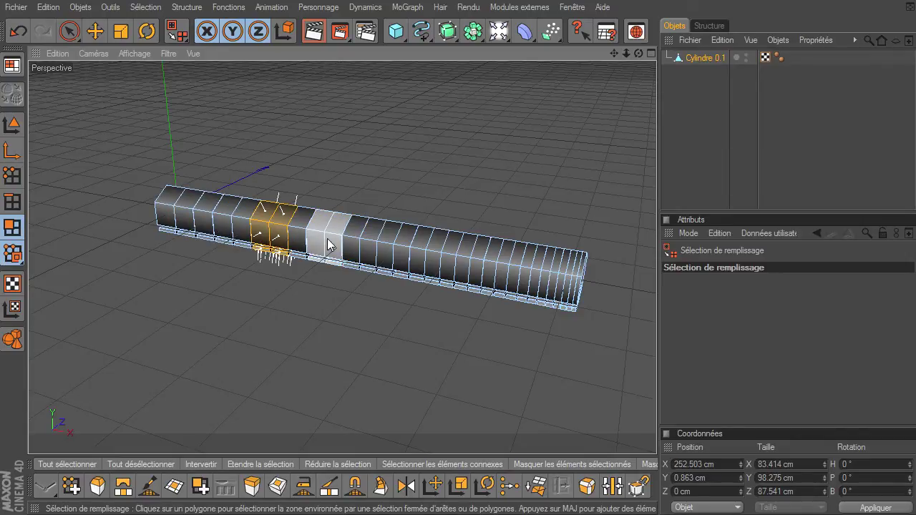
pyautogui.click(389, 258)
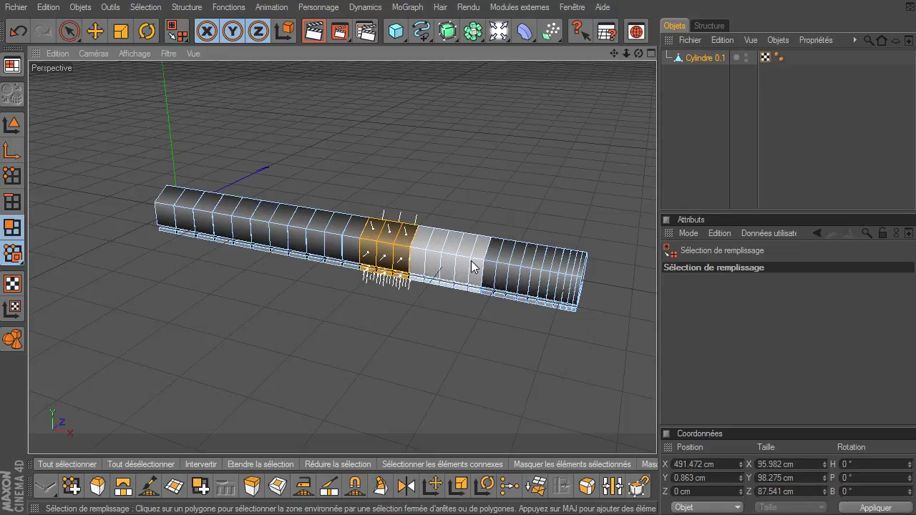
pyautogui.click(448, 270)
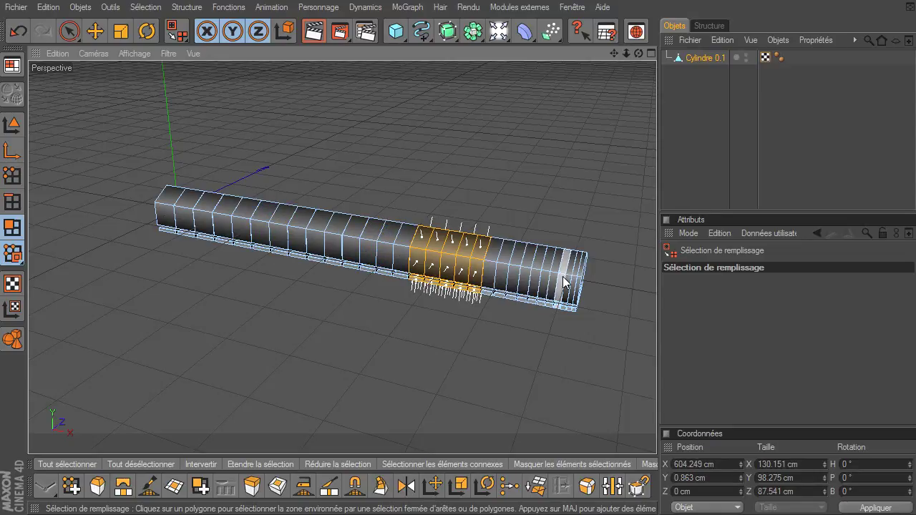
# Step: Optimize all the chain's points again with a tolerance of 0.5 cm
pyautogui.click(12, 176)
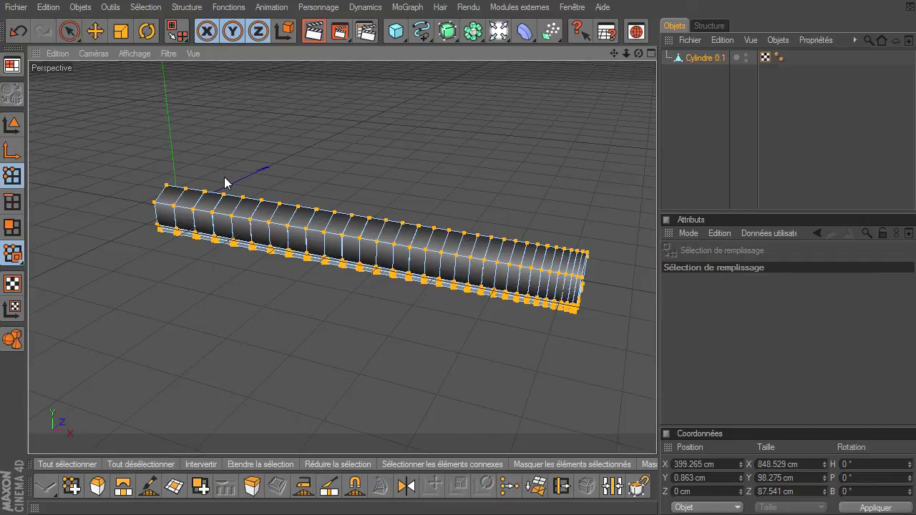
pyautogui.rightClick(239, 111)
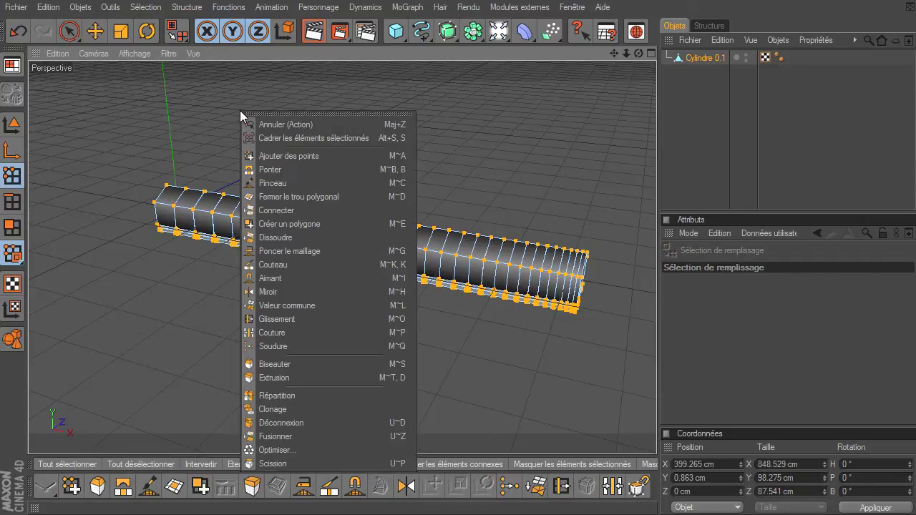
pyautogui.click(309, 450)
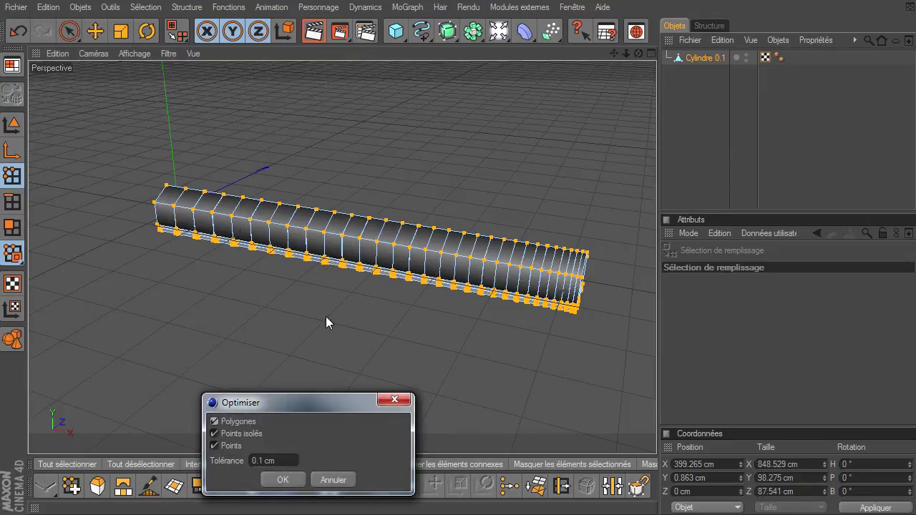
pyautogui.moveTo(257, 461); pyautogui.dragTo(305, 465)
pyautogui.write('.5')
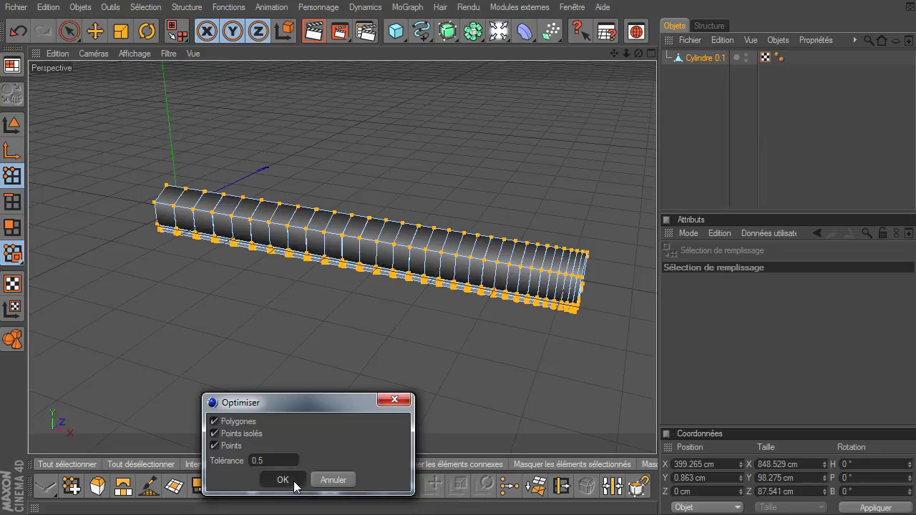
pyautogui.click(295, 482)
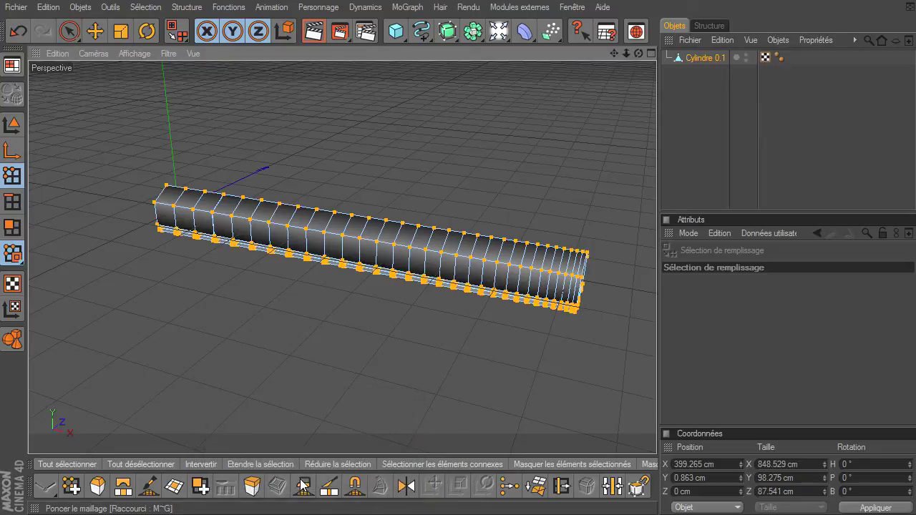
# Step: Fill-select the start, middle and end sections of the chain to examine the remaining breaks between rings
pyautogui.click(13, 228)
pyautogui.press('u')
pyautogui.press('f')
pyautogui.click(270, 221)
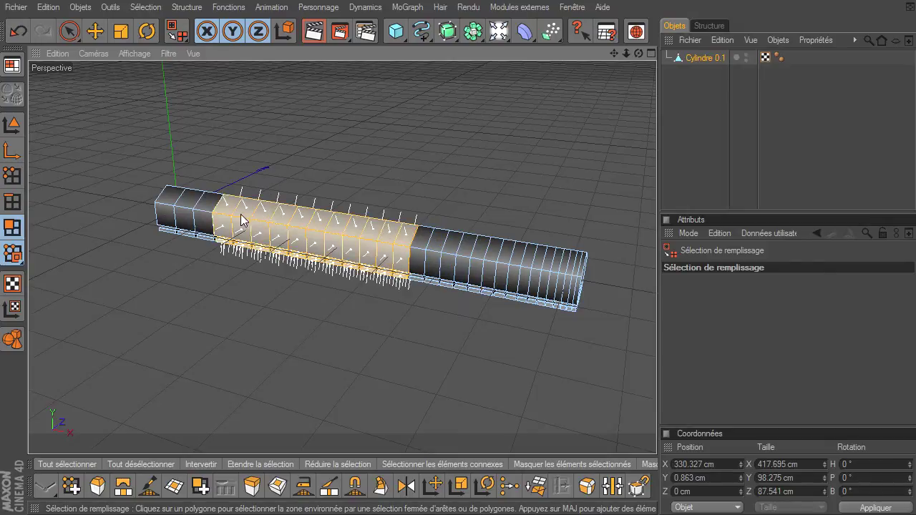
pyautogui.click(453, 242)
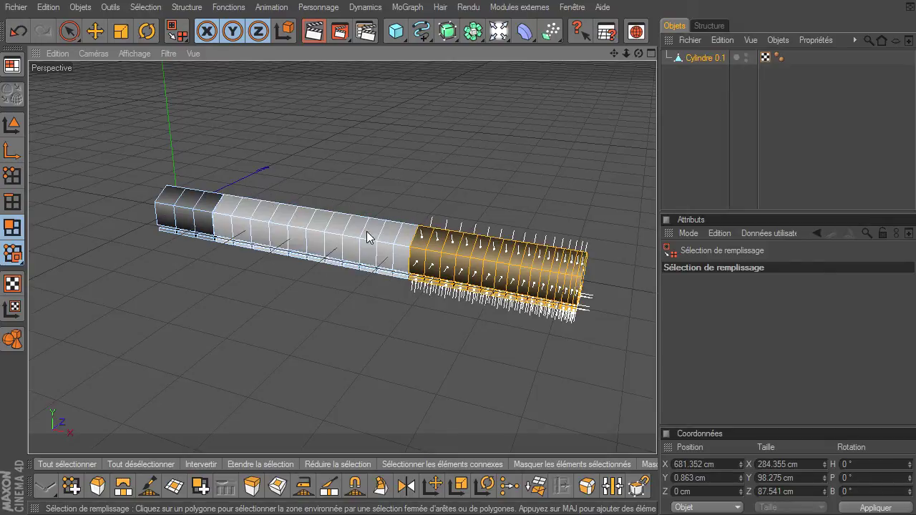
pyautogui.click(185, 202)
pyautogui.click(483, 251)
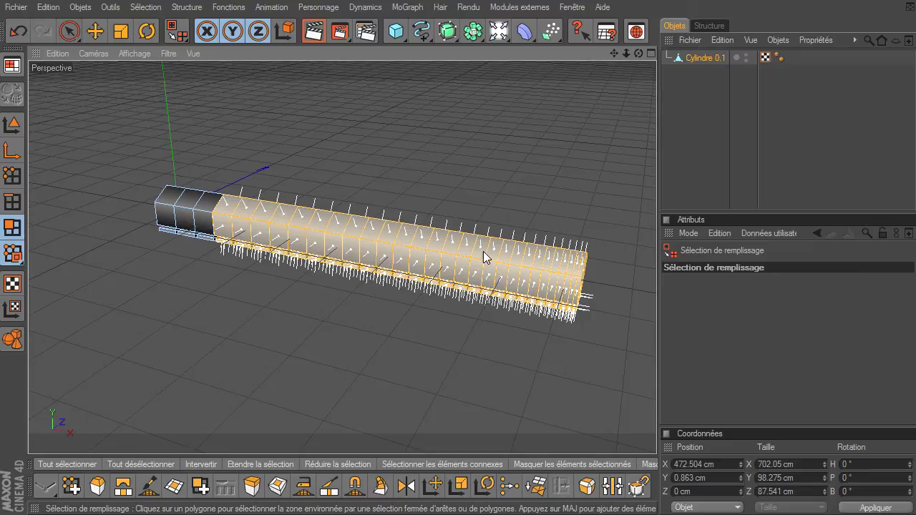
pyautogui.click(184, 214)
pyautogui.click(369, 239)
pyautogui.click(184, 208)
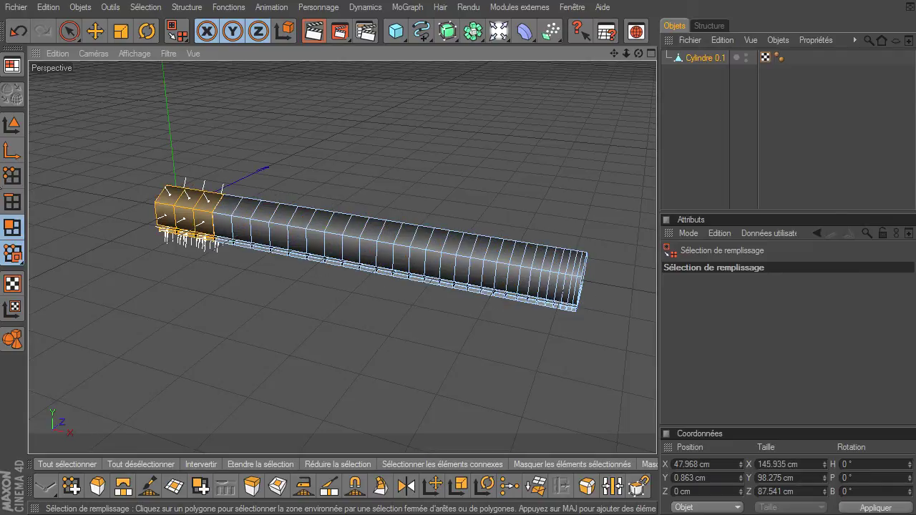
# Step: Raise the Optimize tolerance above 0.5 cm and apply it to all the chain's points
pyautogui.click(13, 177)
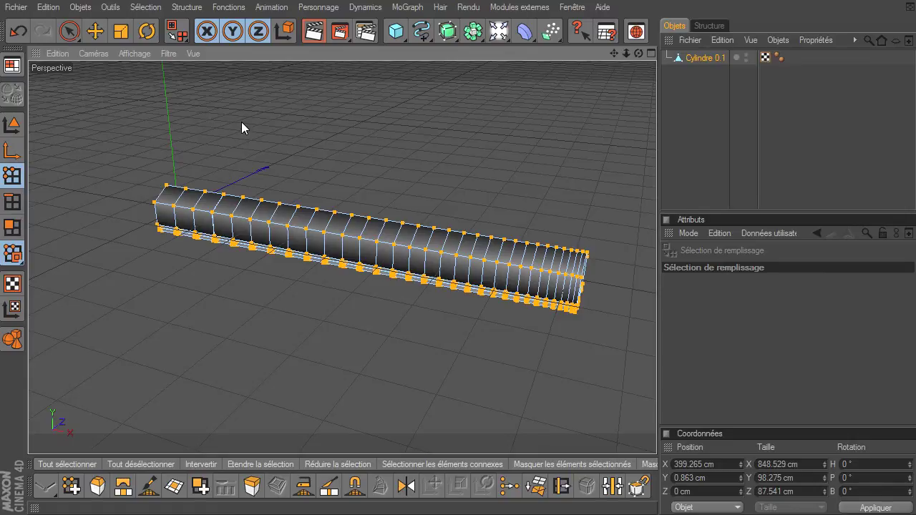
pyautogui.rightClick(255, 98)
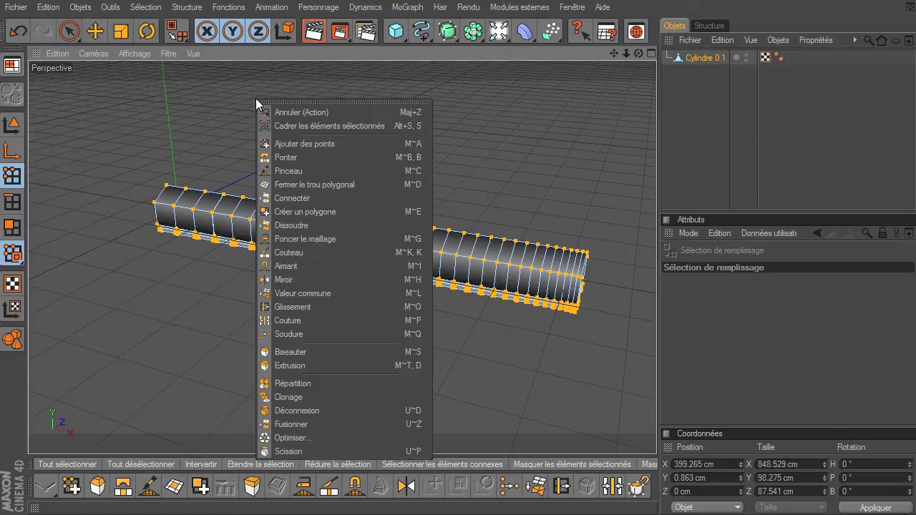
pyautogui.click(300, 438)
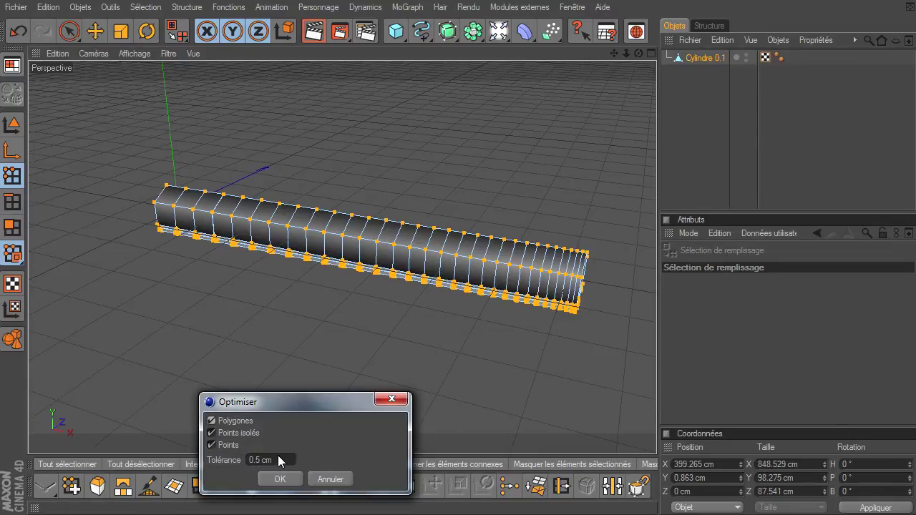
pyautogui.moveTo(257, 458); pyautogui.dragTo(262, 459)
pyautogui.write('5')
pyautogui.click(279, 478)
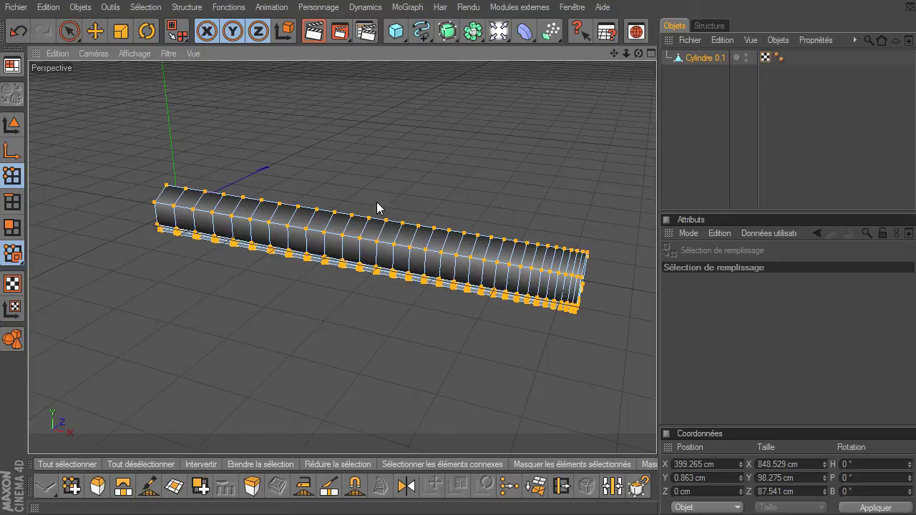
# Step: Clear the polygon selection and use Fill Selection on the chain to check that all rings form one connected mesh
pyautogui.click(4, 229)
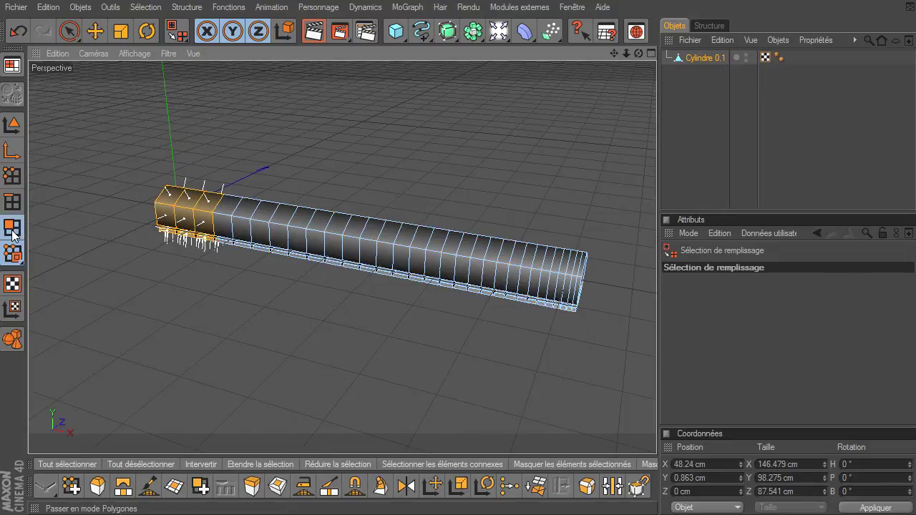
pyautogui.click(69, 31)
pyautogui.click(68, 152)
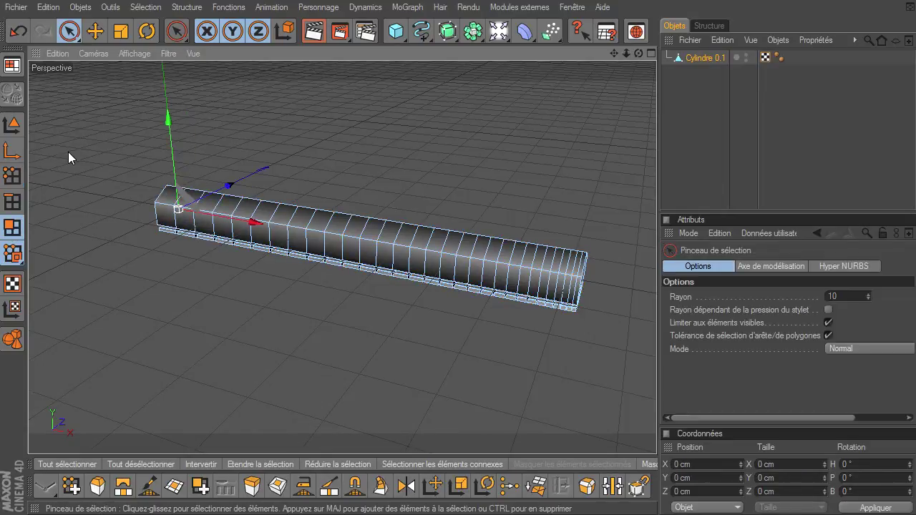
pyautogui.press('u')
pyautogui.press('f')
pyautogui.click(345, 245)
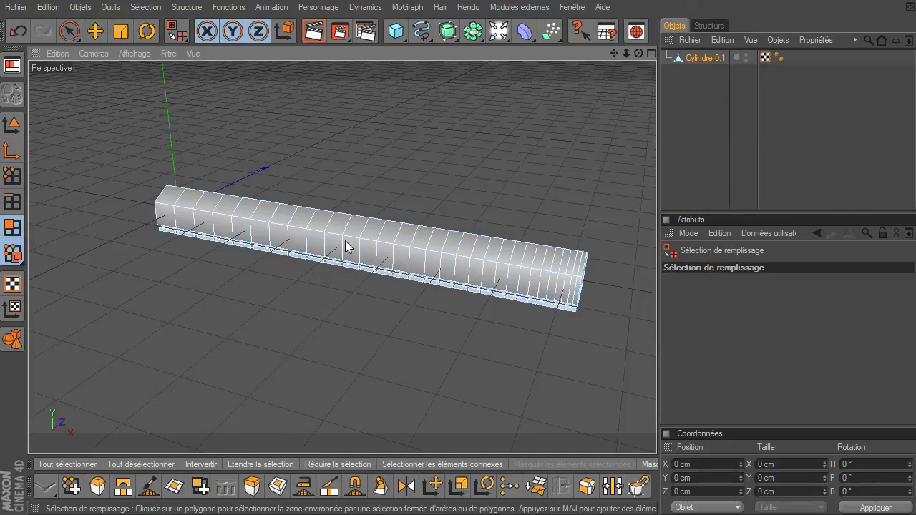
# Step: Fill-select the whole chain to check its continuity from another angle, and clear the polygon selection
pyautogui.click(345, 244)
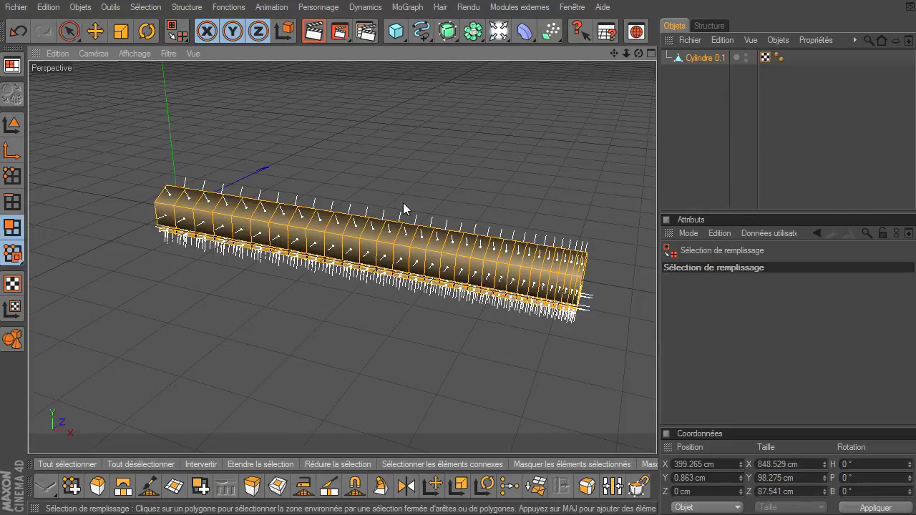
pyautogui.moveTo(637, 54); pyautogui.dragTo(442, 245)
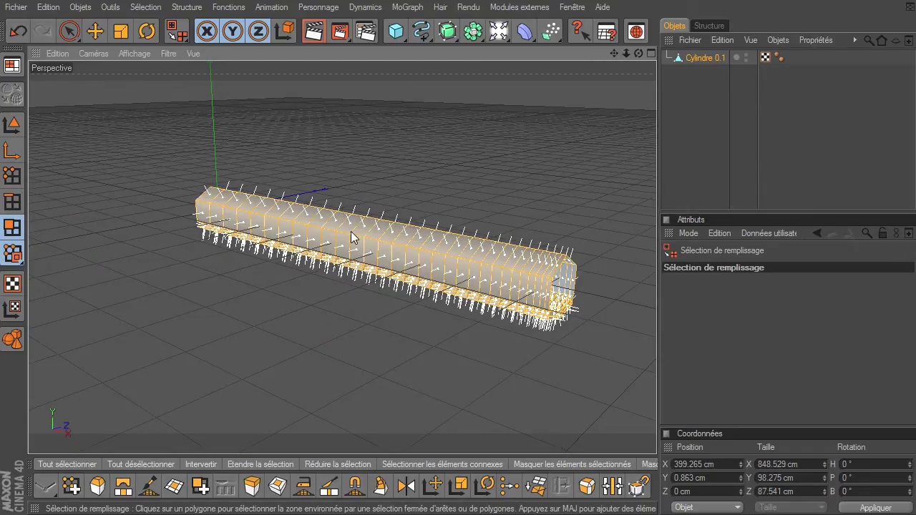
pyautogui.click(58, 32)
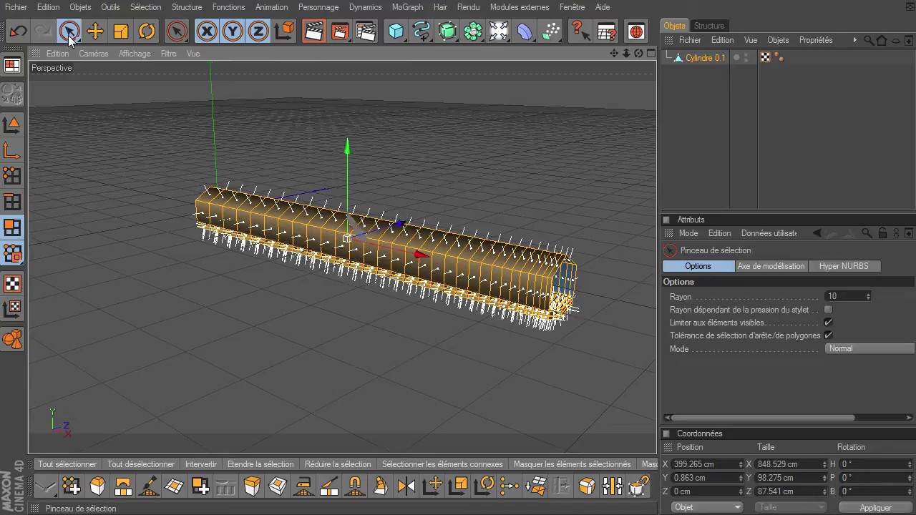
pyautogui.moveTo(616, 55); pyautogui.dragTo(472, 54)
pyautogui.moveTo(633, 55); pyautogui.dragTo(614, 221)
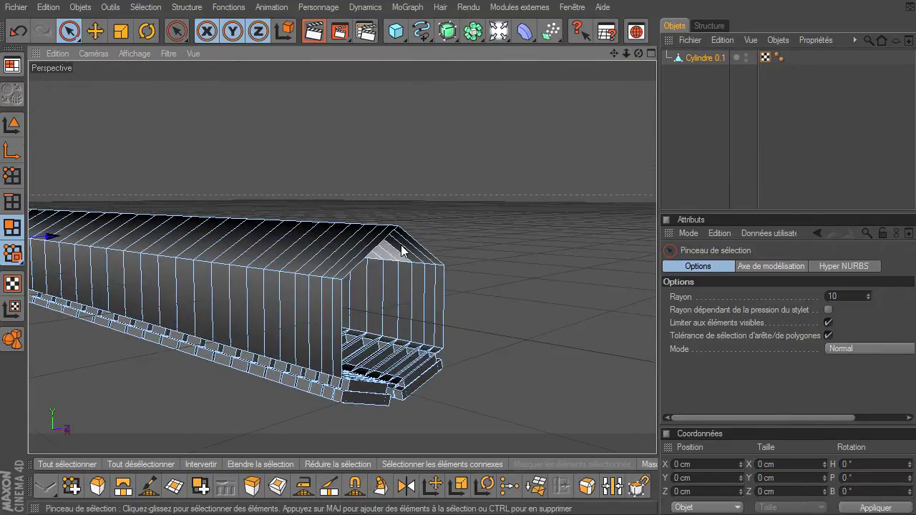
# Step: Close the open hexagonal end of the chain, on the closely spaced rings' side, with Close Polygon Hole
pyautogui.click(645, 53)
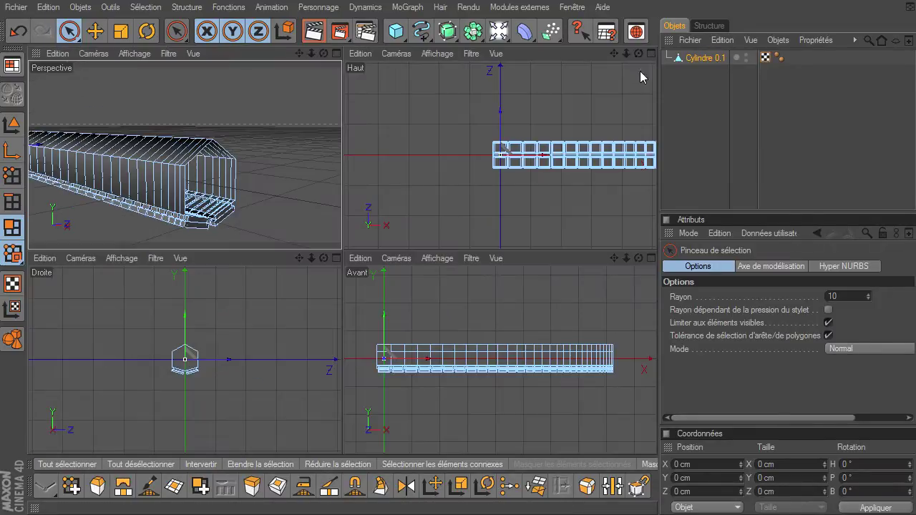
pyautogui.click(337, 55)
pyautogui.moveTo(638, 54); pyautogui.dragTo(657, 354)
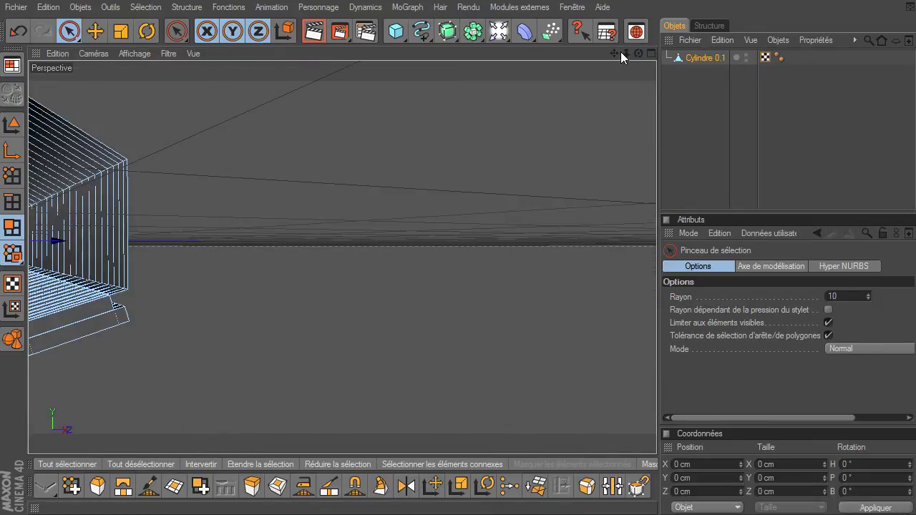
pyautogui.moveTo(614, 55); pyautogui.dragTo(657, 355)
pyautogui.moveTo(639, 54)
pyautogui.mouseDown()
pyautogui.moveTo(657, 355)
pyautogui.moveTo(639, 54)
pyautogui.mouseUp()
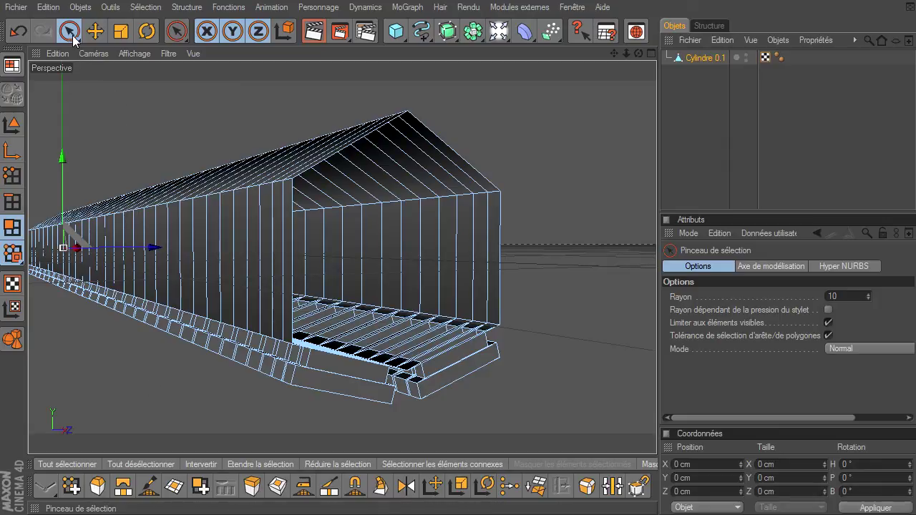
pyautogui.click(690, 59)
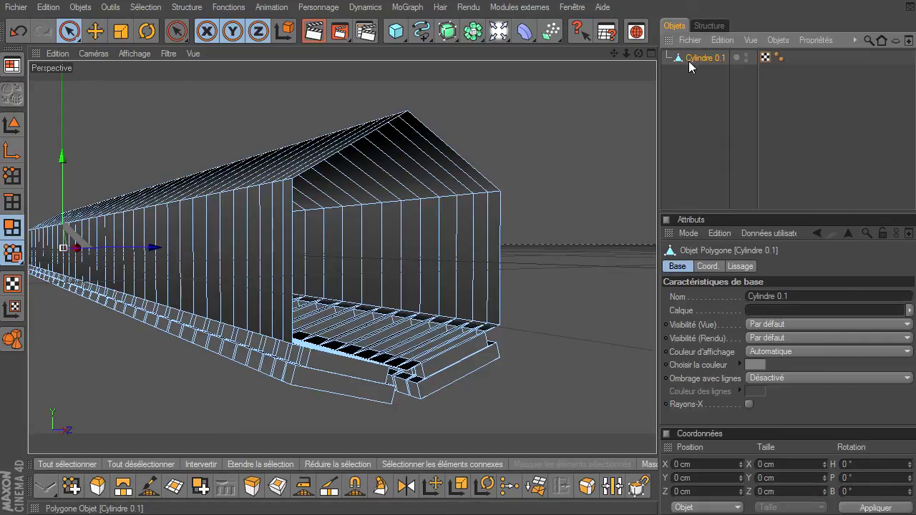
pyautogui.click(174, 492)
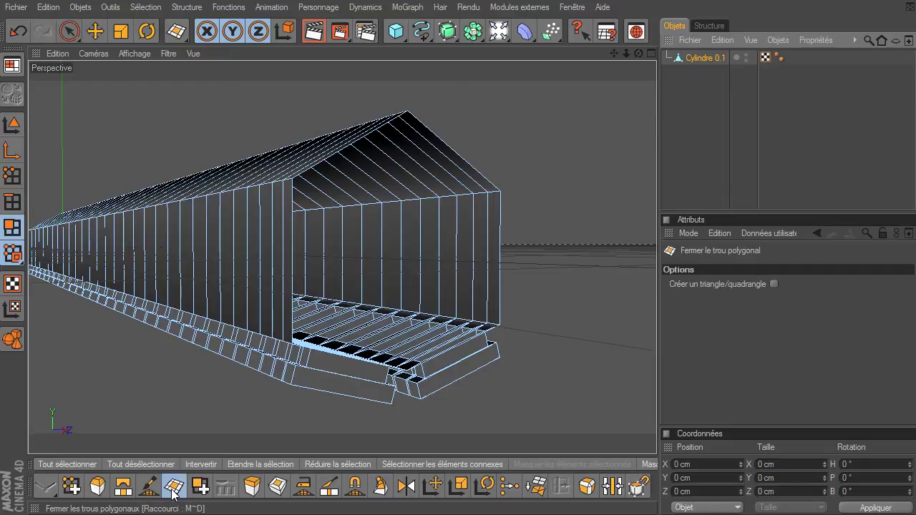
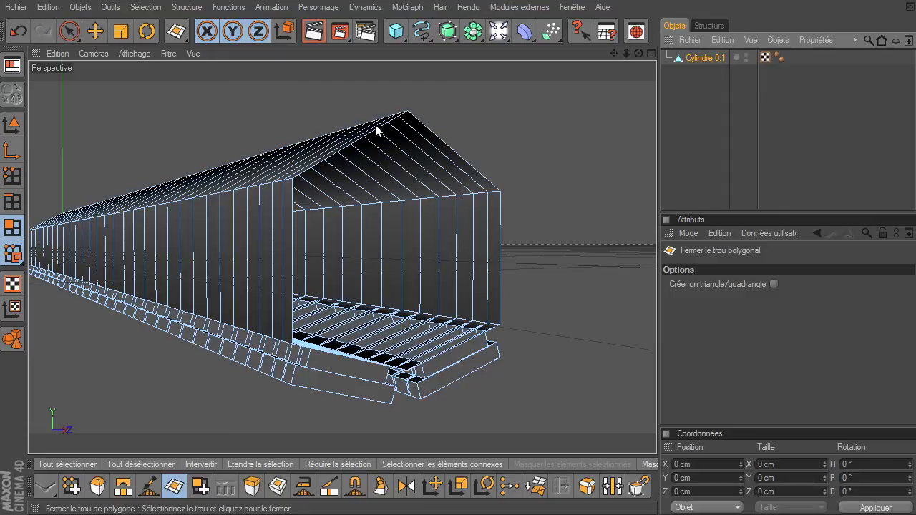
pyautogui.click(442, 146)
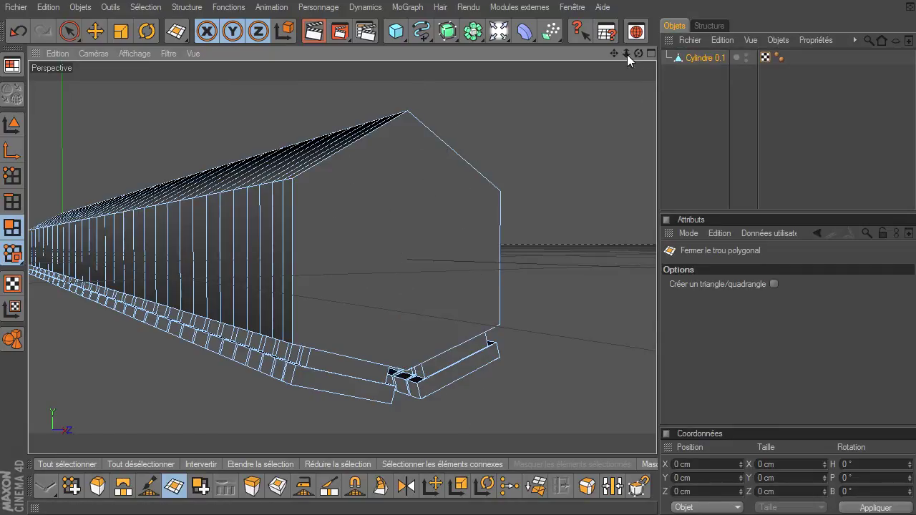
pyautogui.moveTo(637, 53)
pyautogui.mouseDown()
pyautogui.moveTo(657, 354)
pyautogui.moveTo(635, 53)
pyautogui.mouseUp()
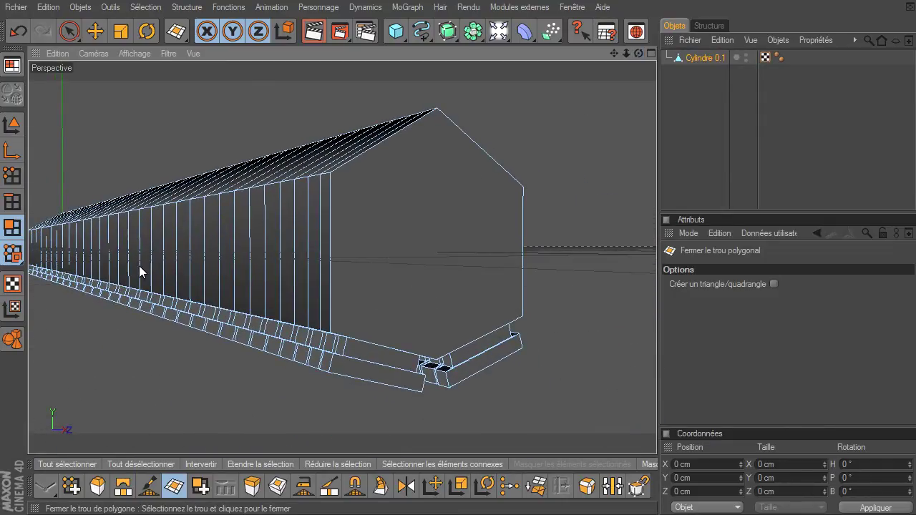
# Step: Select the hexagonal end cap and split it in half with a vertical Knife cut from its top vertex to its bottom vertex
pyautogui.click(70, 31)
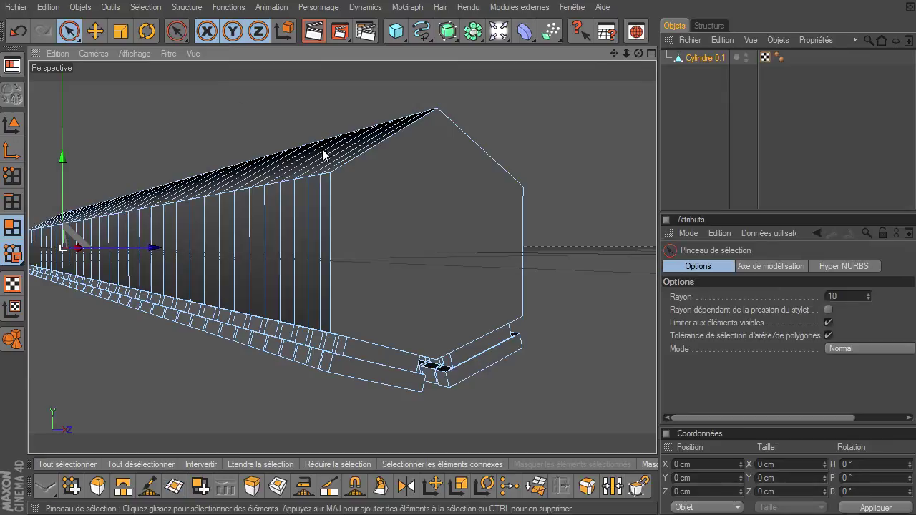
pyautogui.click(11, 227)
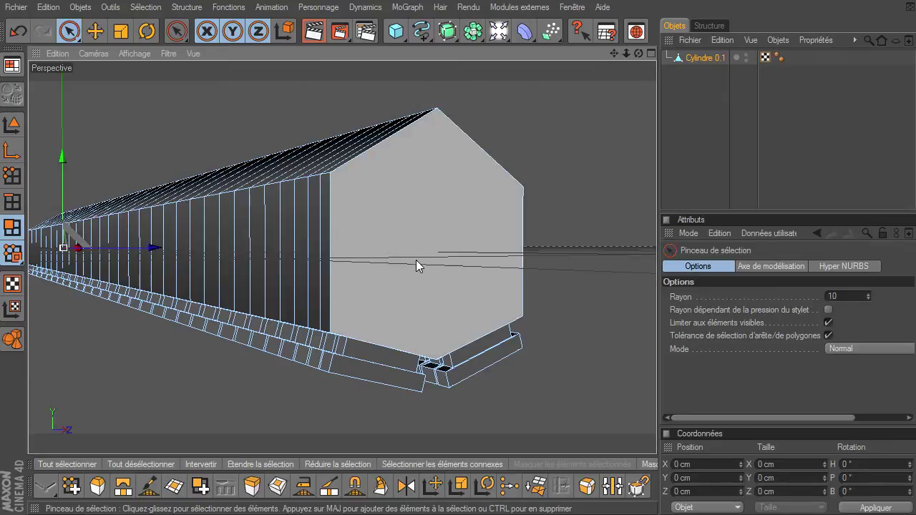
pyautogui.click(418, 255)
pyautogui.moveTo(627, 54); pyautogui.dragTo(606, 86)
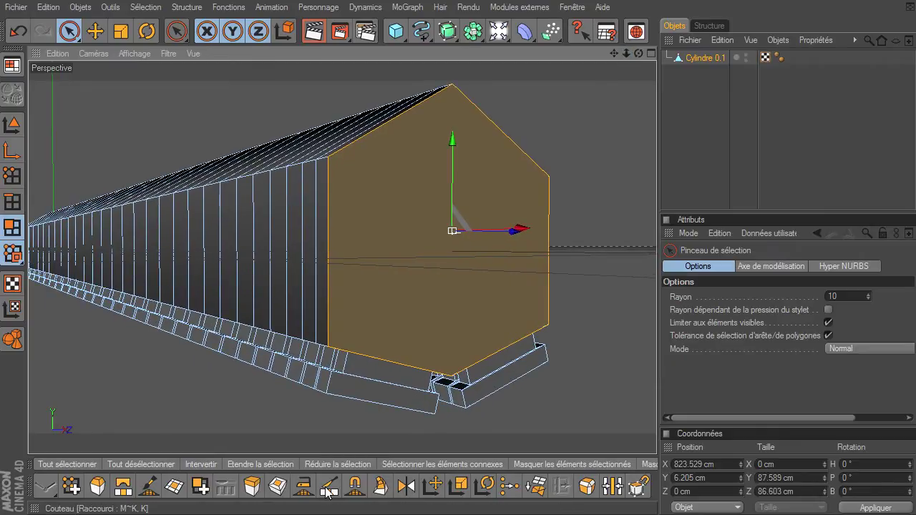
pyautogui.click(331, 487)
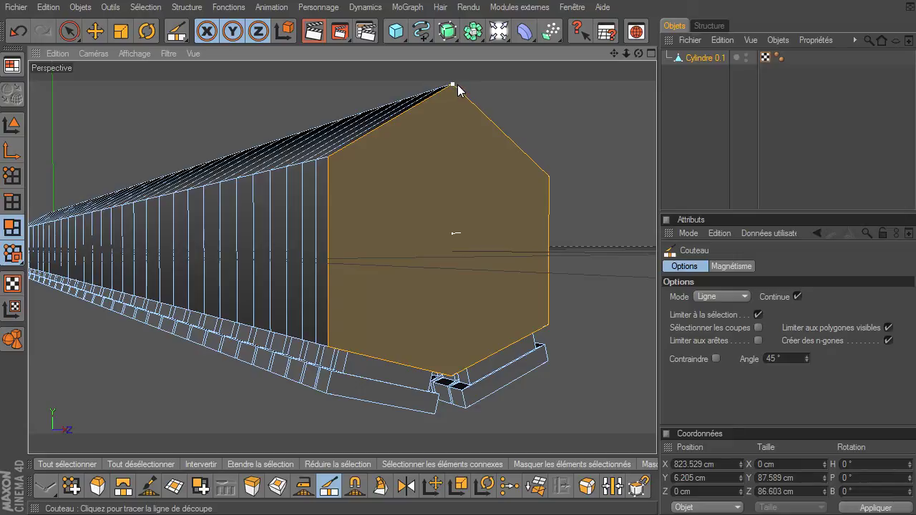
pyautogui.moveTo(454, 87); pyautogui.dragTo(452, 375)
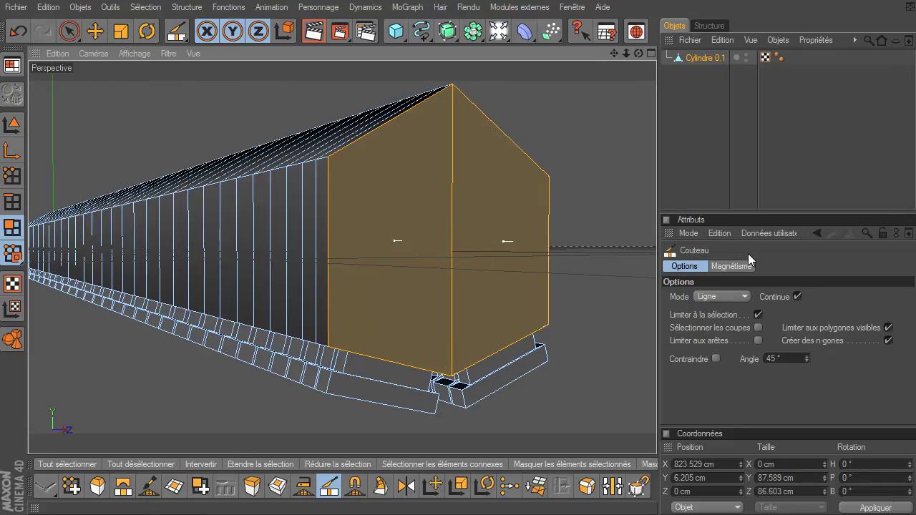
pyautogui.press('space')
# Step: Bevel both halves of the end cap together with an extrusion and inner offset of about 17.2 cm
pyautogui.moveTo(637, 53); pyautogui.dragTo(657, 355)
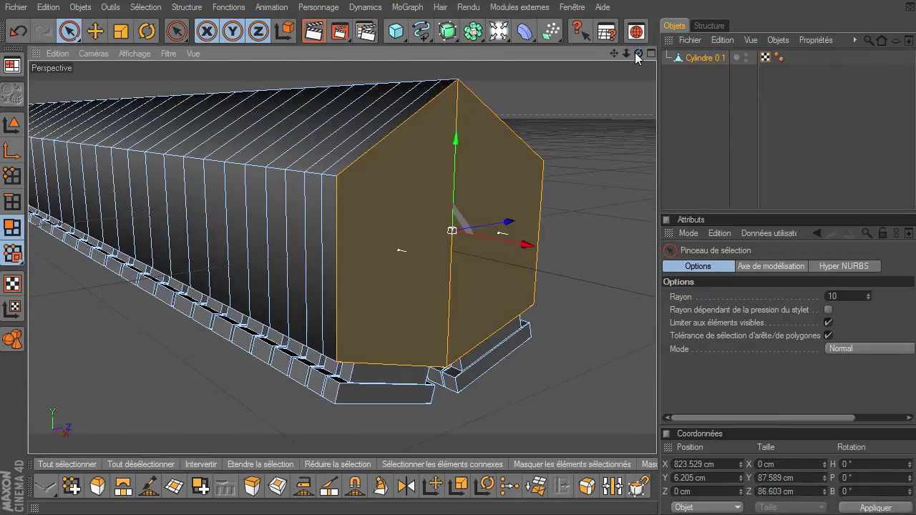
pyautogui.moveTo(627, 54); pyautogui.dragTo(629, 56)
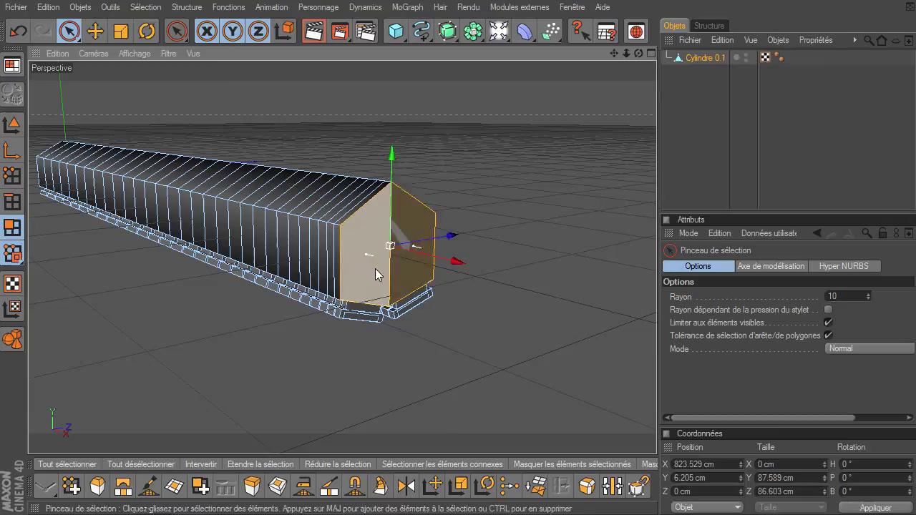
pyautogui.click(97, 486)
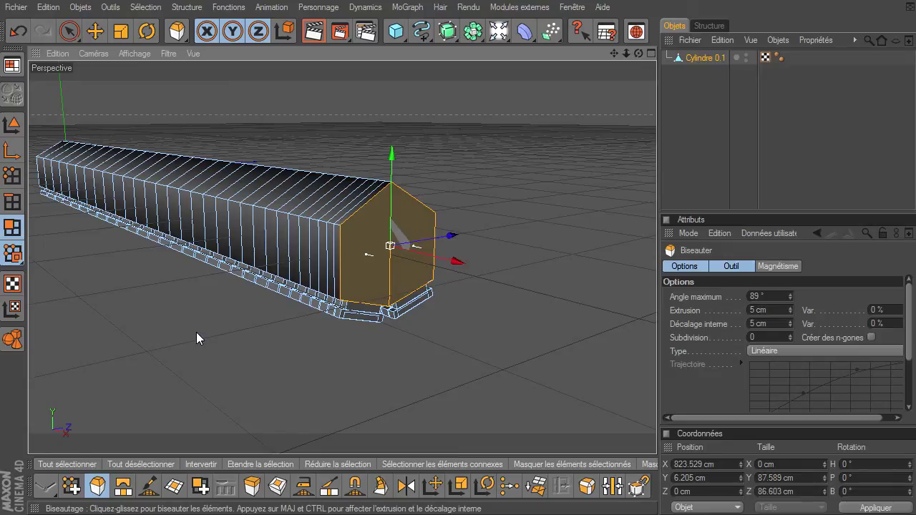
pyautogui.moveTo(197, 332); pyautogui.dragTo(657, 355)
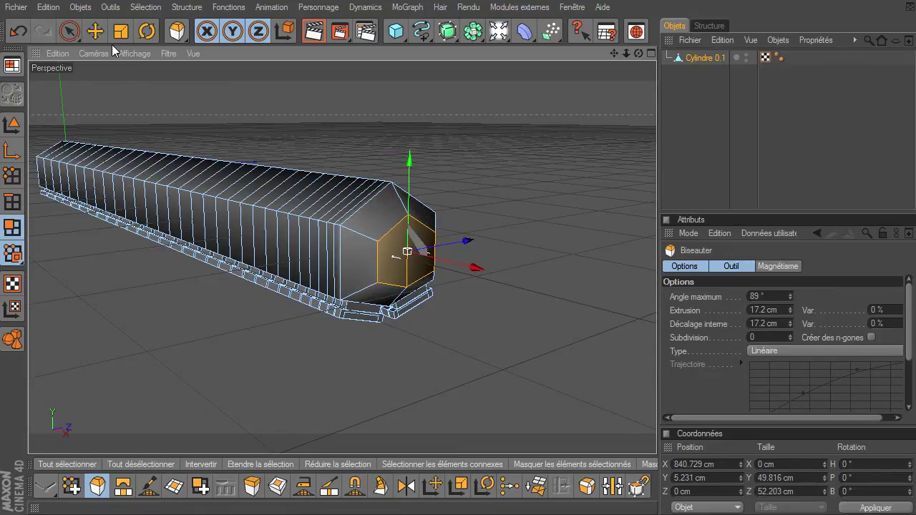
# Step: Move the bevelled end face outward along the X axis to about X 861.9 cm and clear the polygon selection
pyautogui.click(94, 31)
pyautogui.moveTo(482, 271); pyautogui.dragTo(502, 274)
pyautogui.moveTo(638, 53); pyautogui.dragTo(601, 55)
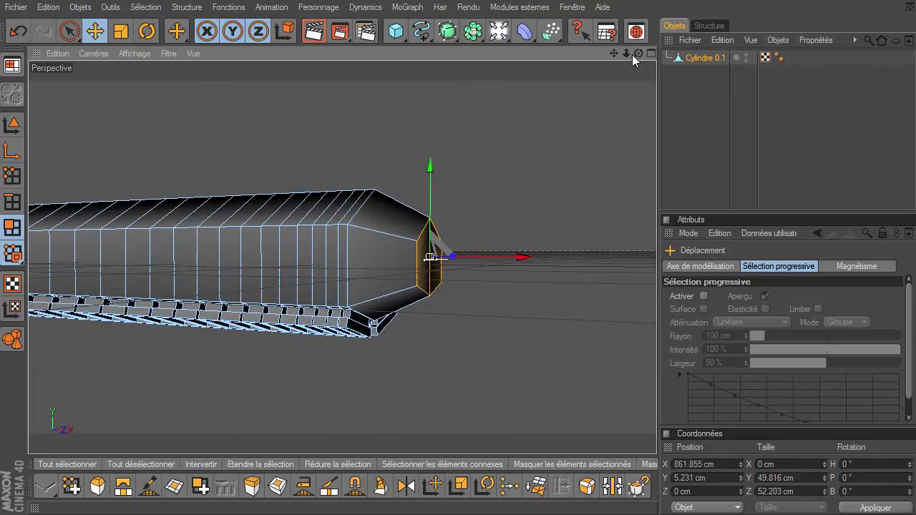
pyautogui.scroll(-3, 636, 373)
pyautogui.moveTo(69, 30); pyautogui.dragTo(89, 46)
pyautogui.click(499, 123)
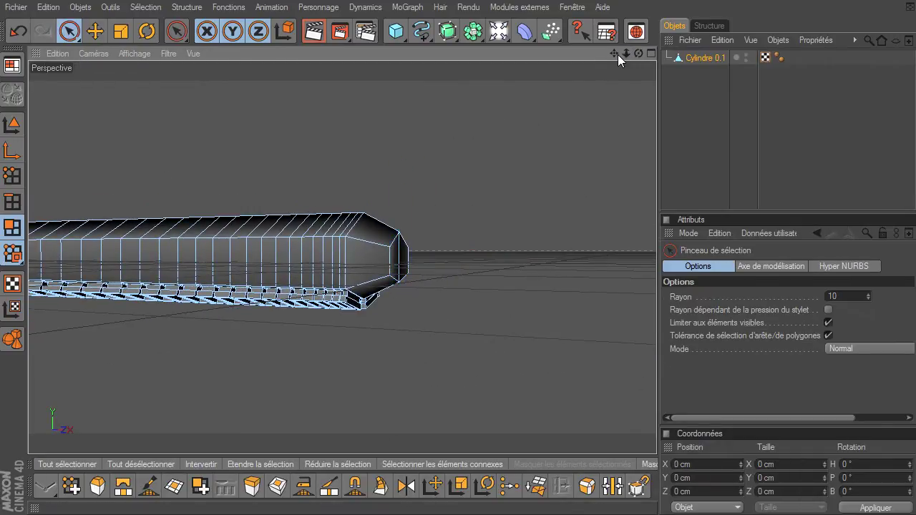
# Step: Add a Hyper NURBS object and make Cylindre 0.1 its child to smooth the mesh
pyautogui.moveTo(614, 53); pyautogui.dragTo(641, 53)
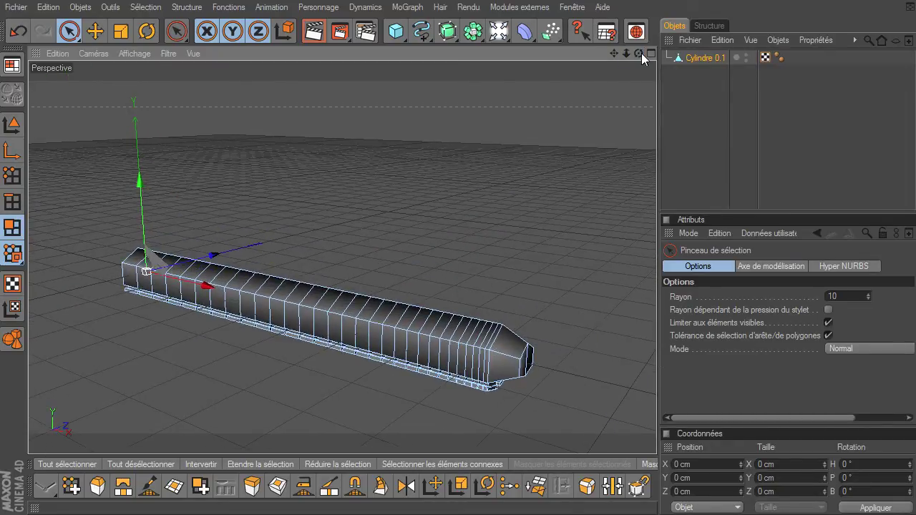
pyautogui.click(447, 31)
pyautogui.click(706, 72)
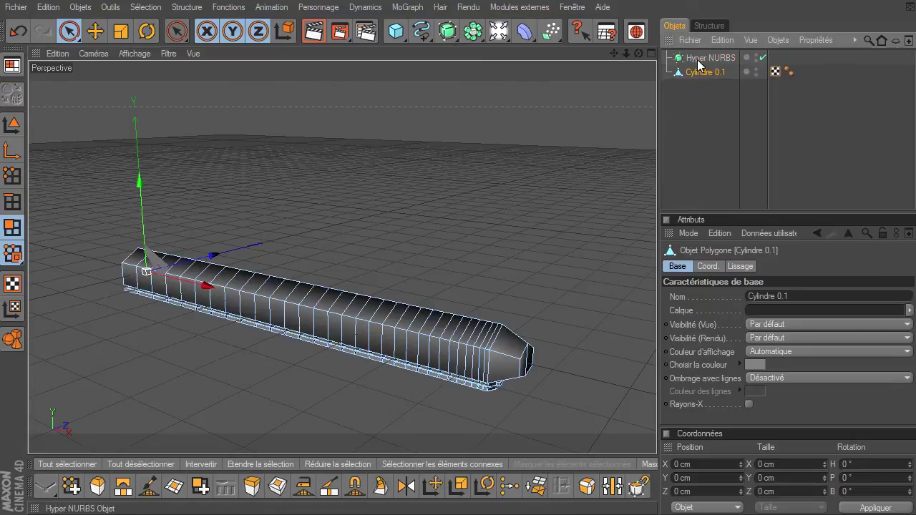
pyautogui.moveTo(711, 69); pyautogui.dragTo(712, 59)
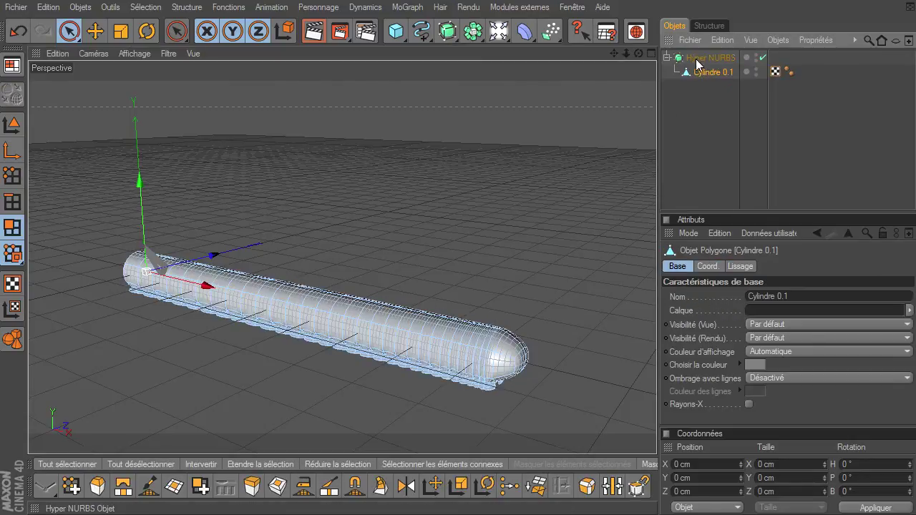
pyautogui.click(698, 127)
pyautogui.moveTo(638, 54); pyautogui.dragTo(657, 354)
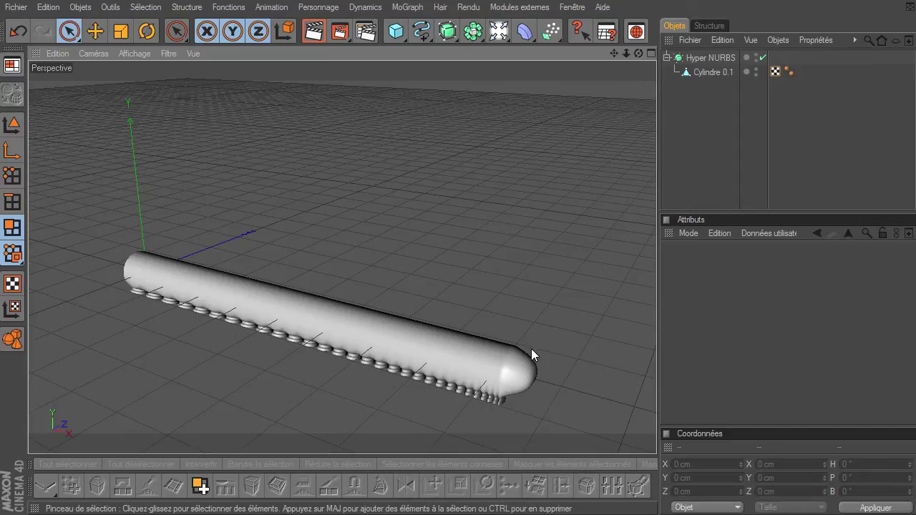
# Step: Add a MoGraph spline wrap (Enveloppe spline) as a child of Cylindre 0.1 and enlarge the area showing its attributes
pyautogui.click(416, 9)
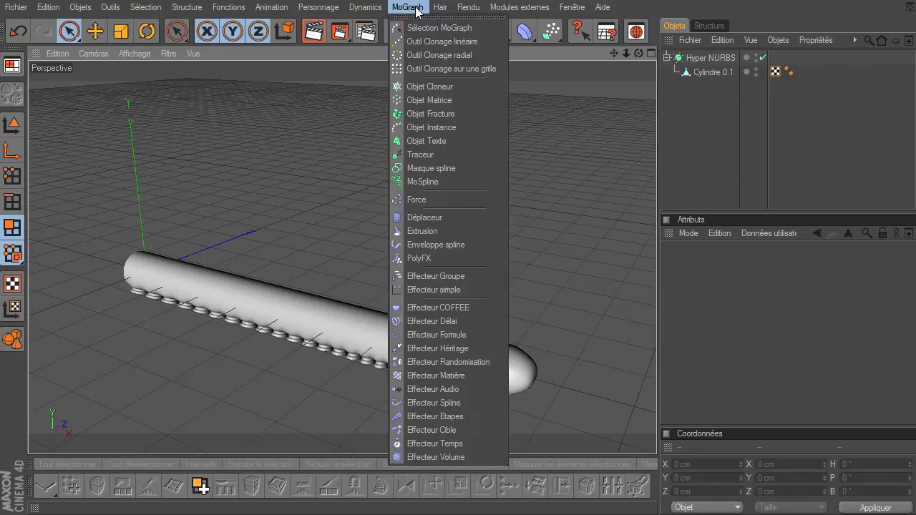
pyautogui.click(440, 245)
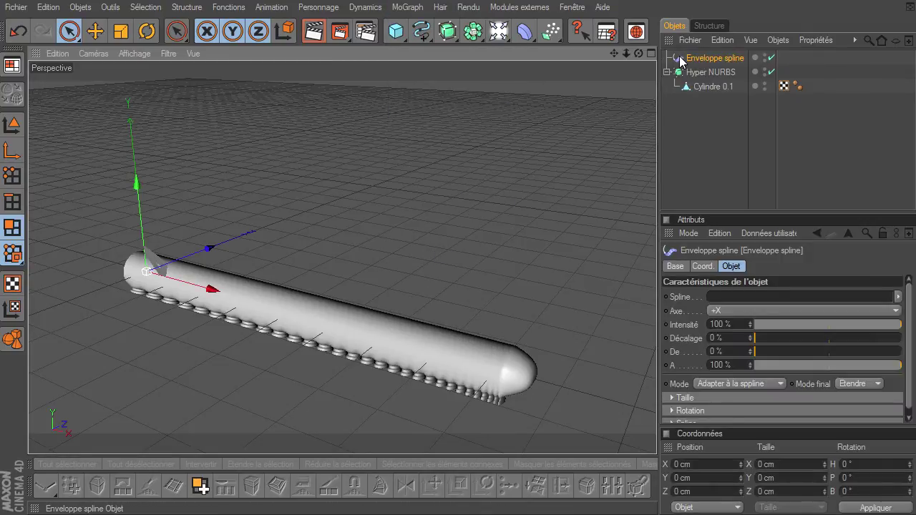
pyautogui.moveTo(693, 62); pyautogui.dragTo(721, 89)
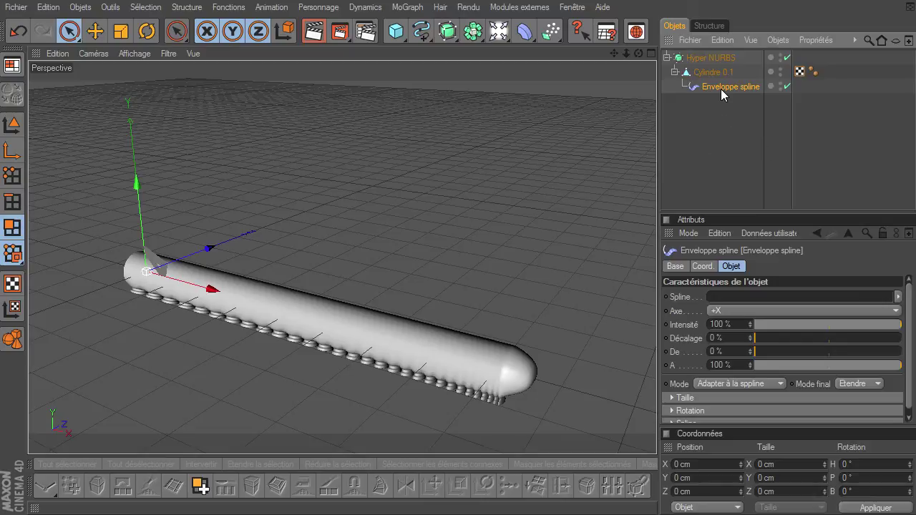
pyautogui.moveTo(741, 213); pyautogui.dragTo(746, 174)
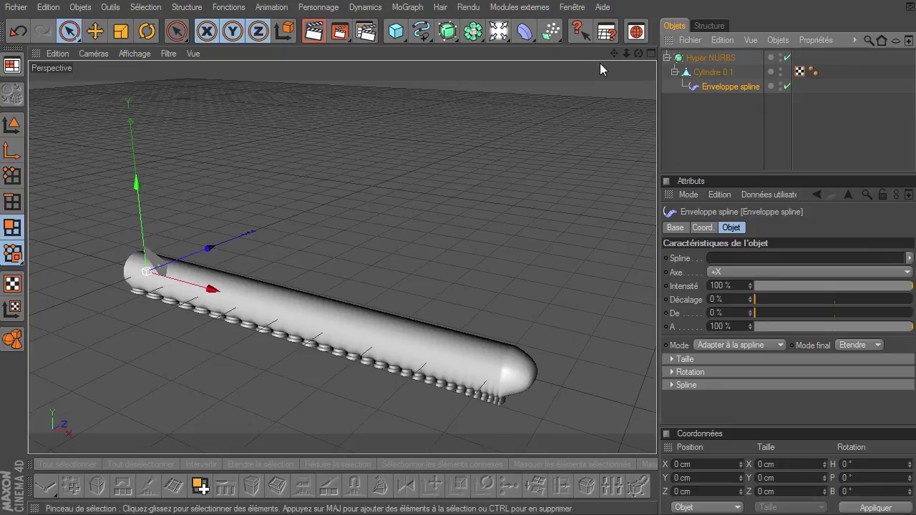
# Step: Draw a wavy eight-point Akima spline along the body in the top view, alternating between about Z 100 and 203 cm, ending near X 895 cm
pyautogui.click(651, 56)
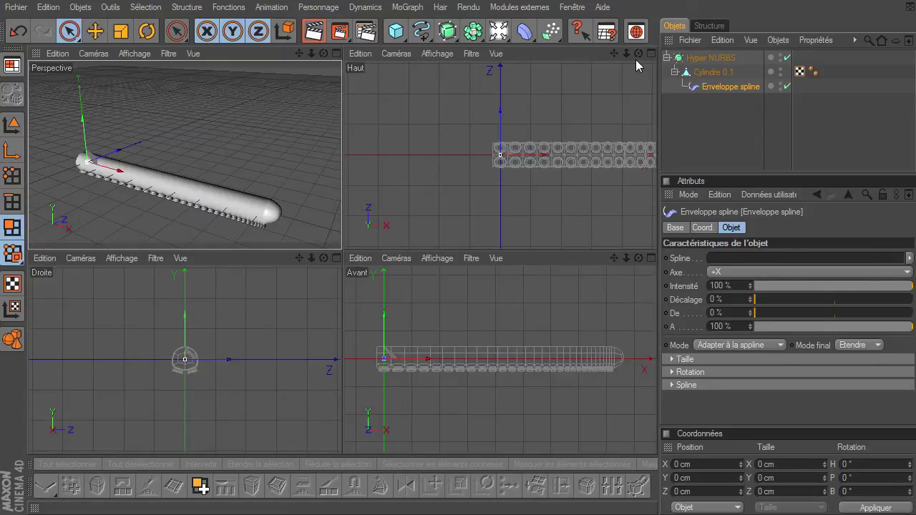
pyautogui.moveTo(615, 53); pyautogui.dragTo(657, 249)
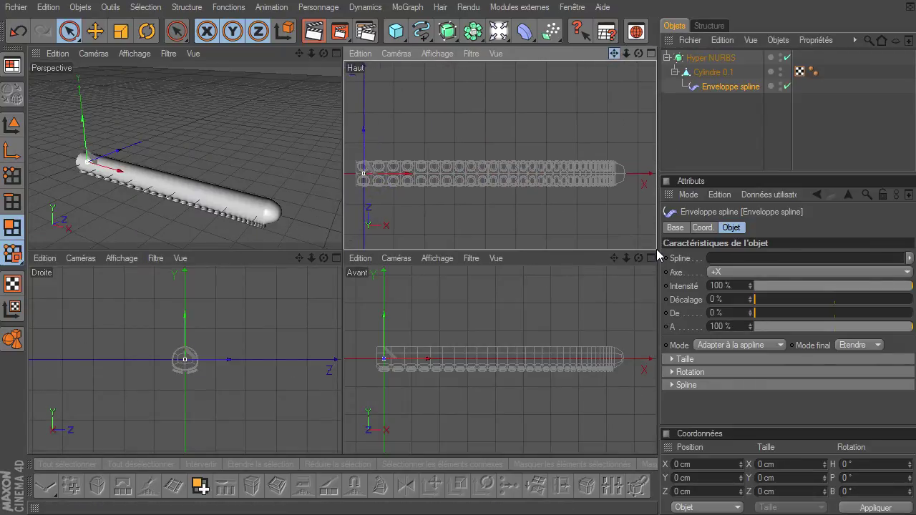
pyautogui.click(651, 53)
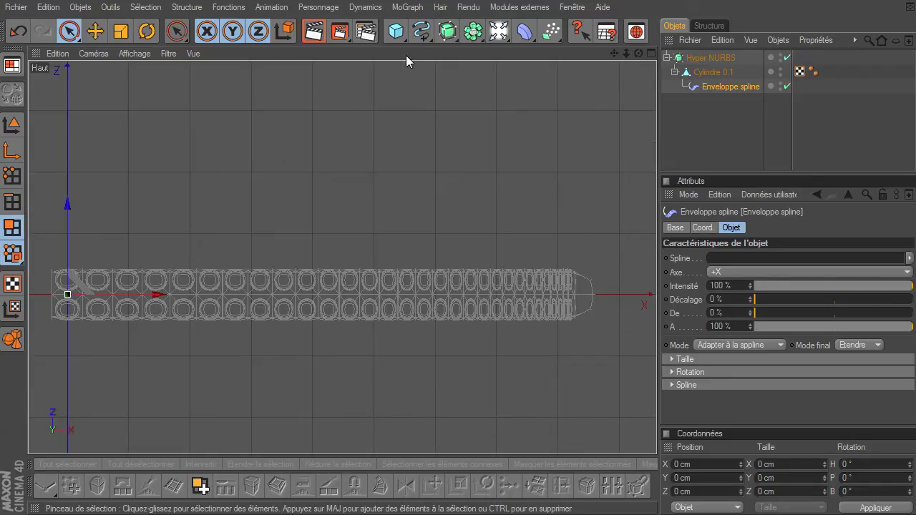
pyautogui.moveTo(422, 31); pyautogui.dragTo(459, 72)
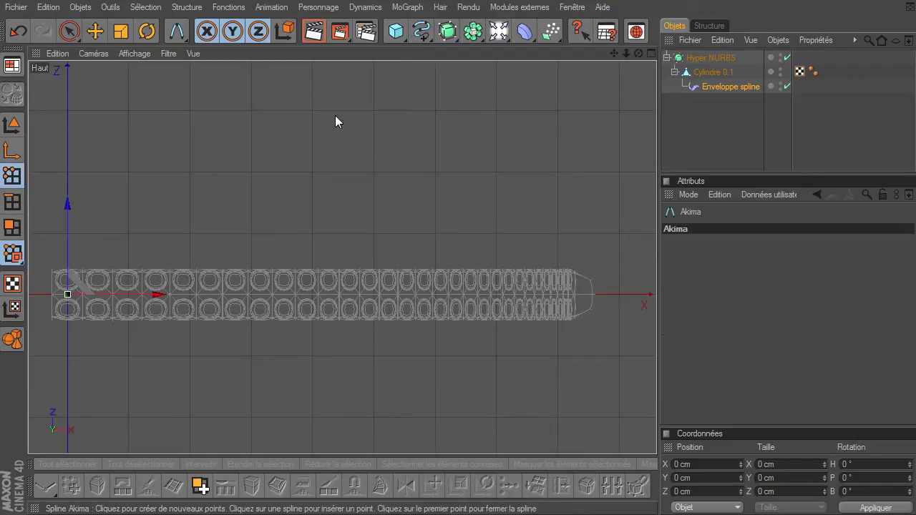
pyautogui.click(51, 231)
pyautogui.click(168, 170)
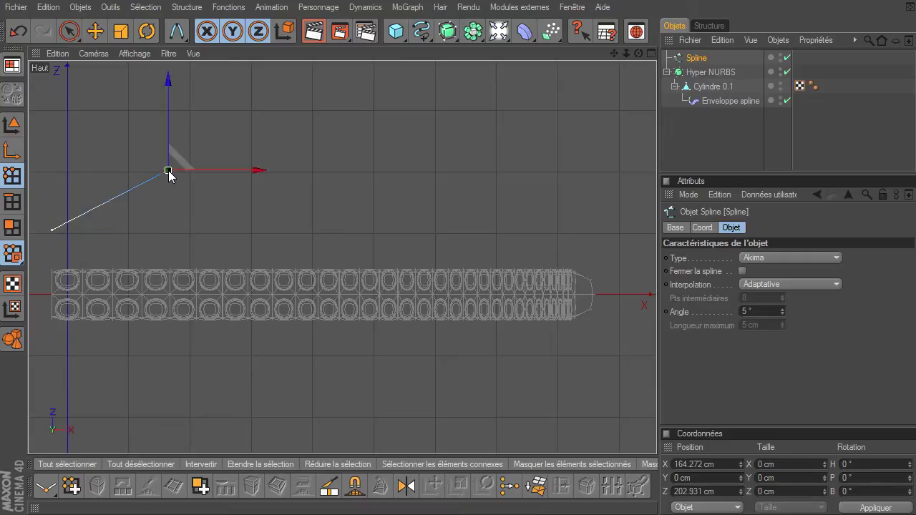
pyautogui.click(261, 234)
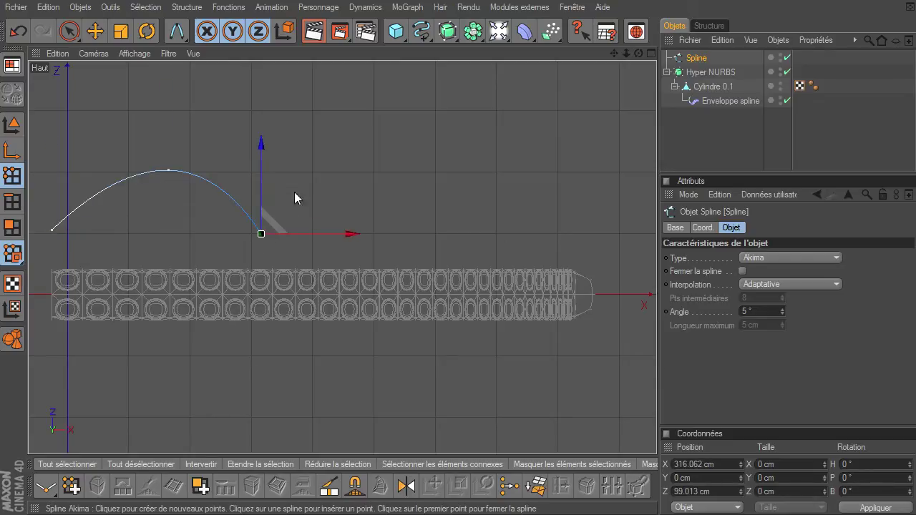
pyautogui.click(339, 172)
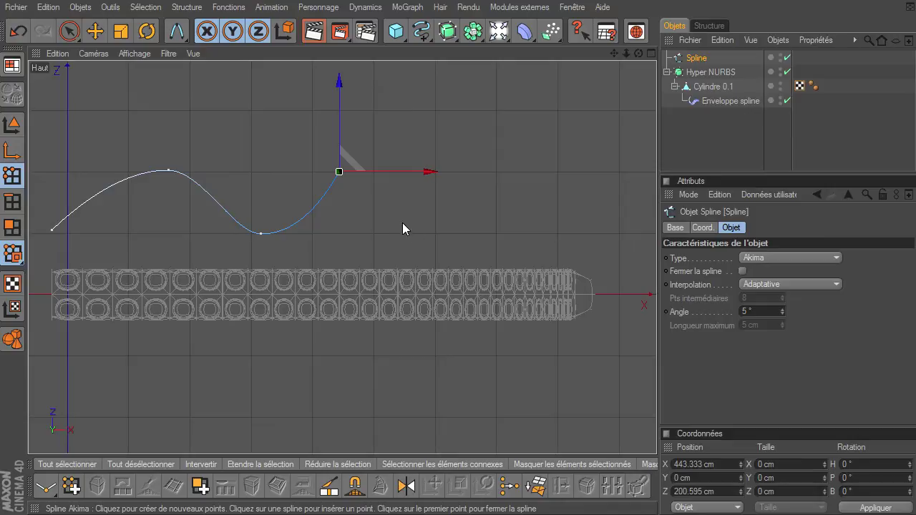
pyautogui.click(419, 232)
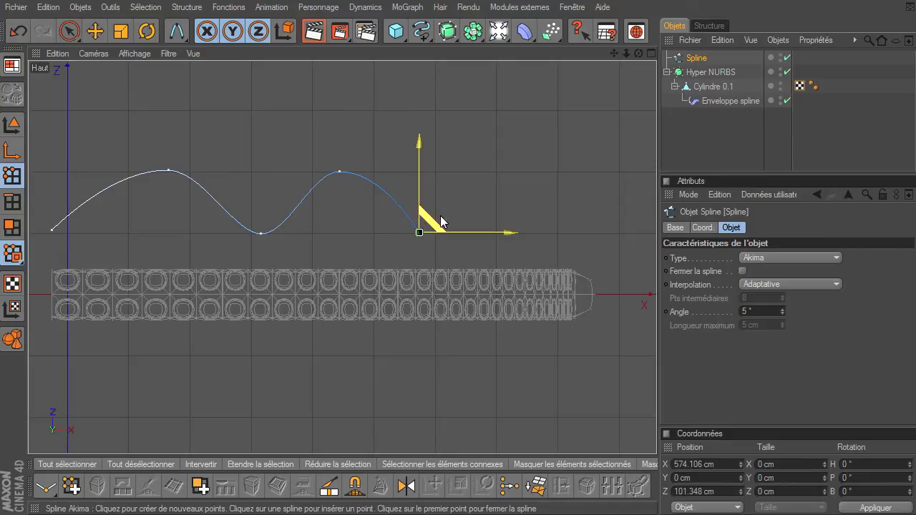
pyautogui.click(496, 173)
pyautogui.click(561, 234)
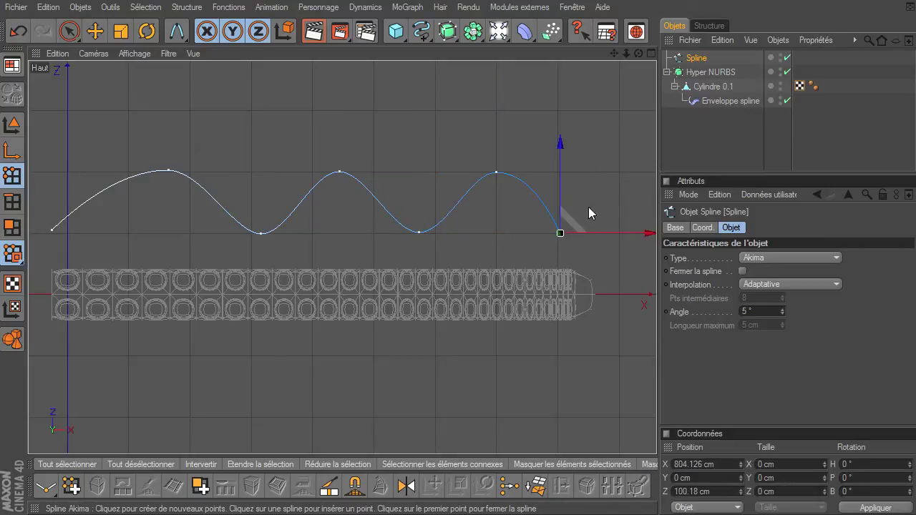
pyautogui.click(616, 170)
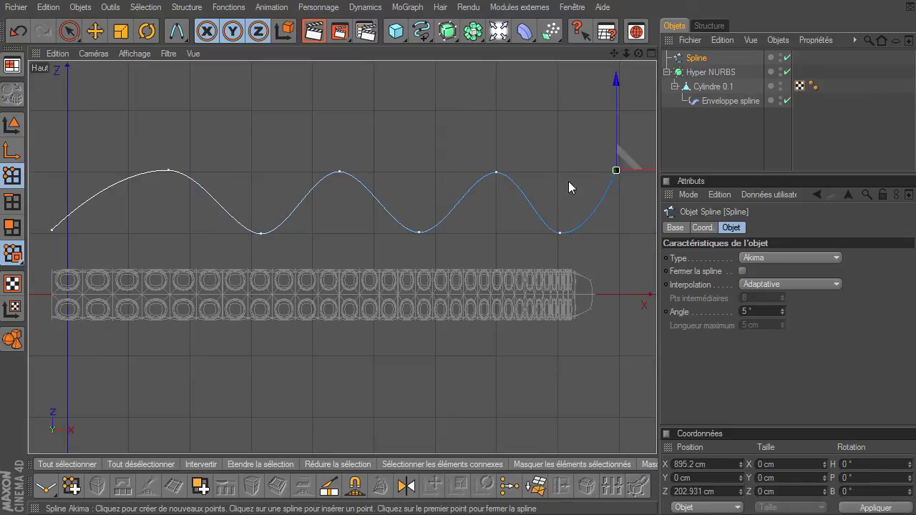
pyautogui.click(74, 32)
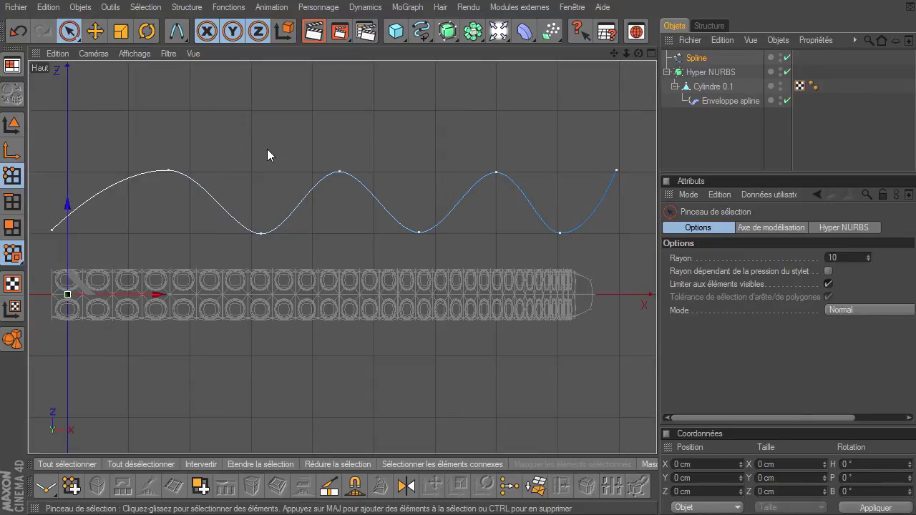
# Step: Assign the wavy spline as the path of the Enveloppe spline deformer and inspect the deformed body in perspective
pyautogui.click(652, 55)
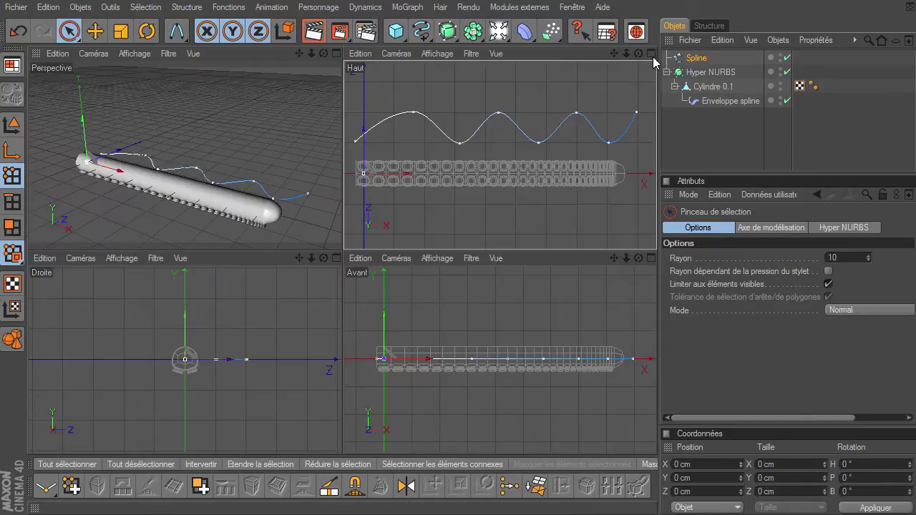
pyautogui.click(337, 54)
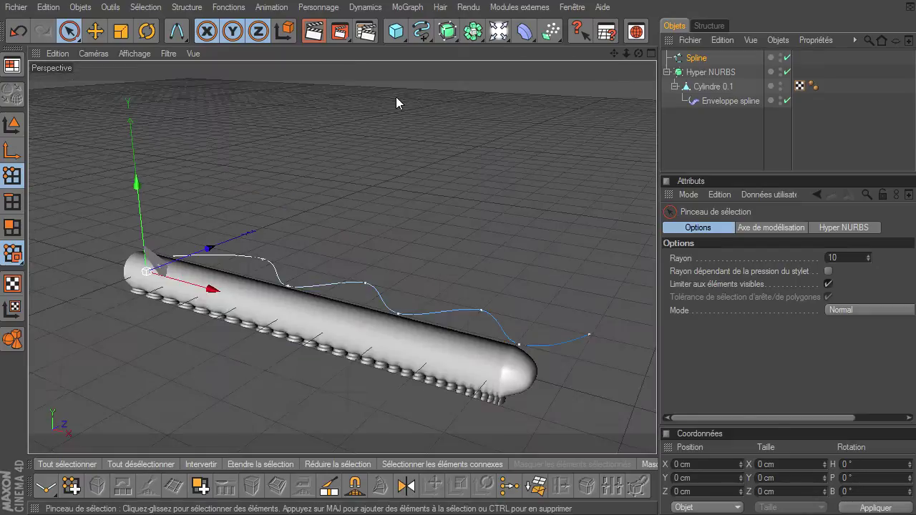
pyautogui.click(716, 101)
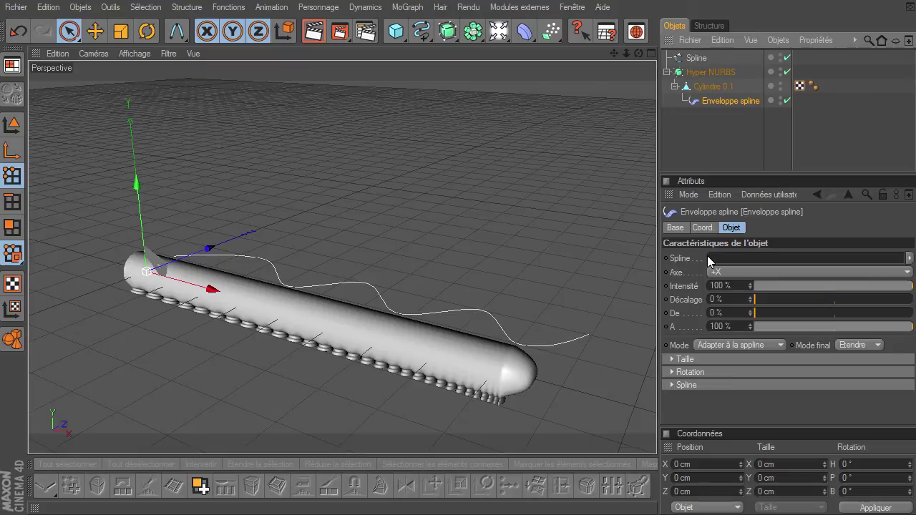
pyautogui.moveTo(692, 59); pyautogui.dragTo(761, 256)
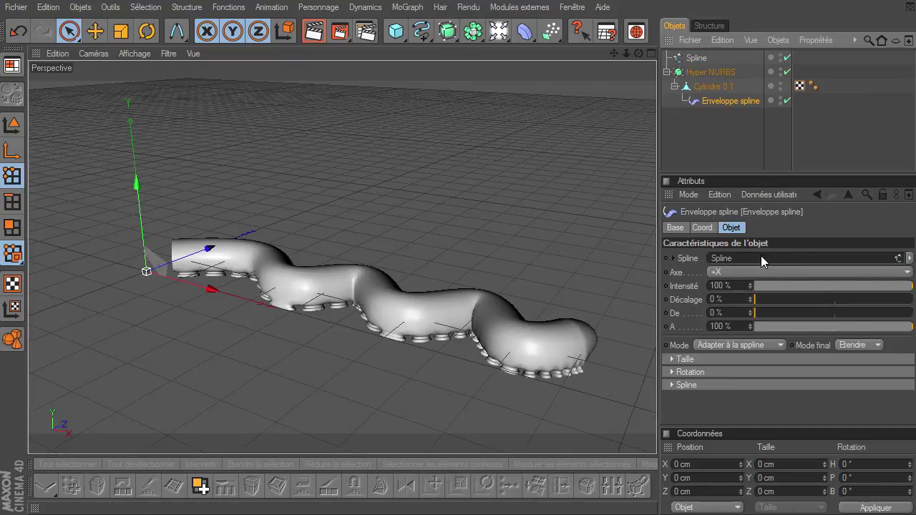
pyautogui.moveTo(638, 55)
pyautogui.mouseDown()
pyautogui.moveTo(657, 354)
pyautogui.moveTo(634, 70)
pyautogui.mouseUp()
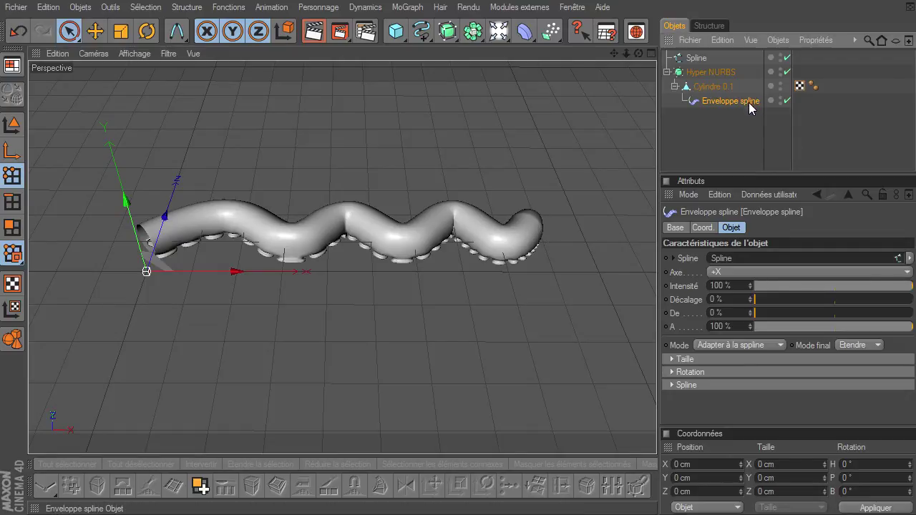
# Step: Taper the body toward its tip by lowering the end point of the spline wrap's Taille curve almost to zero
pyautogui.moveTo(750, 180); pyautogui.dragTo(754, 135)
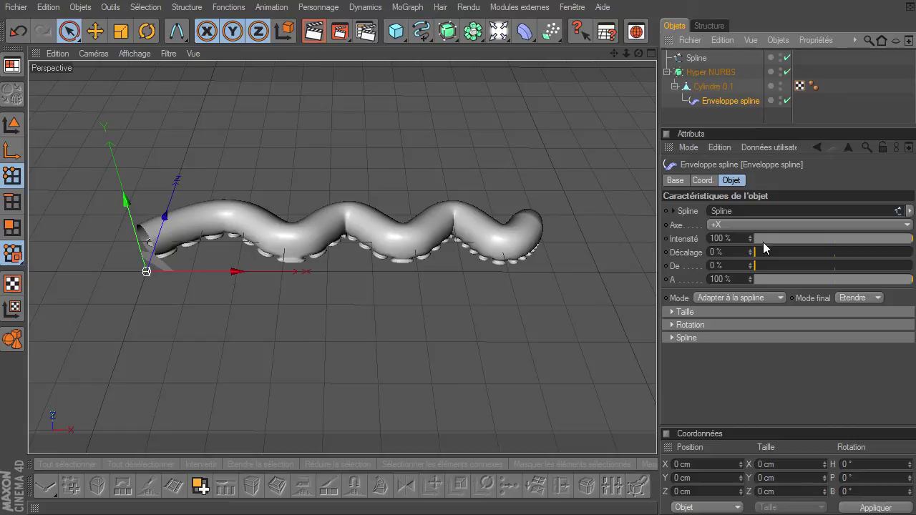
pyautogui.click(672, 313)
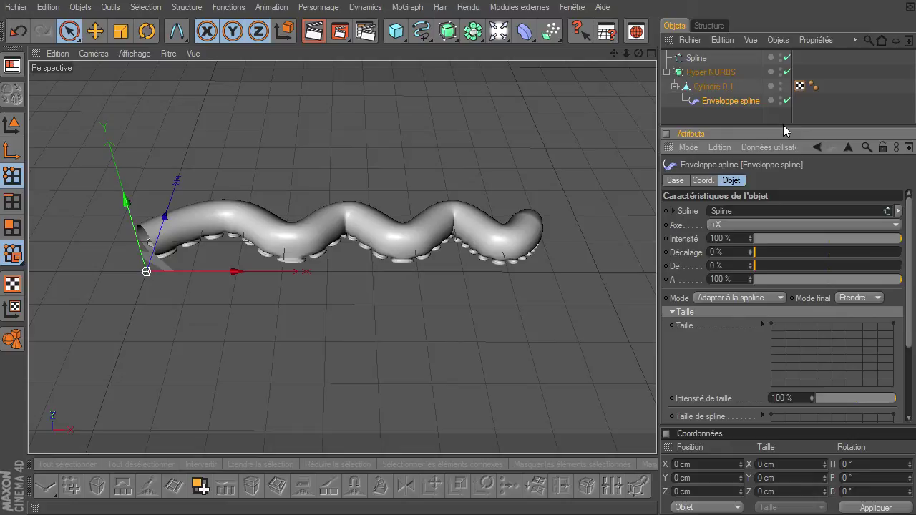
pyautogui.moveTo(783, 125); pyautogui.dragTo(783, 116)
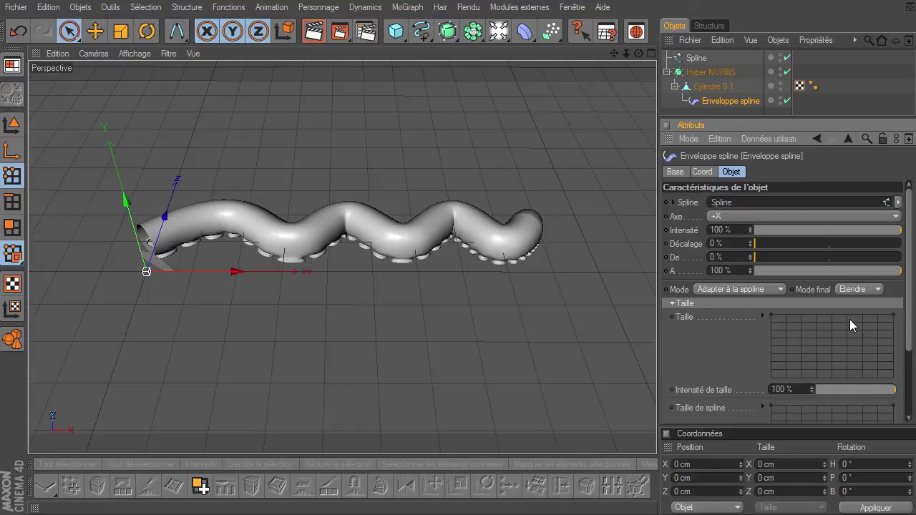
pyautogui.moveTo(771, 315)
pyautogui.mouseDown()
pyautogui.moveTo(771, 358)
pyautogui.moveTo(771, 315)
pyautogui.mouseUp()
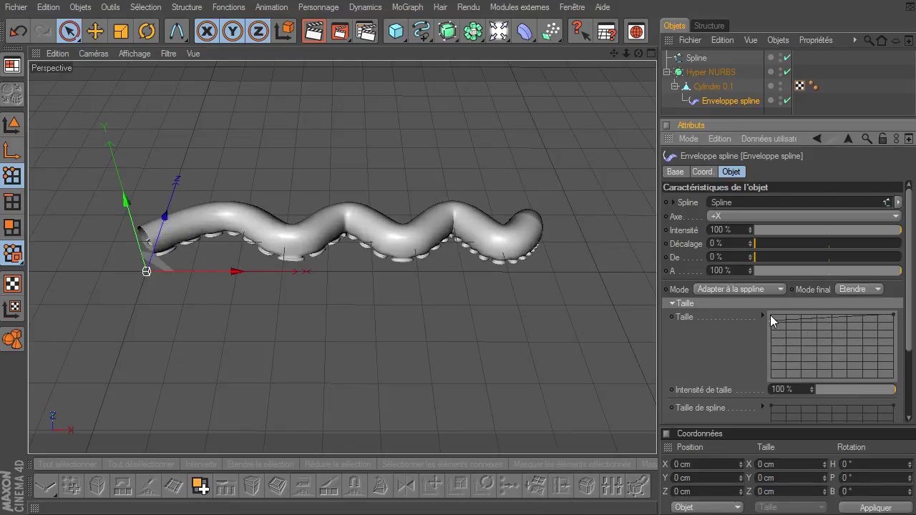
pyautogui.moveTo(894, 319); pyautogui.dragTo(915, 377)
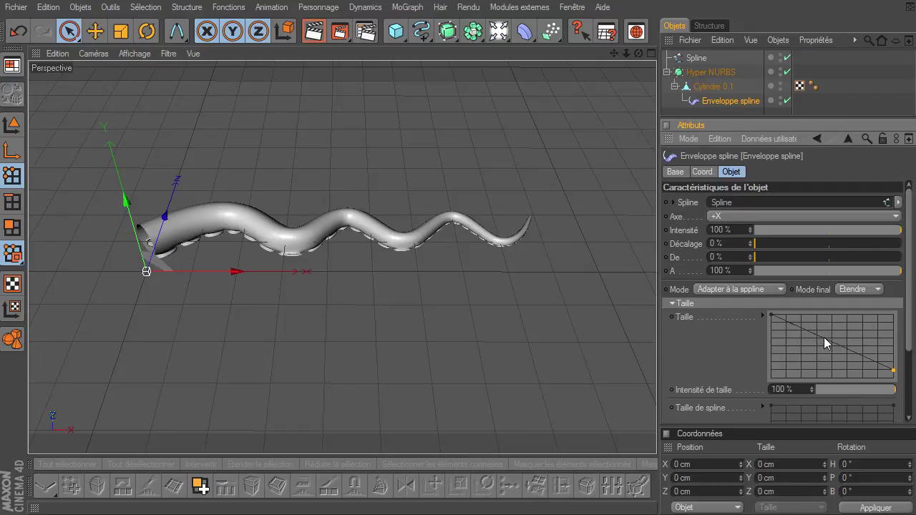
pyautogui.keyDown('ctrl'); pyautogui.moveTo(824, 338); pyautogui.dragTo(848, 294); pyautogui.keyUp('ctrl')
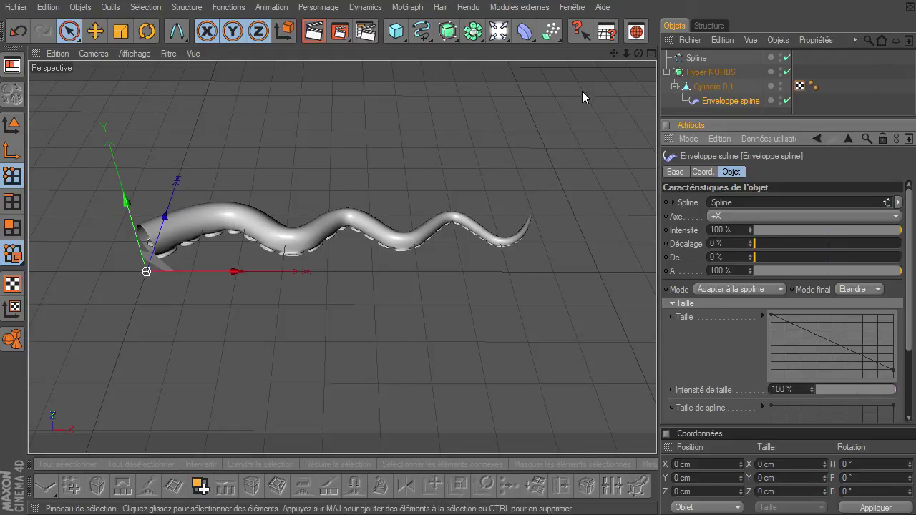
pyautogui.moveTo(637, 54); pyautogui.dragTo(656, 354)
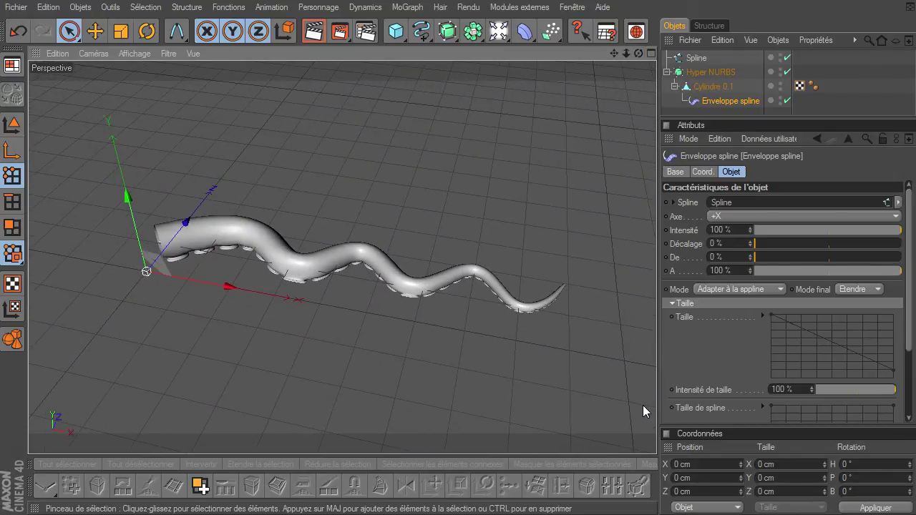
pyautogui.click(673, 303)
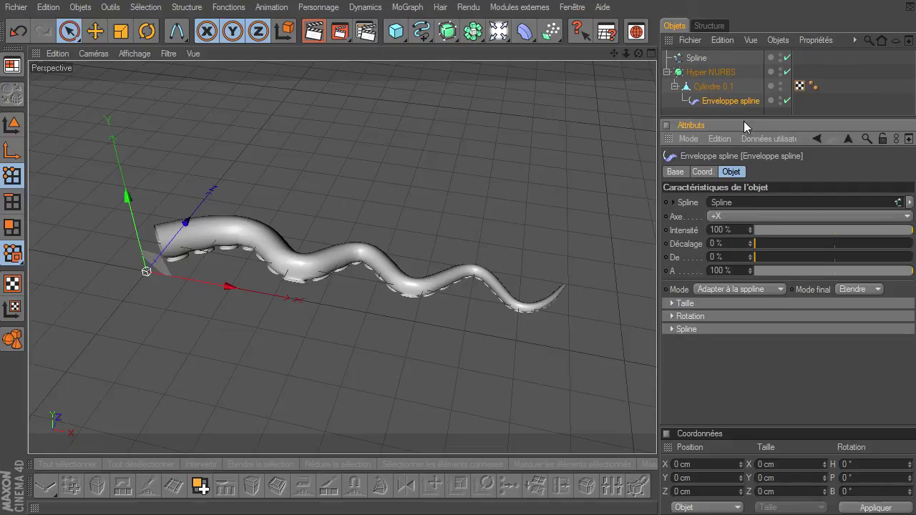
pyautogui.moveTo(744, 119); pyautogui.dragTo(743, 190)
# Step: Clear the object selection, hide the grid in the perspective view and inspect the suckers along the tentacle
pyautogui.moveTo(640, 53); pyautogui.dragTo(573, 55)
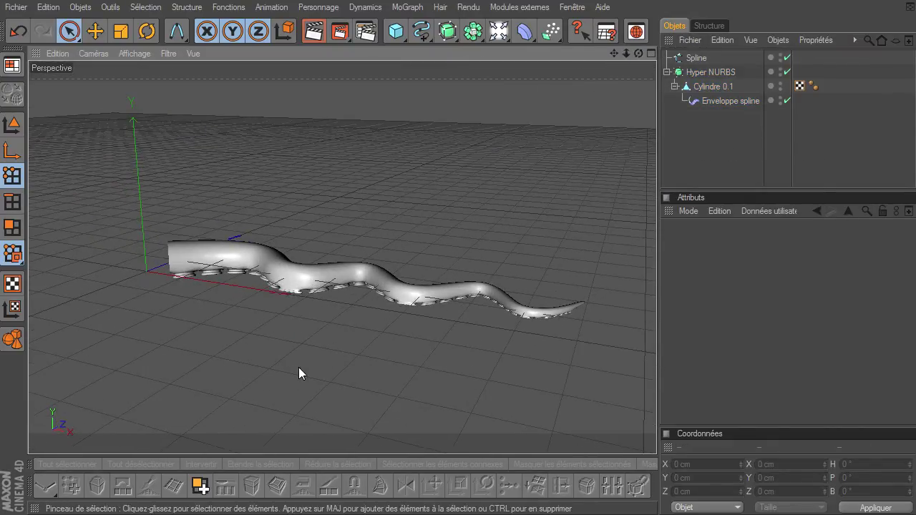
pyautogui.click(169, 53)
pyautogui.click(180, 277)
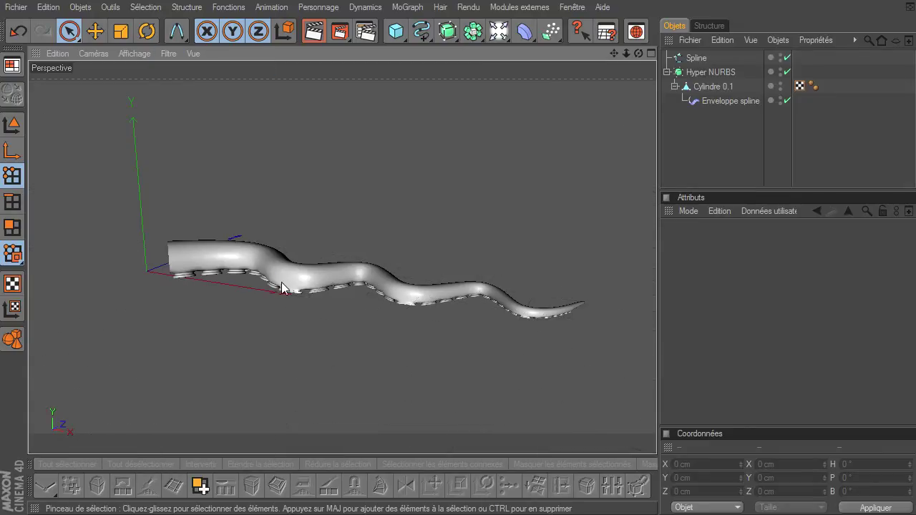
pyautogui.moveTo(639, 53); pyautogui.dragTo(327, 273)
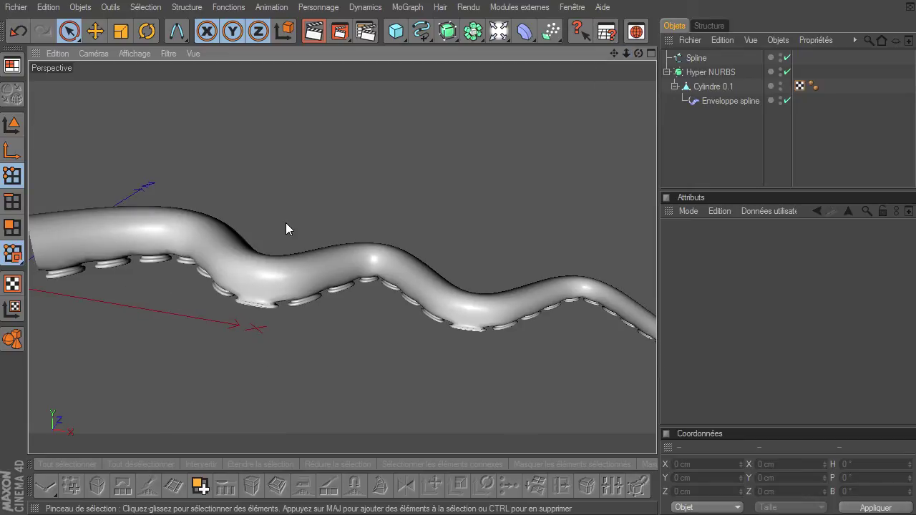
pyautogui.moveTo(639, 53)
pyautogui.mouseDown()
pyautogui.moveTo(657, 383)
pyautogui.moveTo(656, 354)
pyautogui.moveTo(338, 238)
pyautogui.mouseUp()
# Step: Try raising the spline's third point along Y to about 309.4 cm, and undo the move
pyautogui.click(696, 58)
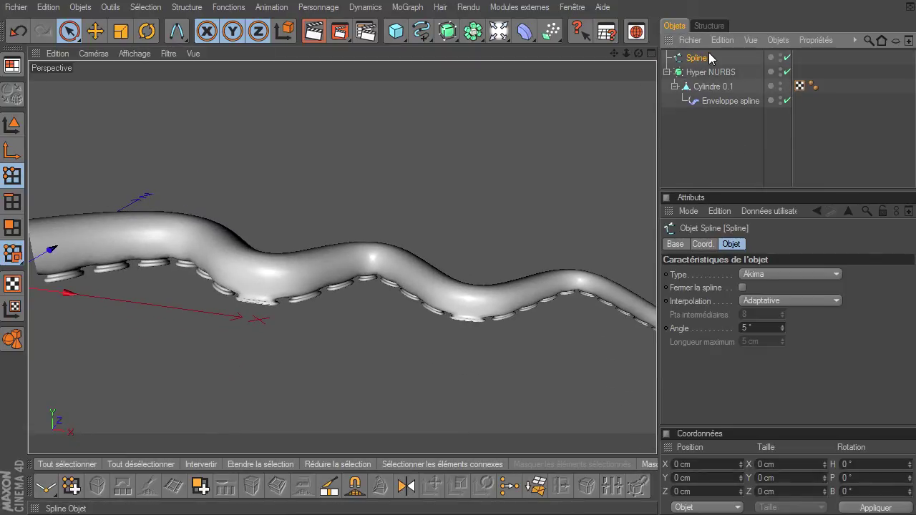
pyautogui.moveTo(626, 53); pyautogui.dragTo(640, 355)
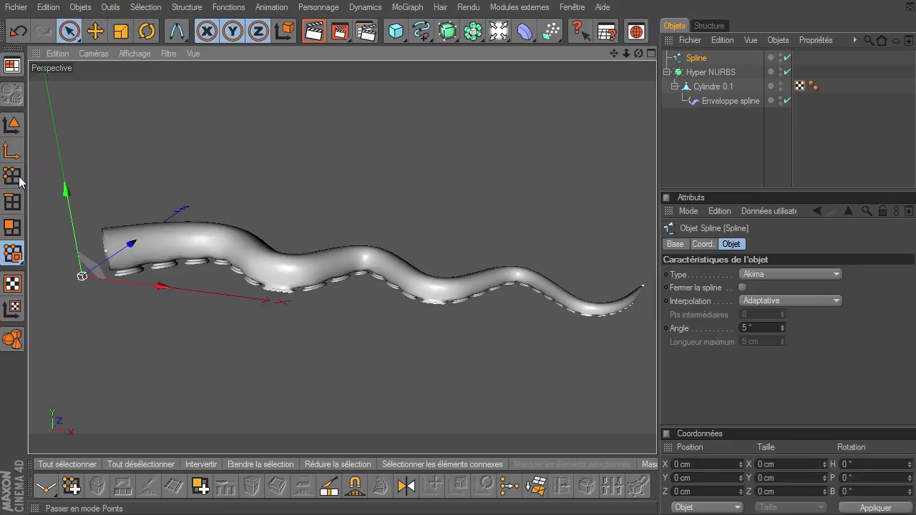
pyautogui.click(282, 268)
pyautogui.moveTo(280, 191); pyautogui.dragTo(656, 355)
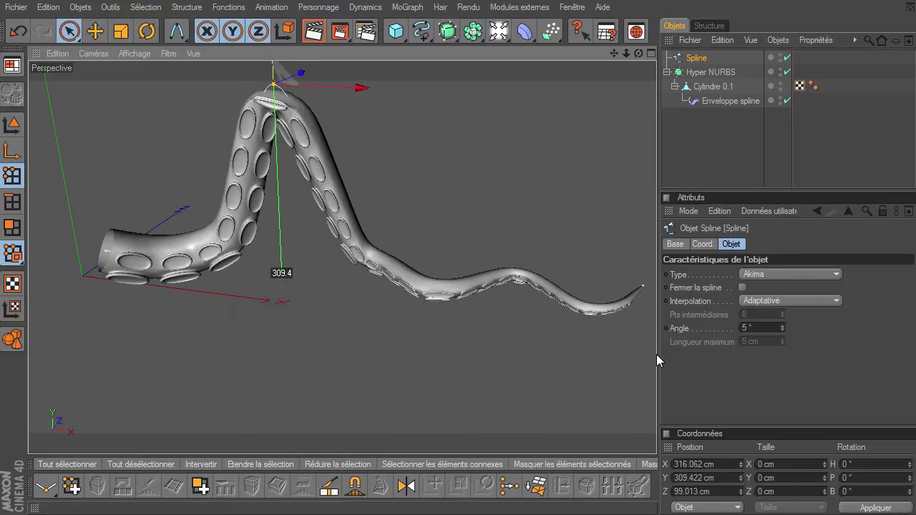
pyautogui.hotkey('ctrl', 'a')
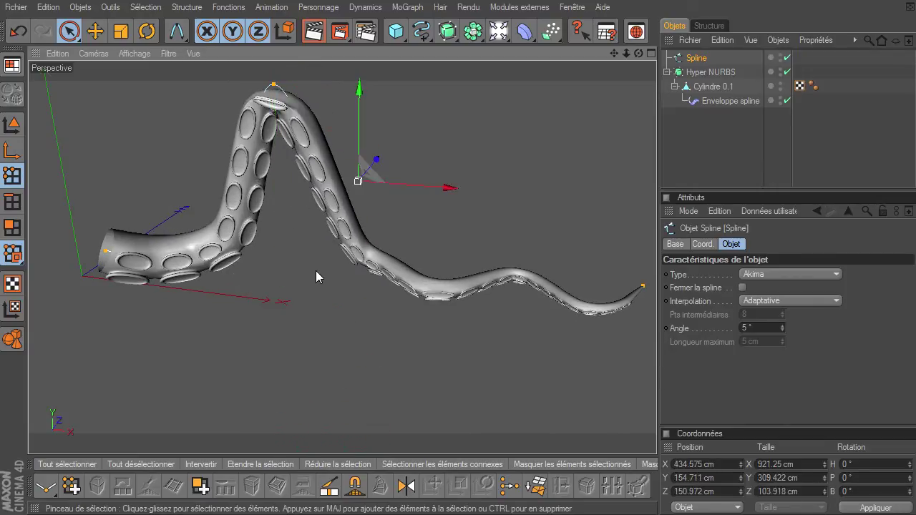
pyautogui.hotkey('ctrl', 'z')
pyautogui.hotkey('ctrl', 'z')
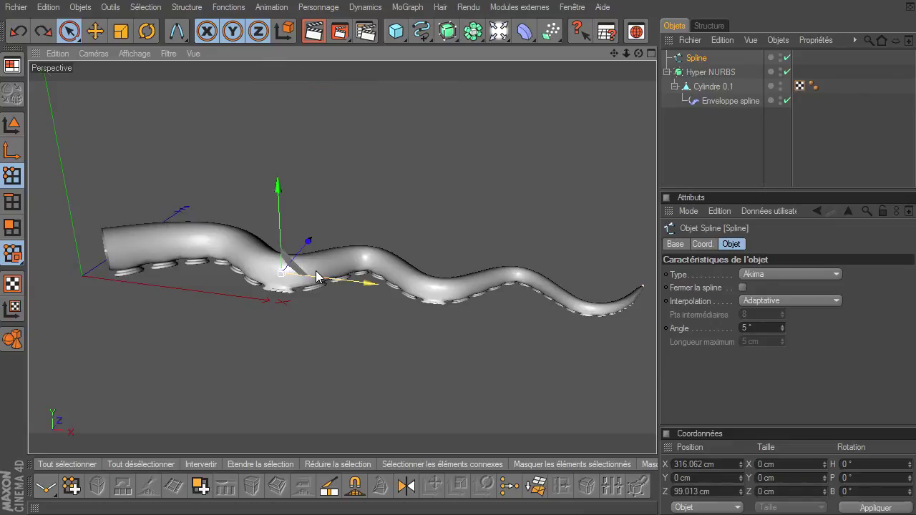
# Step: Set the Enveloppe spline deformer's mode to Préserver la longueur
pyautogui.click(717, 101)
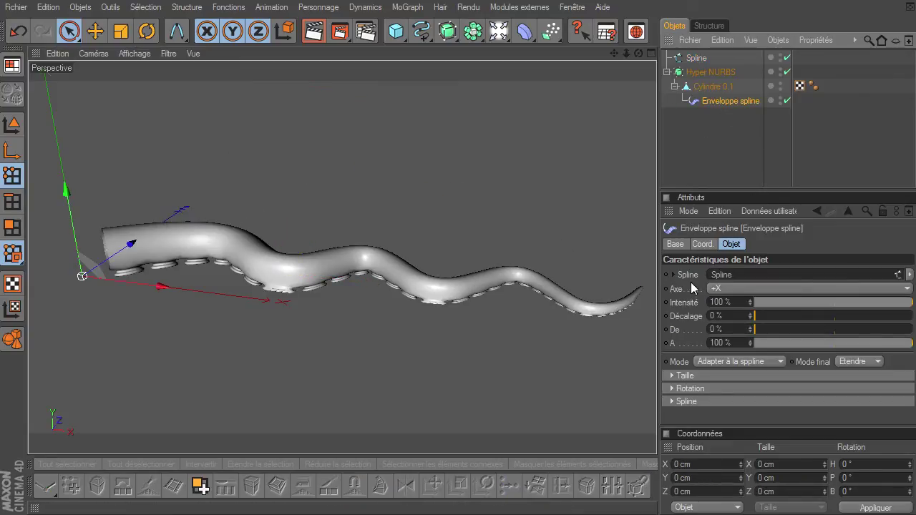
pyautogui.click(782, 361)
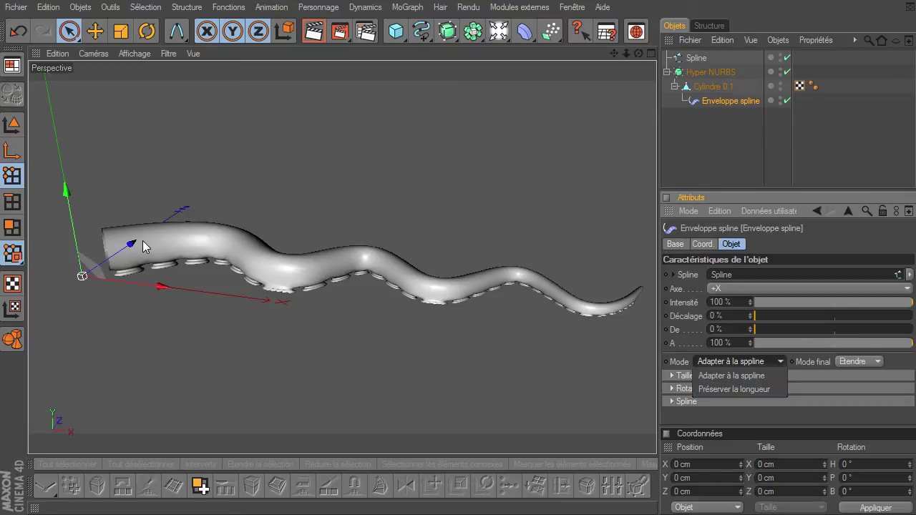
pyautogui.click(757, 390)
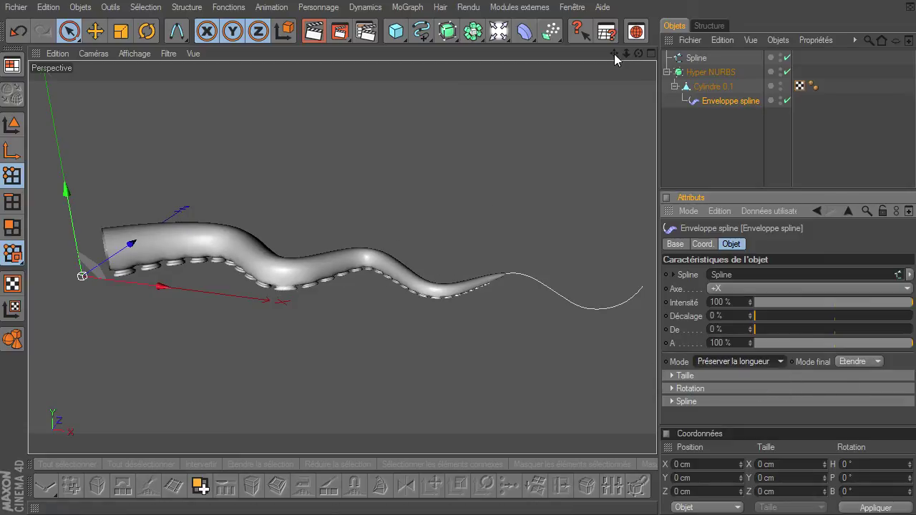
# Step: Try displacing the spline's third point along Y and X, returning it to its original position
pyautogui.moveTo(637, 55); pyautogui.dragTo(466, 250)
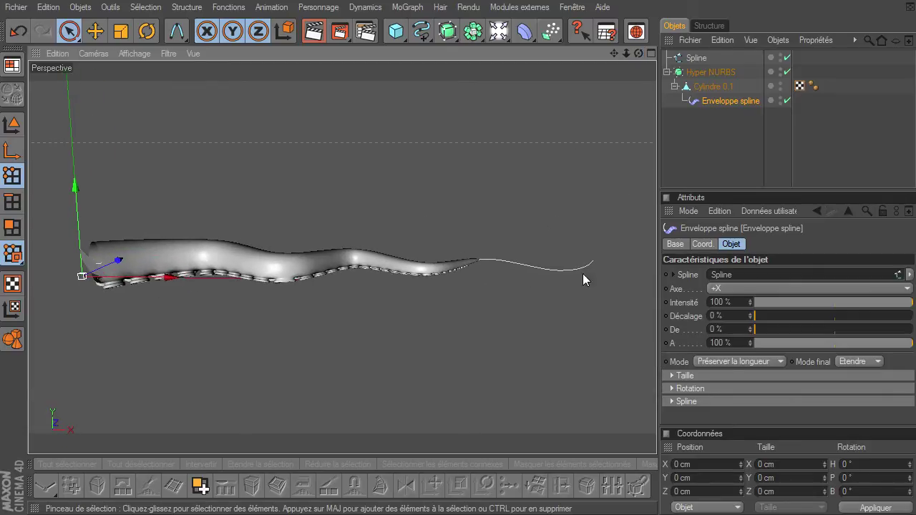
pyautogui.moveTo(638, 55); pyautogui.dragTo(656, 355)
pyautogui.click(694, 58)
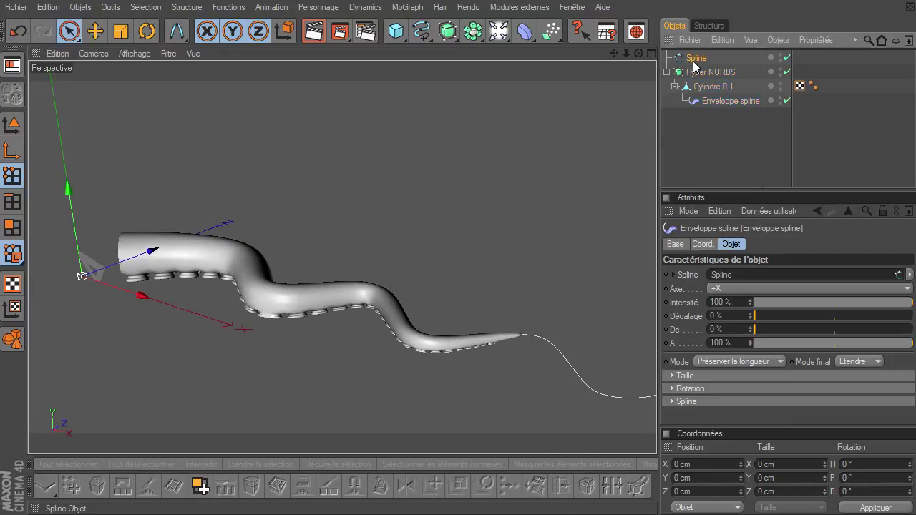
pyautogui.moveTo(270, 241); pyautogui.dragTo(270, 129)
pyautogui.moveTo(258, 94); pyautogui.dragTo(264, 219)
pyautogui.moveTo(657, 354); pyautogui.dragTo(542, 377)
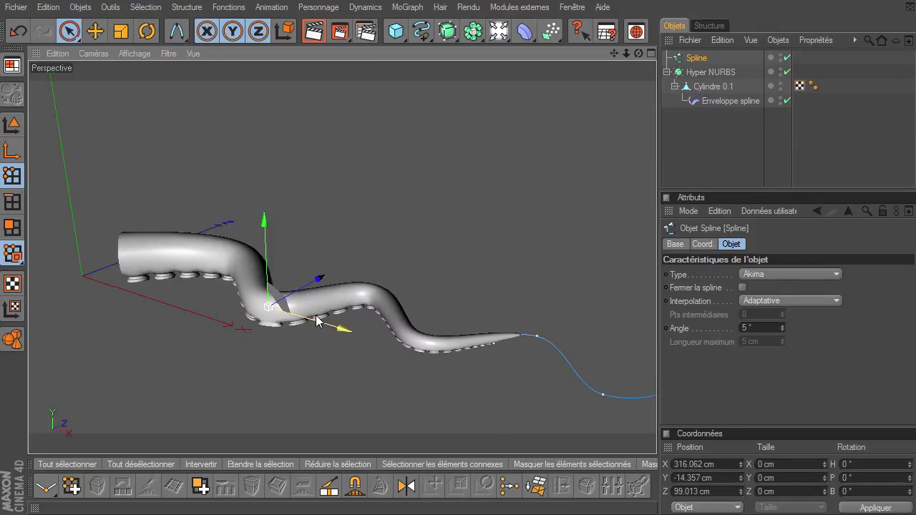
# Step: Try moving the spline's third point along Z to about 344.8 cm, and undo the move
pyautogui.moveTo(638, 54); pyautogui.dragTo(194, 206)
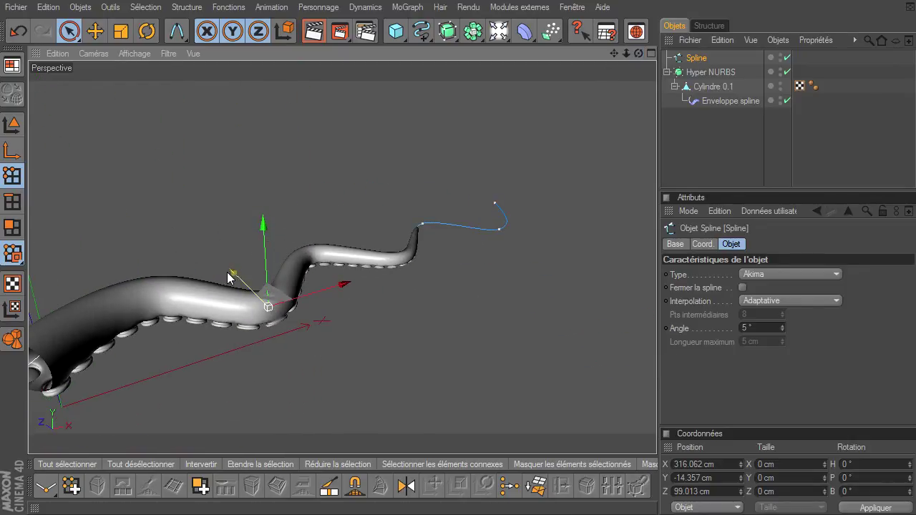
pyautogui.moveTo(654, 354)
pyautogui.mouseDown()
pyautogui.moveTo(668, 355)
pyautogui.moveTo(642, 355)
pyautogui.moveTo(655, 354)
pyautogui.mouseUp()
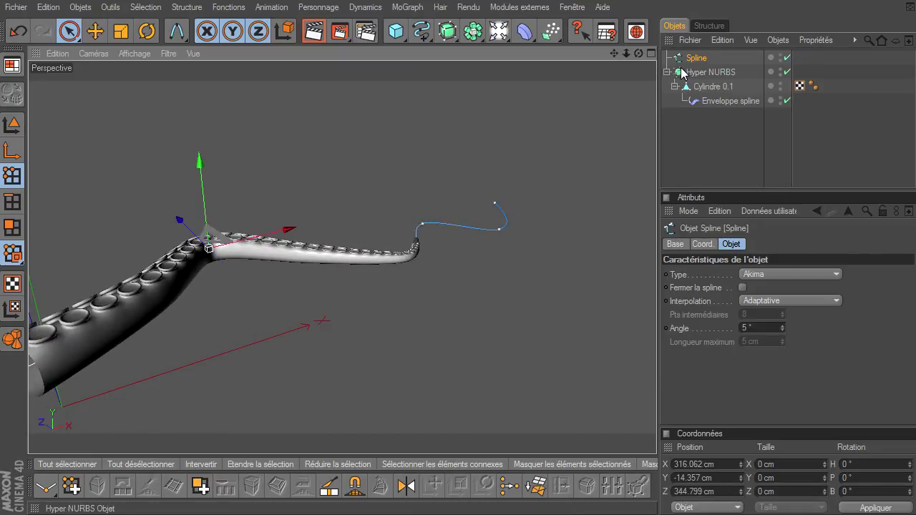
pyautogui.moveTo(615, 53); pyautogui.dragTo(599, 68)
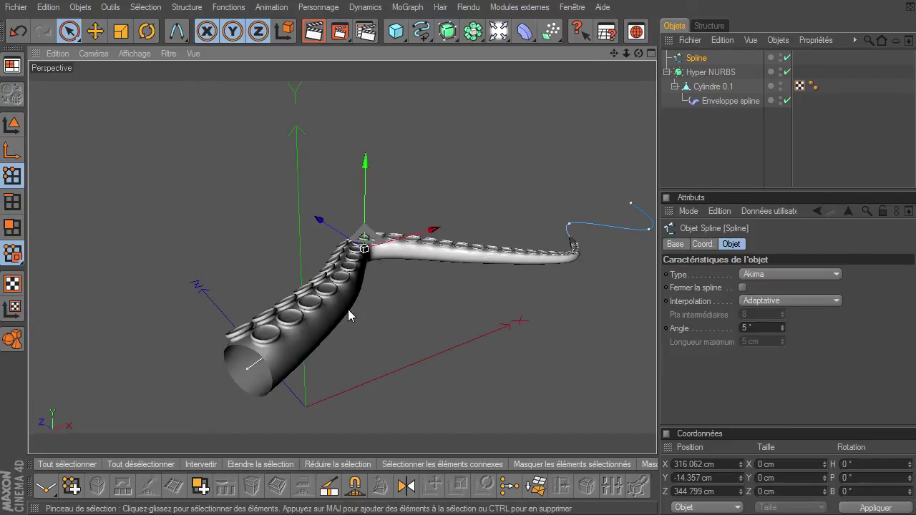
pyautogui.hotkey('ctrl', 'z')
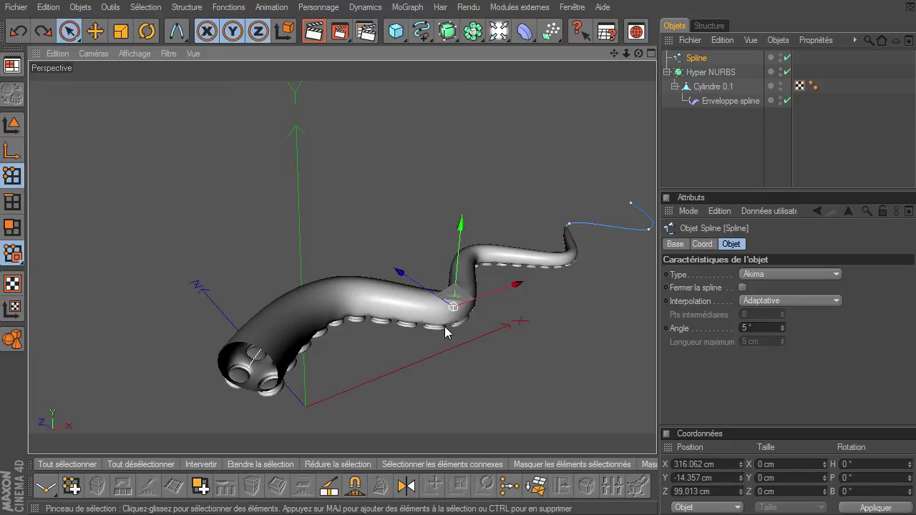
# Step: Duplicate the wavy spline and rename the copy as direction
pyautogui.click(687, 159)
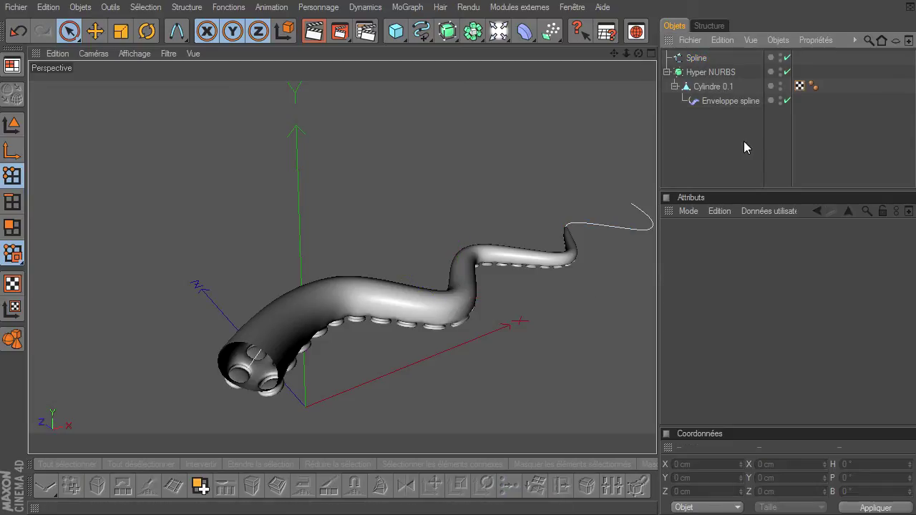
pyautogui.click(759, 102)
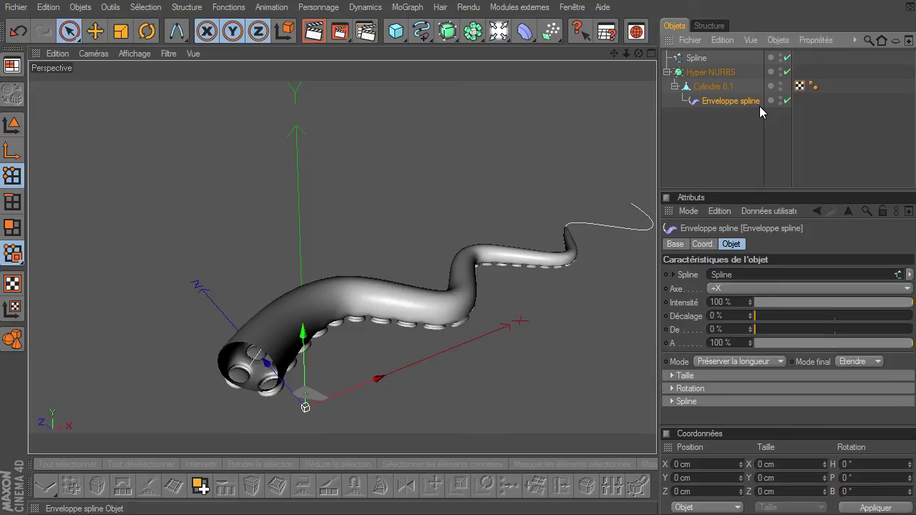
pyautogui.click(698, 58)
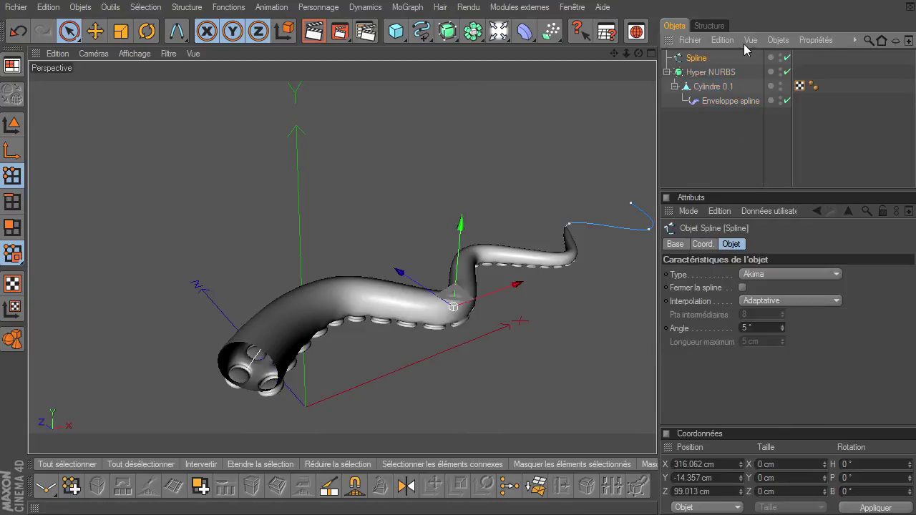
pyautogui.moveTo(620, 56); pyautogui.dragTo(714, 71)
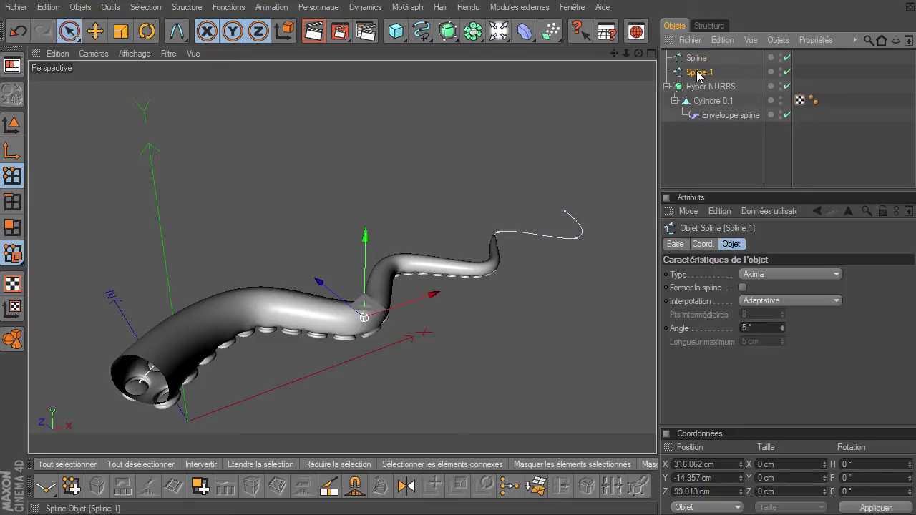
pyautogui.doubleClick(698, 74)
pyautogui.write('ra')
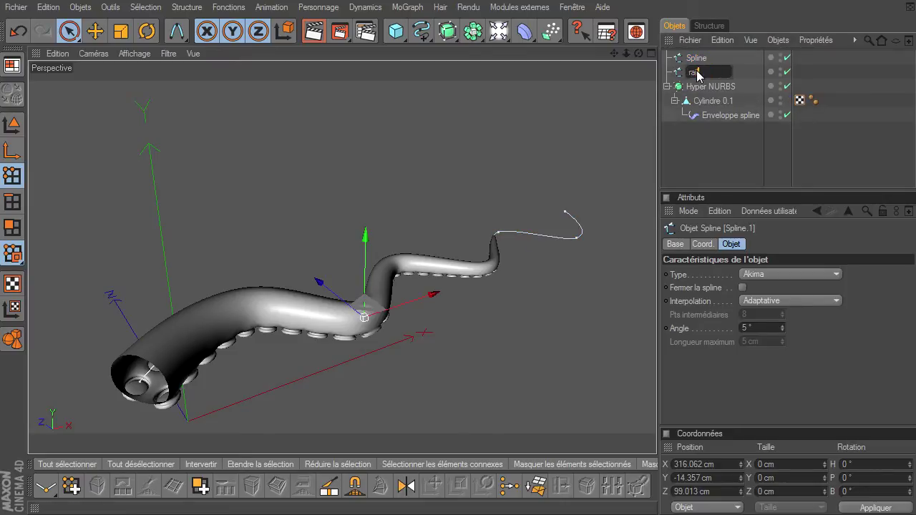
pyautogui.press('BackSpace')
pyautogui.press('BackSpace')
pyautogui.write('direction')
pyautogui.press('Return')
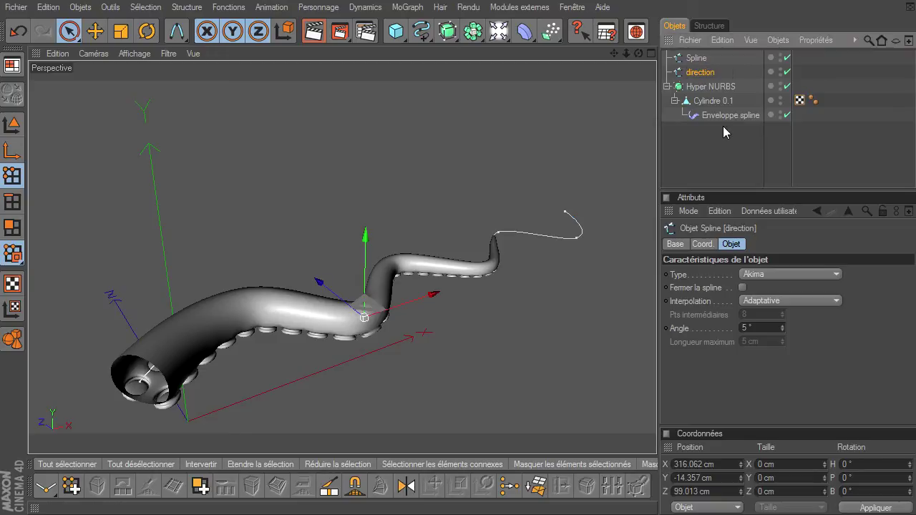
# Step: Raise the whole direction spline above the tentacle to about 111.7 cm along Y, and clear the object selection
pyautogui.click(95, 31)
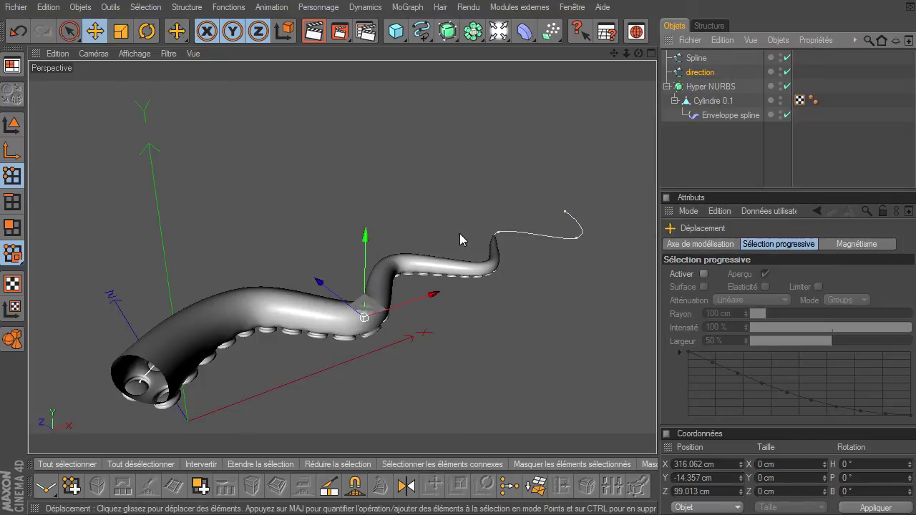
pyautogui.click(12, 124)
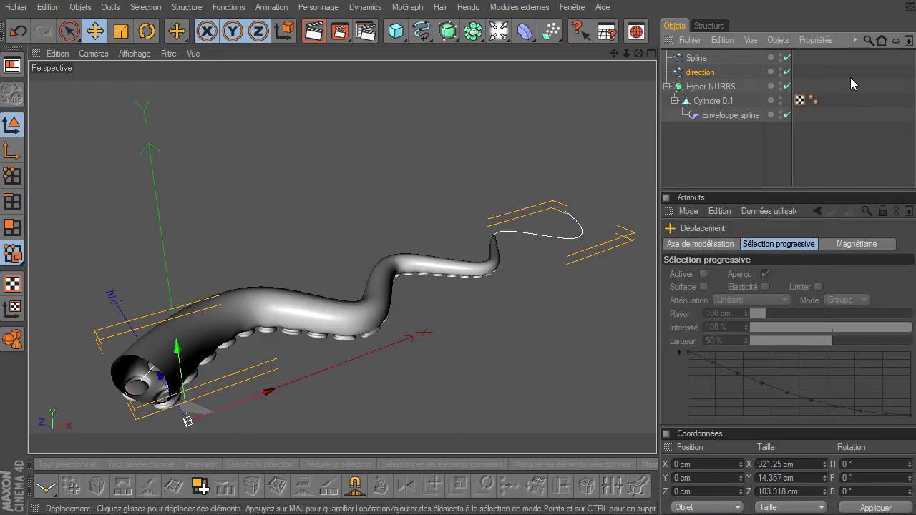
pyautogui.moveTo(171, 353); pyautogui.dragTo(657, 355)
pyautogui.click(706, 173)
# Step: Assign the direction spline as the Rail of the Enveloppe spline deformer and inspect the orientation of the suckers
pyautogui.click(753, 117)
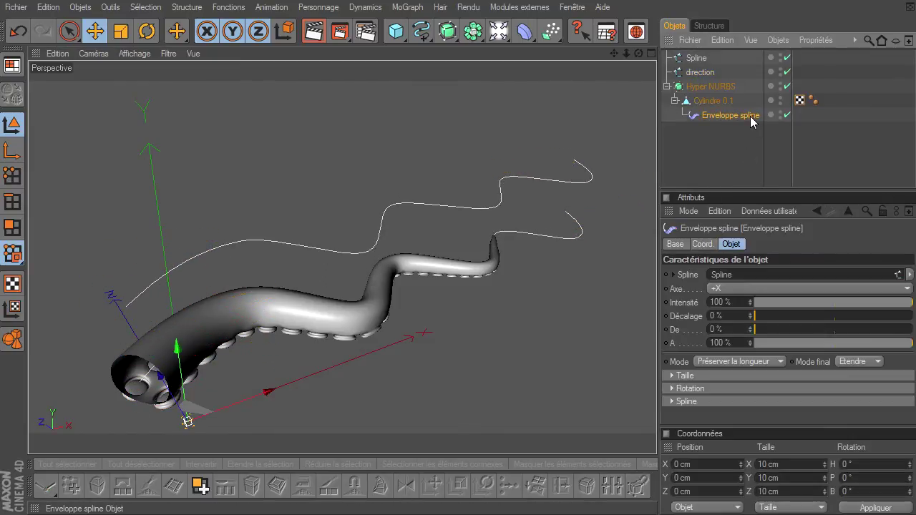
pyautogui.moveTo(767, 189); pyautogui.dragTo(774, 135)
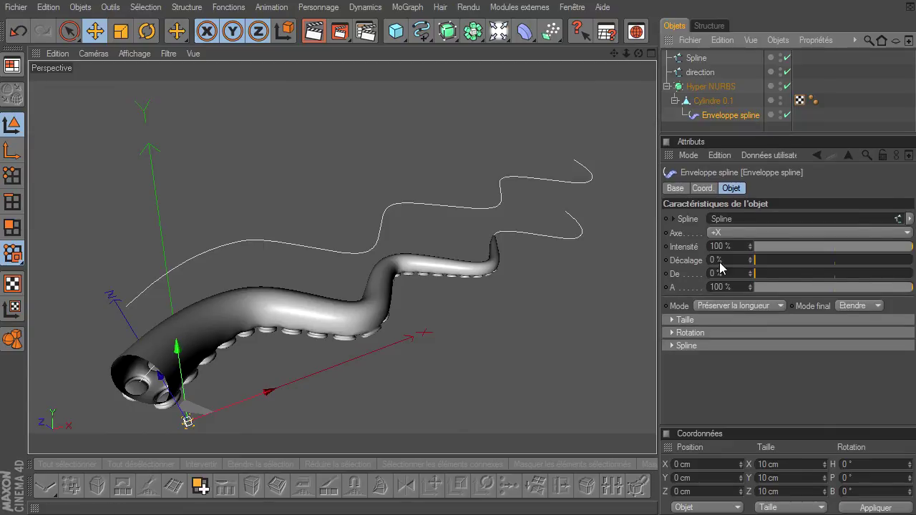
pyautogui.click(671, 346)
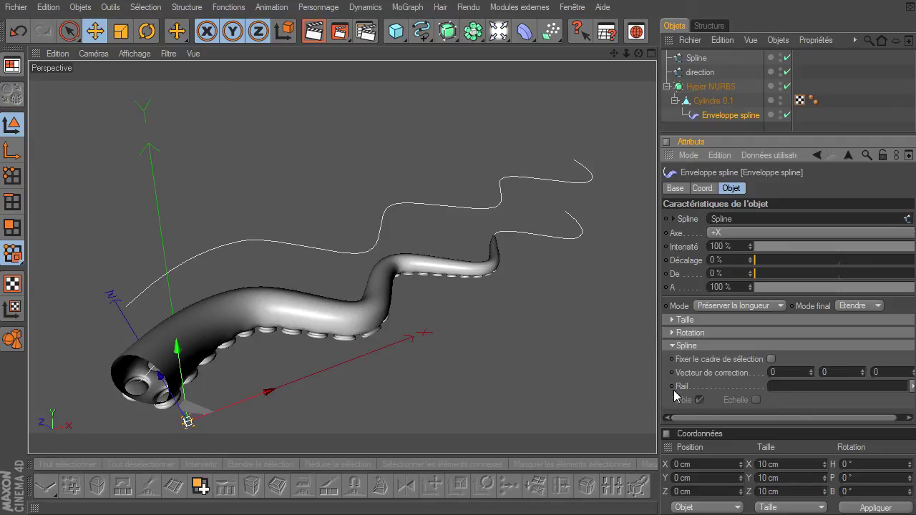
pyautogui.click(700, 75)
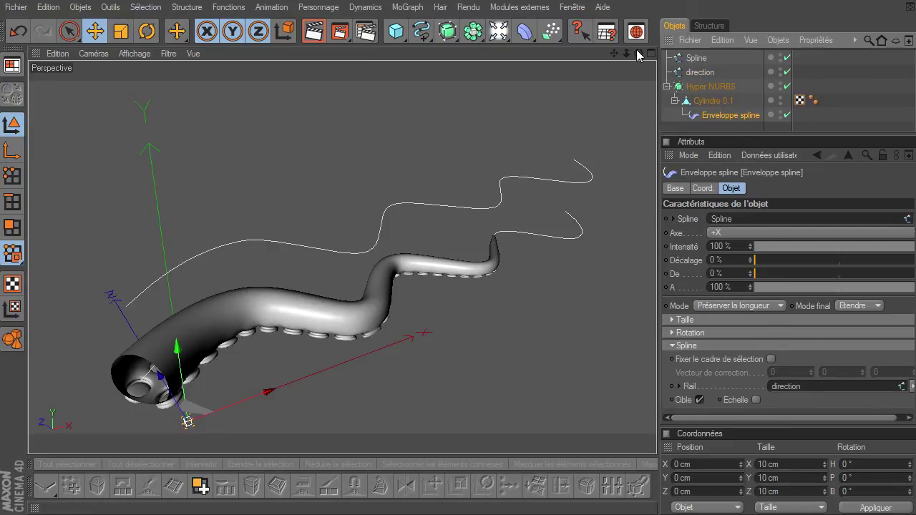
pyautogui.moveTo(639, 54); pyautogui.dragTo(656, 354)
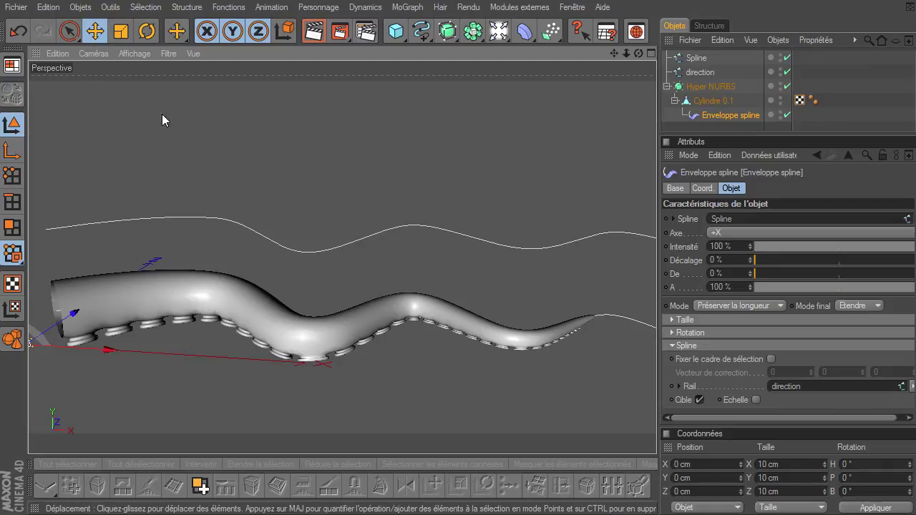
# Step: Try shifting the whole direction spline along Z to about -10.4 cm, and undo the move
pyautogui.click(698, 71)
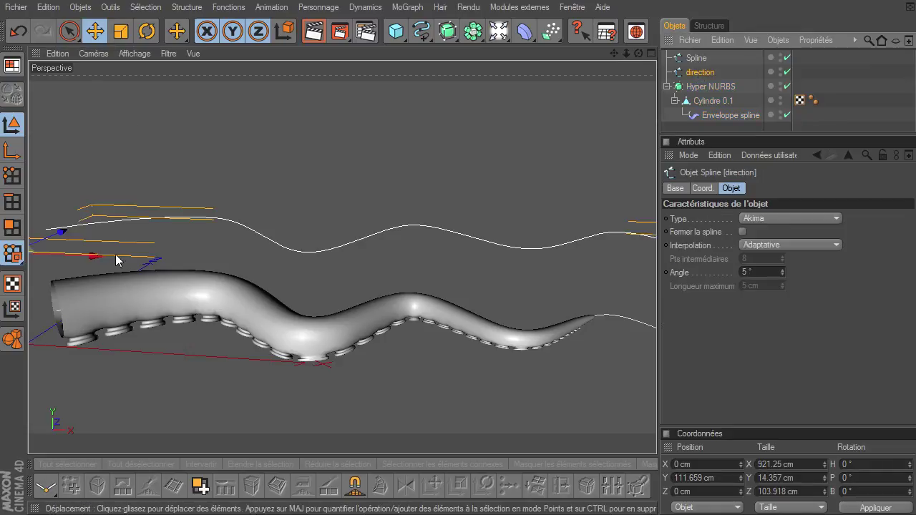
pyautogui.moveTo(58, 241)
pyautogui.mouseDown()
pyautogui.moveTo(684, 351)
pyautogui.moveTo(623, 355)
pyautogui.moveTo(641, 354)
pyautogui.moveTo(605, 350)
pyautogui.moveTo(697, 359)
pyautogui.moveTo(579, 361)
pyautogui.moveTo(659, 353)
pyautogui.moveTo(57, 242)
pyautogui.mouseUp()
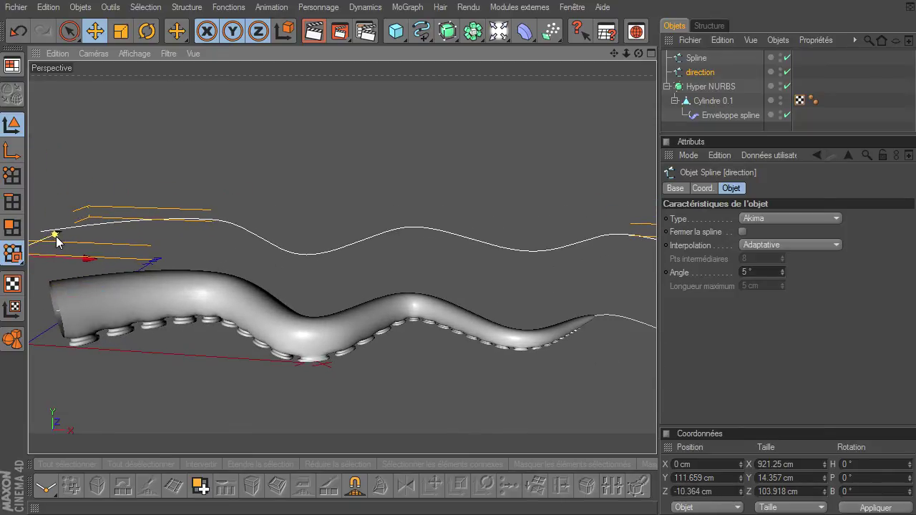
pyautogui.hotkey('ctrl', 'z')
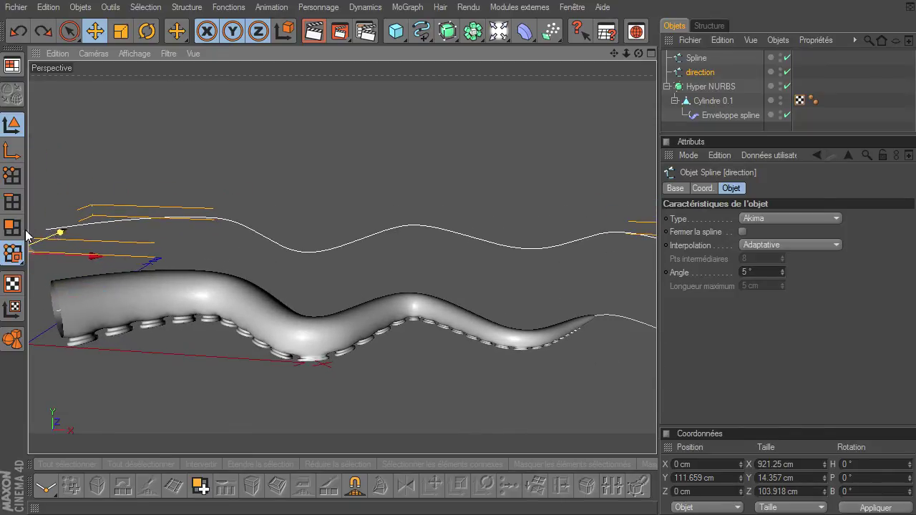
# Step: Try moving the direction spline's fourth point along Z, undo the move and inspect the tentacle from several angles
pyautogui.click(12, 180)
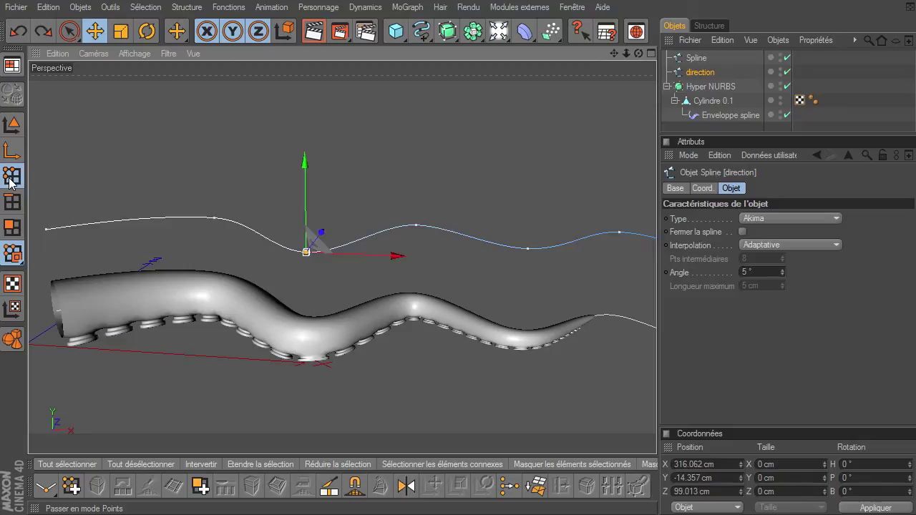
pyautogui.click(416, 226)
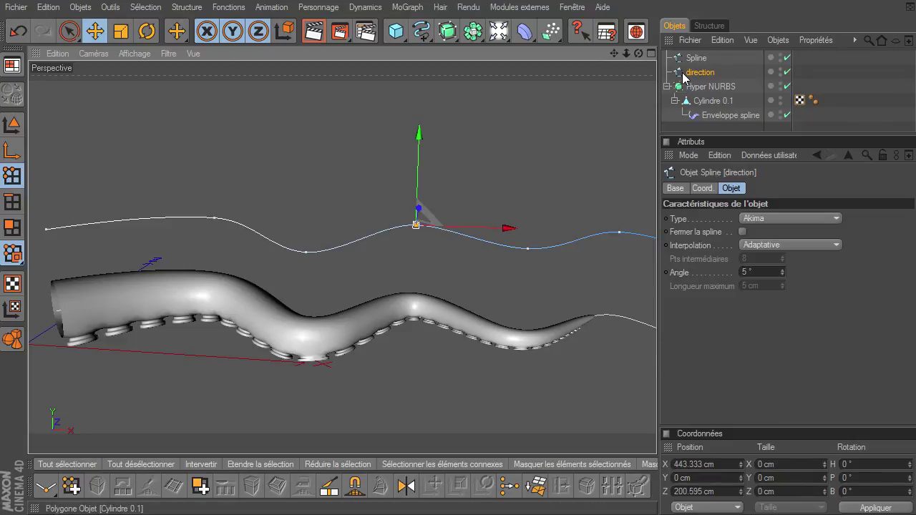
pyautogui.moveTo(638, 53); pyautogui.dragTo(556, 105)
pyautogui.moveTo(489, 217); pyautogui.dragTo(657, 354)
pyautogui.hotkey('ctrl', 'z')
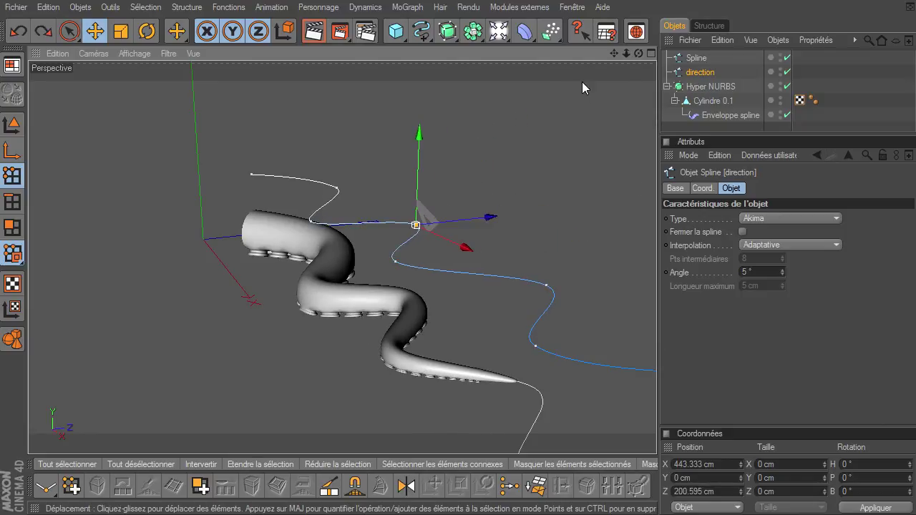
pyautogui.moveTo(637, 53); pyautogui.dragTo(653, 358)
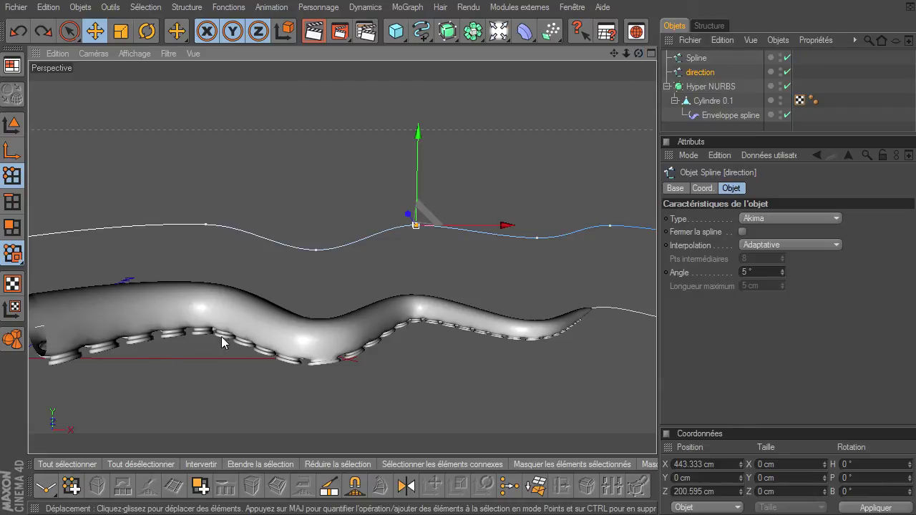
pyautogui.moveTo(637, 57); pyautogui.dragTo(656, 354)
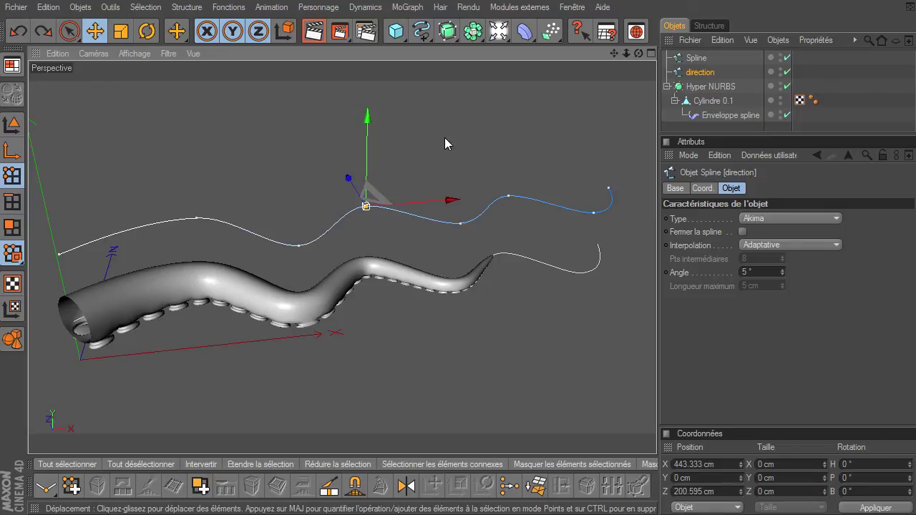
pyautogui.click(12, 228)
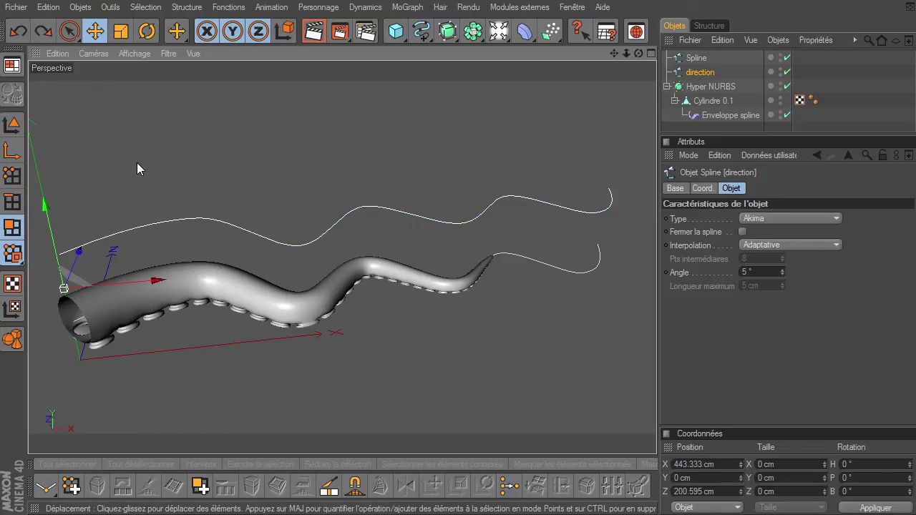
pyautogui.press('m')
pyautogui.press('f')
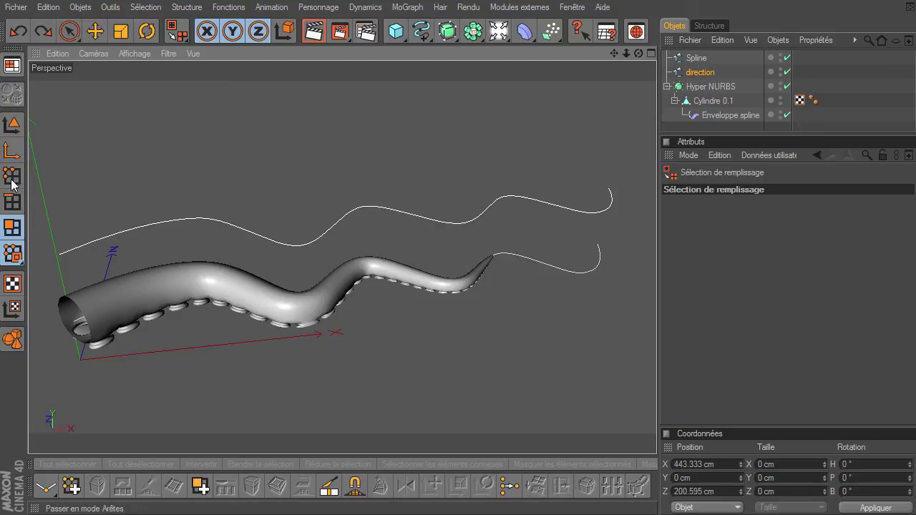
pyautogui.click(70, 31)
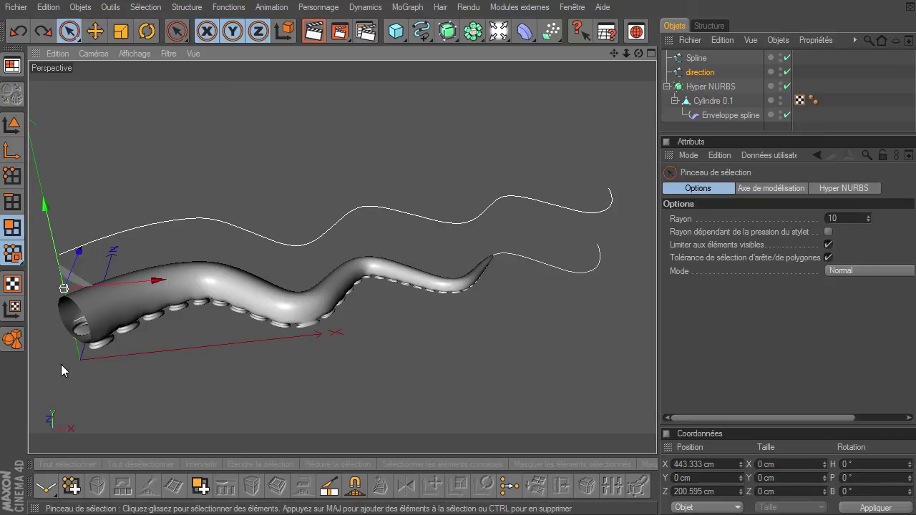
# Step: Select the original wavy spline that the tentacle follows and switch to model mode
pyautogui.click(687, 99)
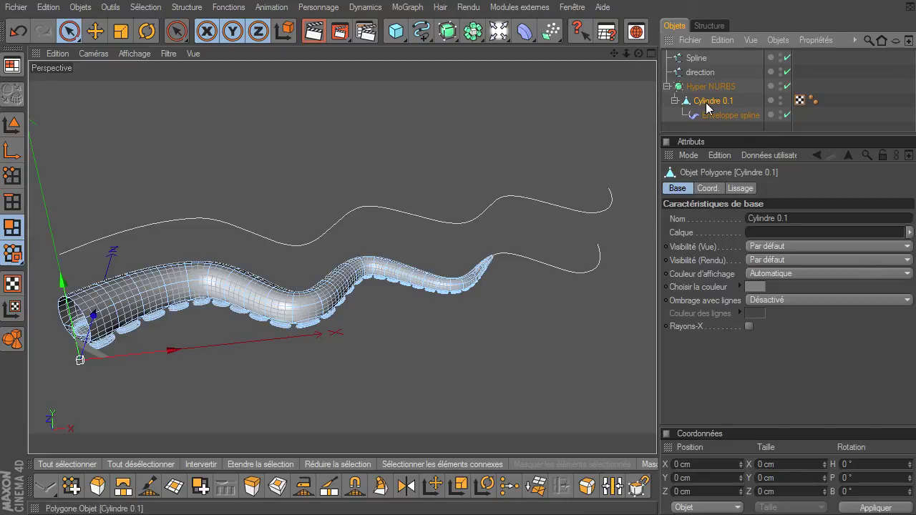
pyautogui.click(690, 69)
pyautogui.click(693, 58)
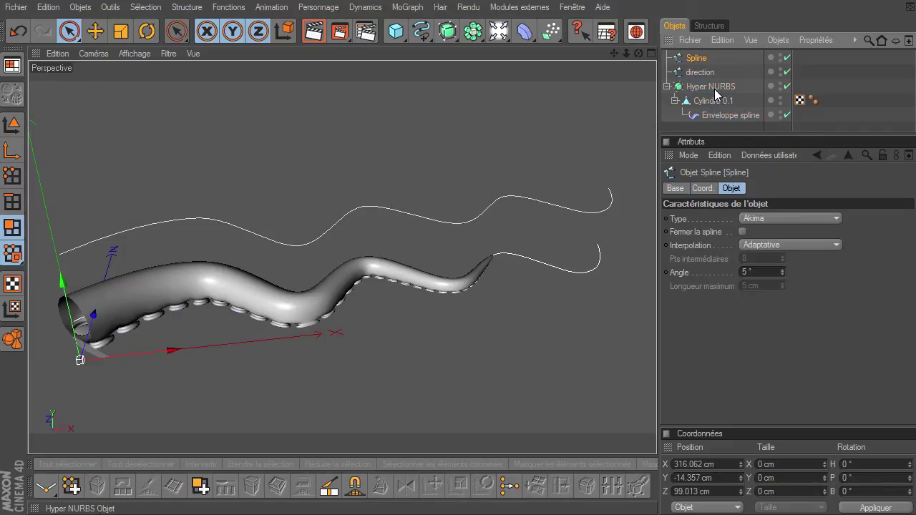
pyautogui.moveTo(638, 53); pyautogui.dragTo(657, 354)
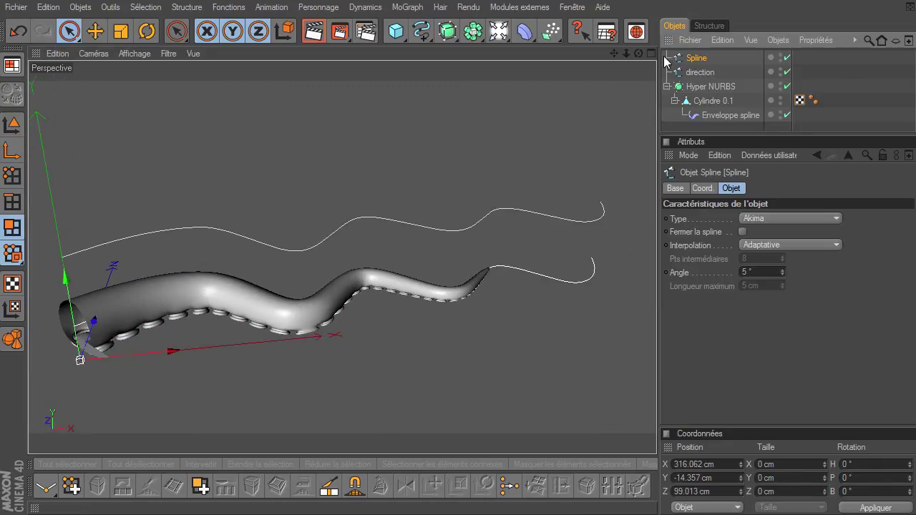
pyautogui.click(13, 126)
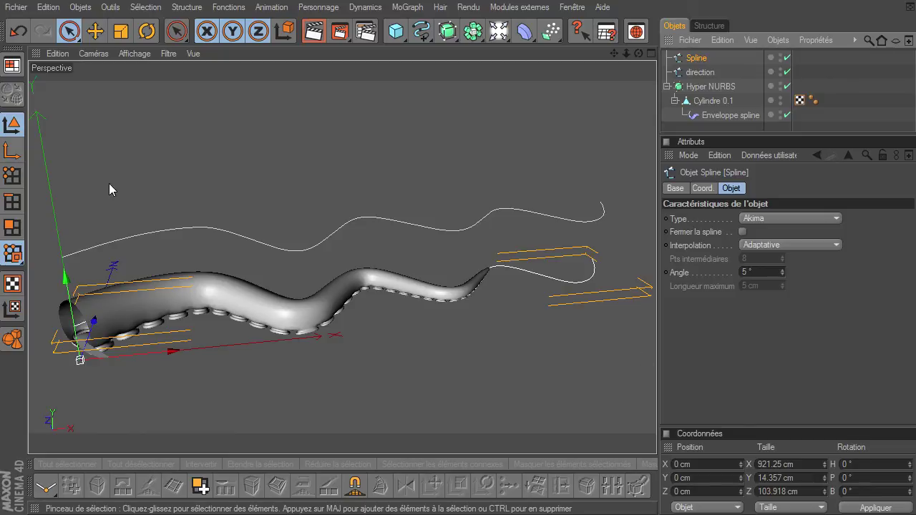
# Step: Switch to the standard_tuto layout and enable point-level animation for keyframe recording, with the Enveloppe spline deformer selected
pyautogui.click(11, 65)
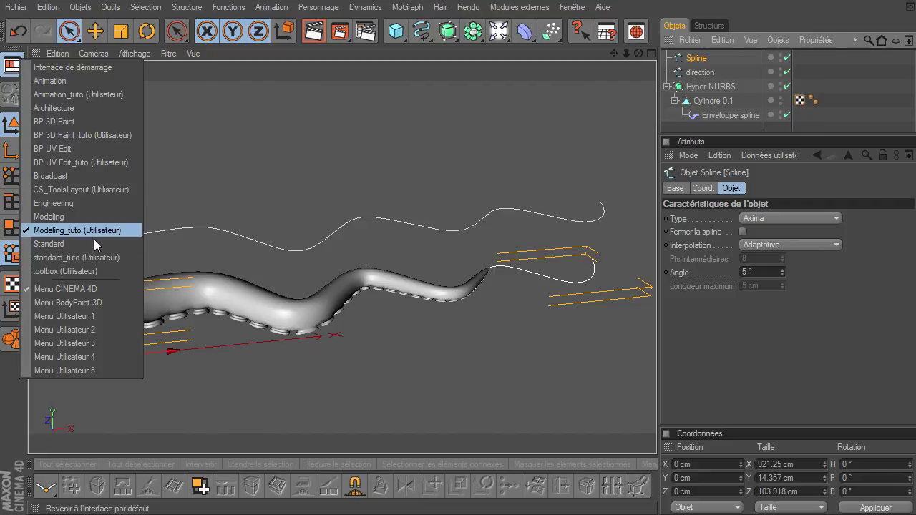
pyautogui.click(86, 257)
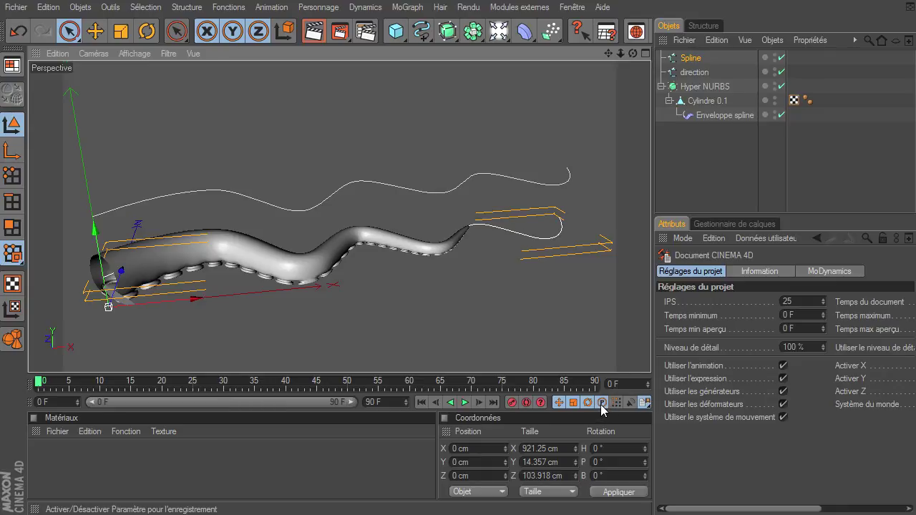
pyautogui.click(707, 101)
pyautogui.click(725, 115)
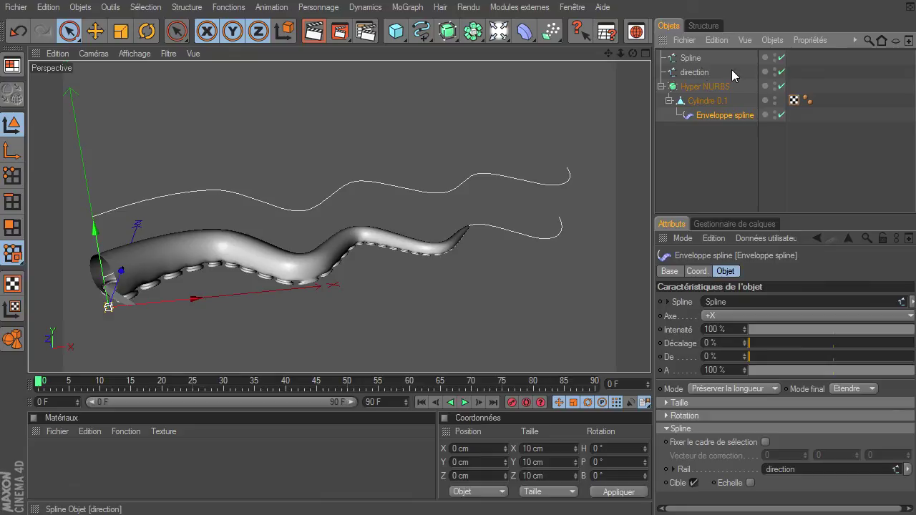
# Step: Try point-level keyframes on a point of the wavy spline: original position at frame 0, about Y -168.4 cm and Z 22.6 cm at frame 44
pyautogui.click(690, 58)
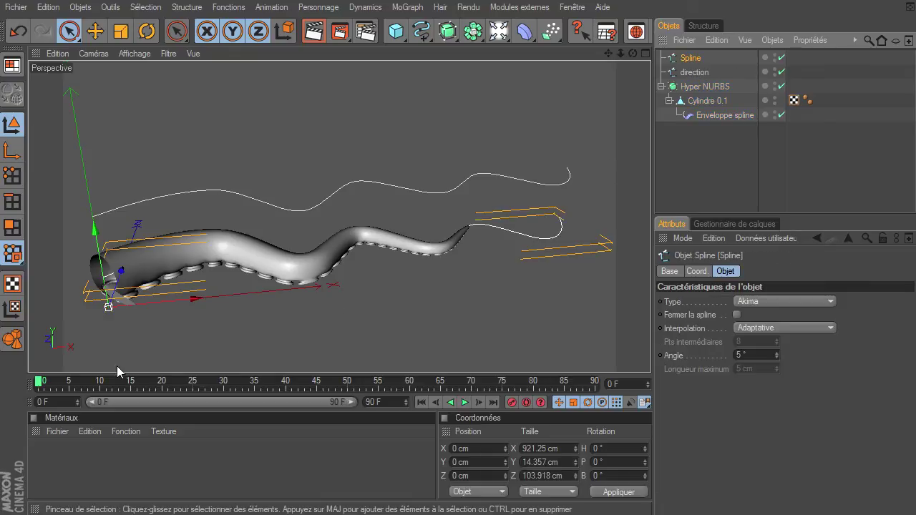
pyautogui.moveTo(631, 51)
pyautogui.mouseDown()
pyautogui.moveTo(652, 360)
pyautogui.moveTo(614, 57)
pyautogui.moveTo(651, 354)
pyautogui.mouseUp()
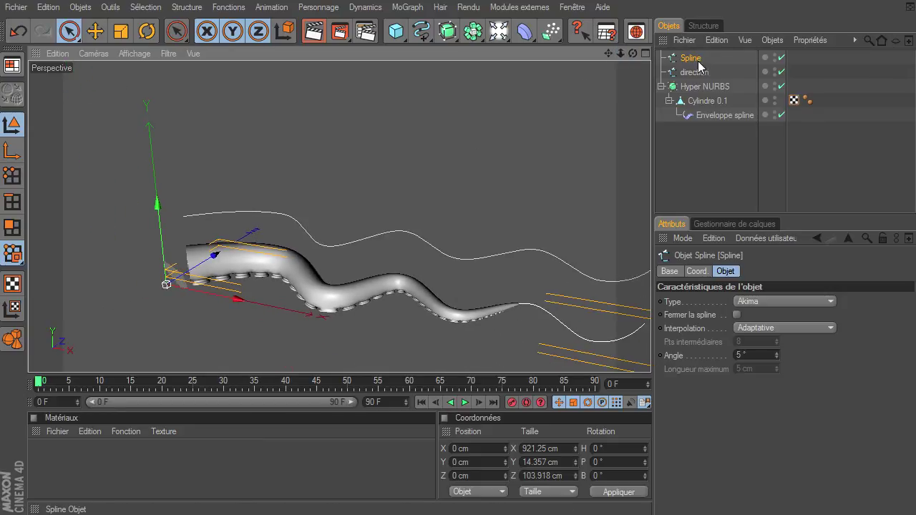
pyautogui.click(10, 177)
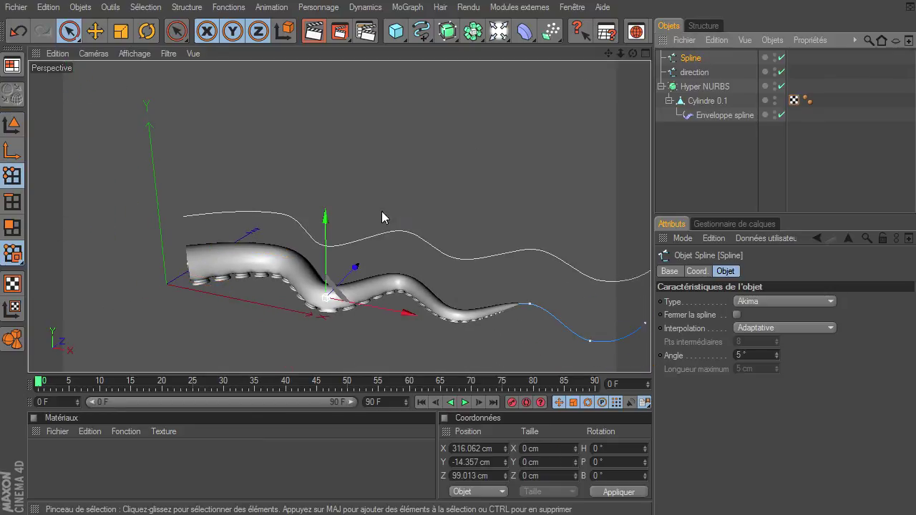
pyautogui.click(332, 296)
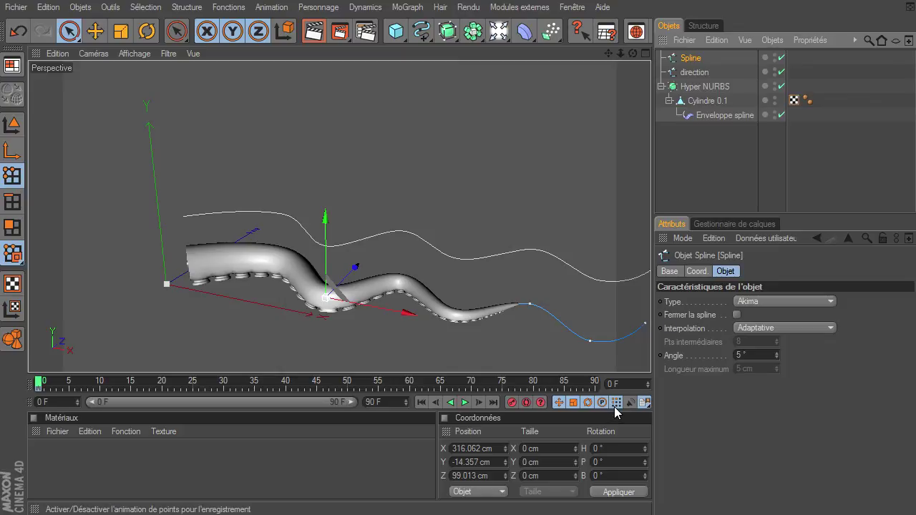
pyautogui.moveTo(607, 55)
pyautogui.mouseDown()
pyautogui.moveTo(652, 355)
pyautogui.moveTo(601, 63)
pyautogui.mouseUp()
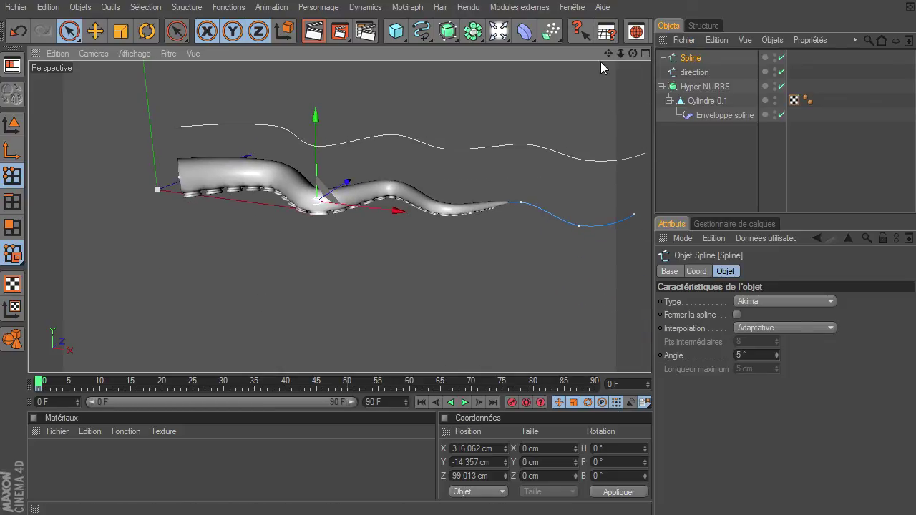
pyautogui.click(315, 382)
pyautogui.moveTo(347, 183); pyautogui.dragTo(309, 150)
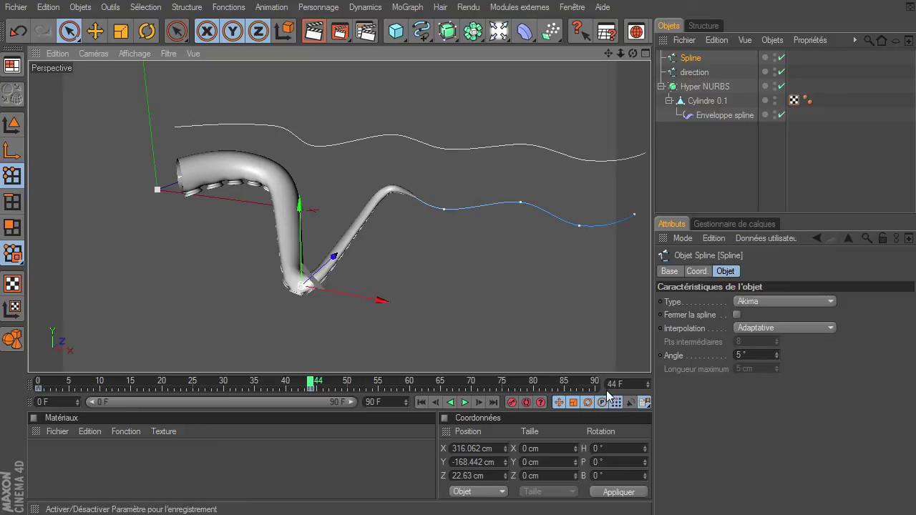
# Step: Play the point animation from the first frame, undo its keyframes and point move, and disable point-level recording
pyautogui.click(422, 403)
pyautogui.click(465, 402)
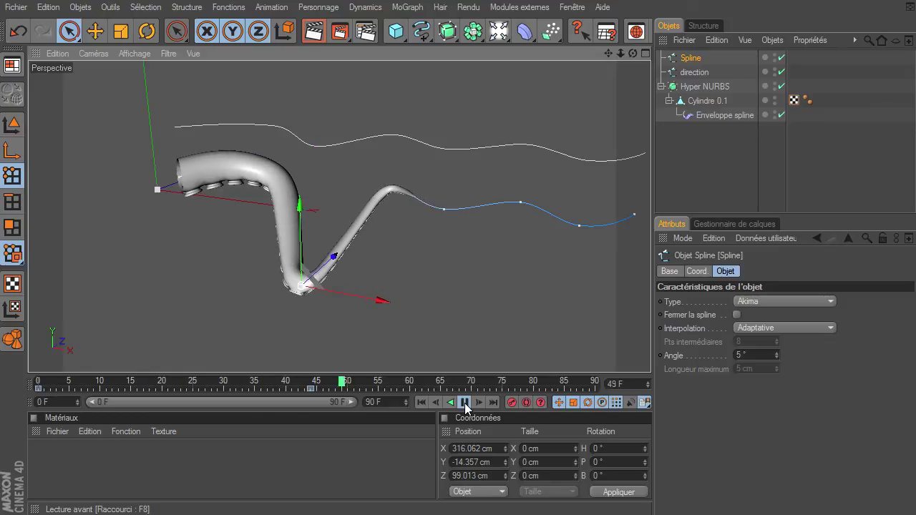
pyautogui.click(465, 402)
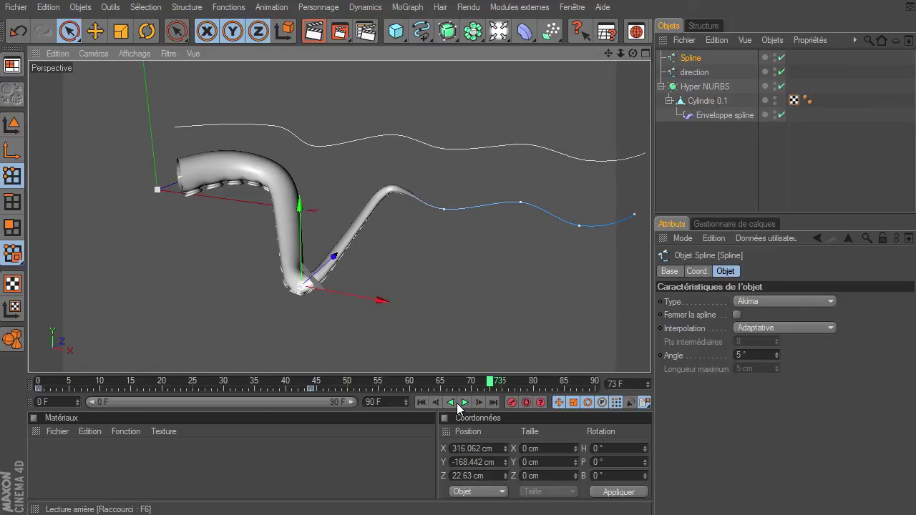
pyautogui.hotkey('ctrl', 'z')
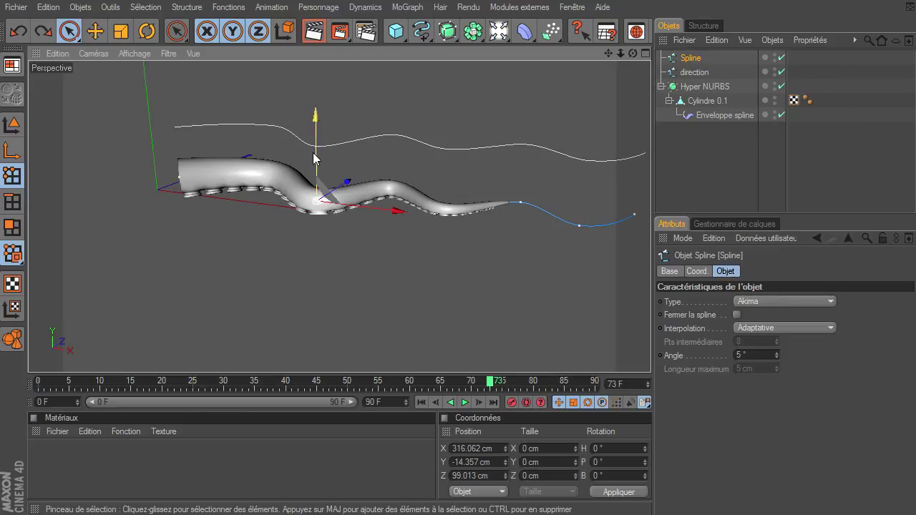
# Step: Try keyframing the same point without point-level recording, at about Y -149.6 cm on frame 73 and Y 94.5 cm on frame 11
pyautogui.moveTo(317, 154); pyautogui.dragTo(652, 357)
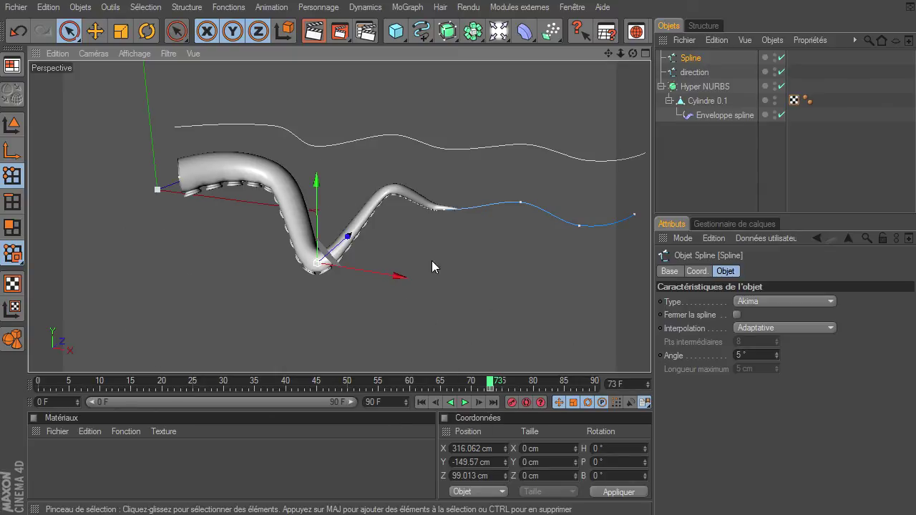
pyautogui.click(105, 381)
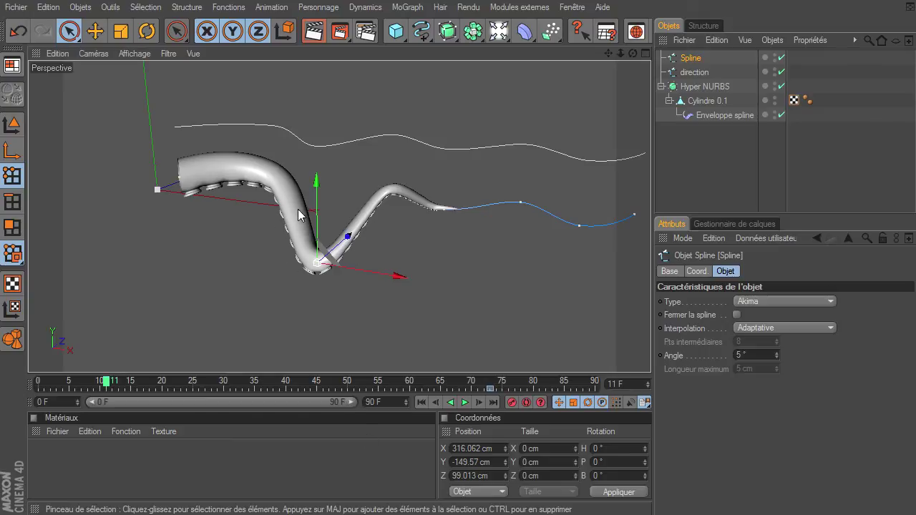
pyautogui.moveTo(317, 200); pyautogui.dragTo(316, 84)
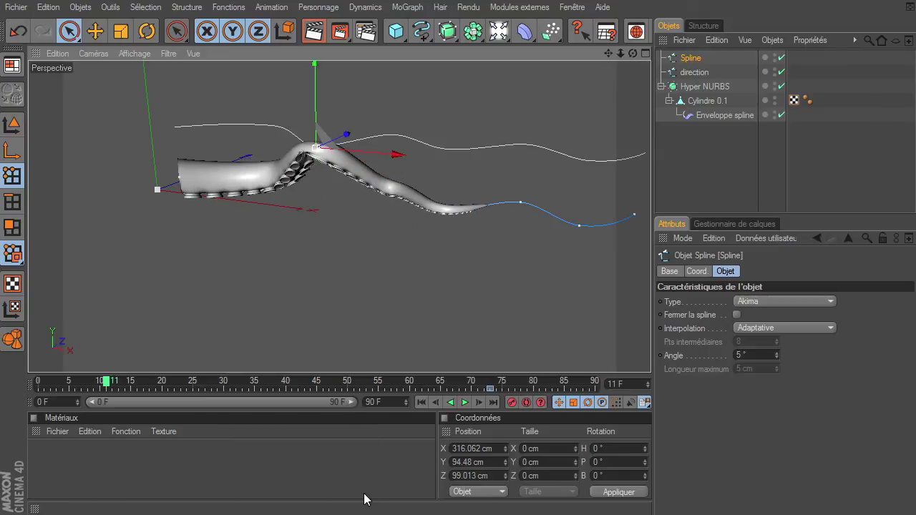
# Step: Play the animation from the first frame, stop it, and undo both point moves and their keyframes
pyautogui.click(421, 402)
pyautogui.click(465, 403)
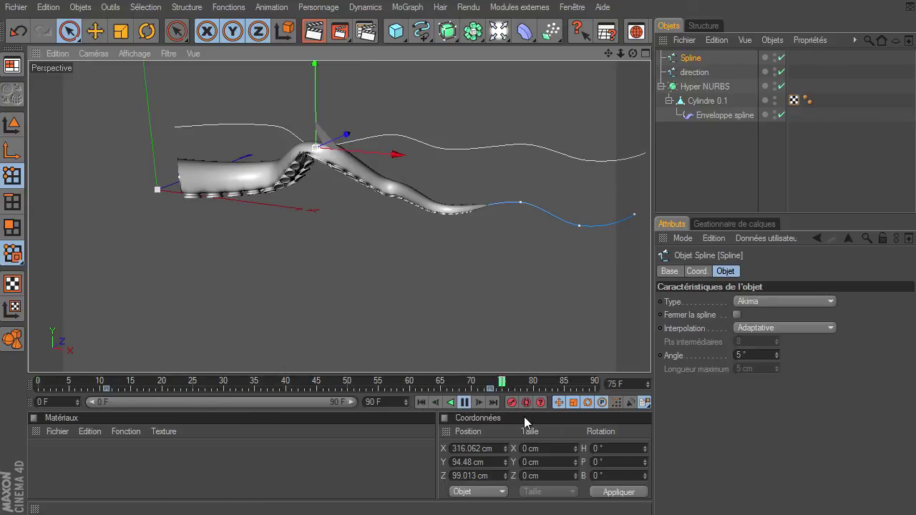
pyautogui.click(466, 403)
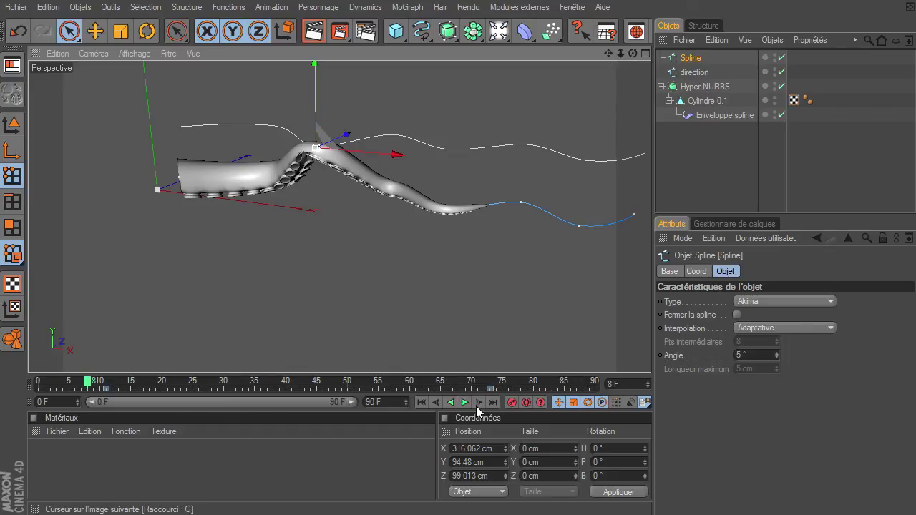
pyautogui.hotkey('ctrl', 'z')
pyautogui.hotkey('ctrl', 'z')
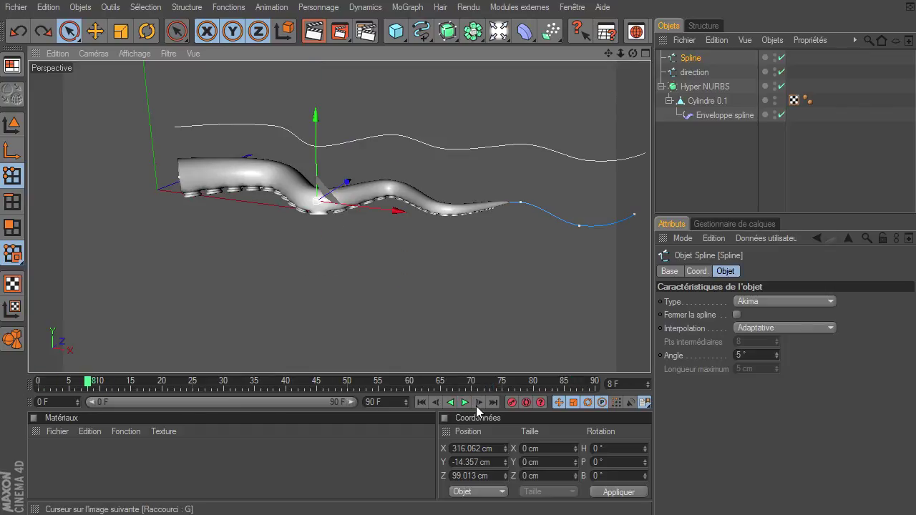
# Step: Return to the Modeling_tuto layout, deselect the wavy spline, switch to model mode and view the tentacle from other angles
pyautogui.click(11, 65)
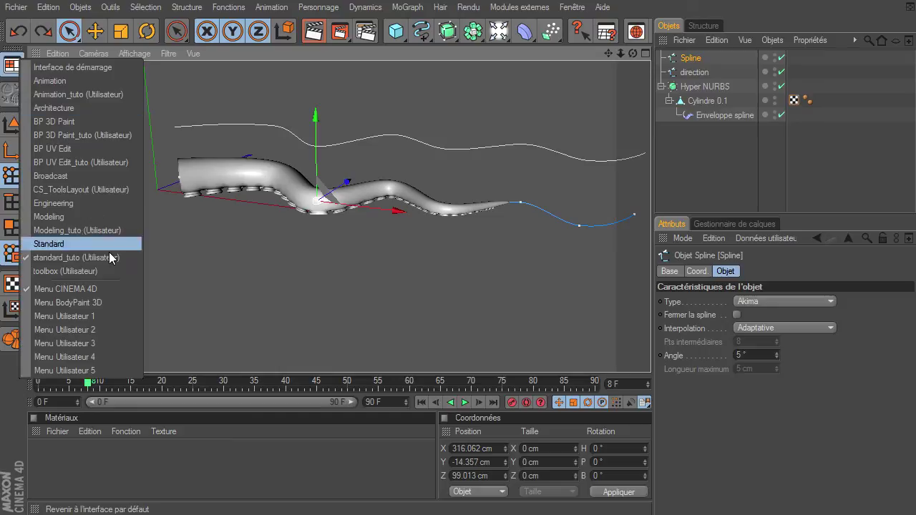
pyautogui.click(114, 231)
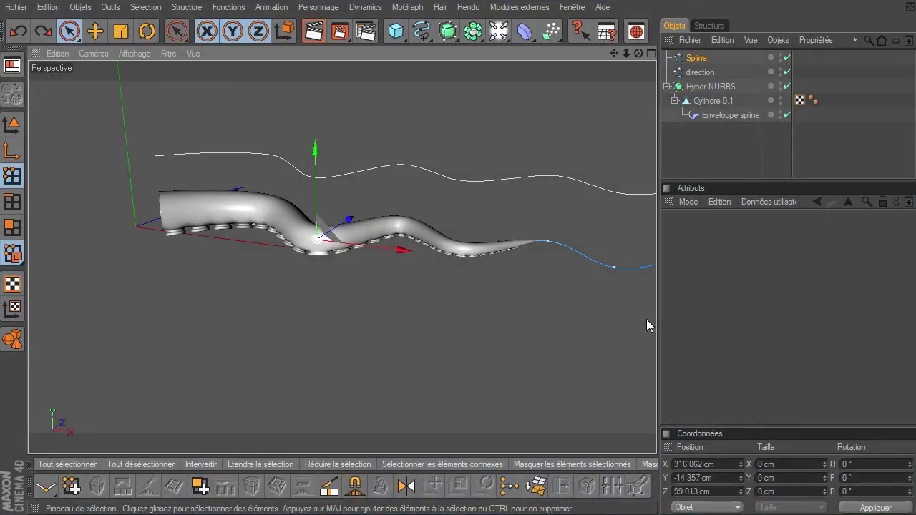
pyautogui.click(700, 155)
pyautogui.click(12, 125)
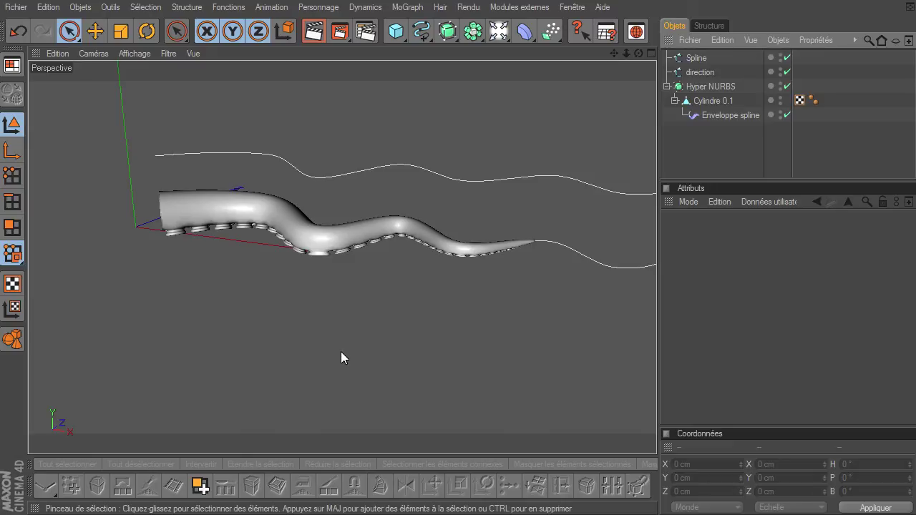
pyautogui.moveTo(636, 55); pyautogui.dragTo(610, 66)
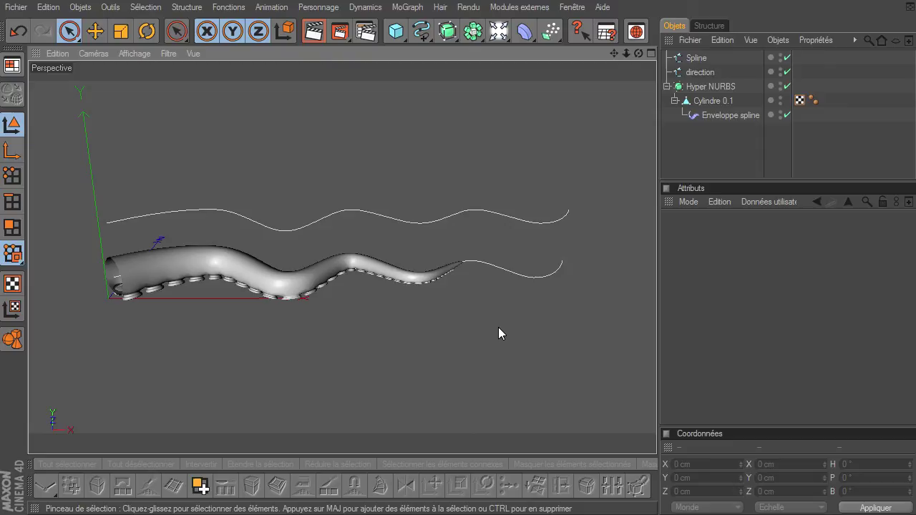
pyautogui.moveTo(639, 54); pyautogui.dragTo(656, 355)
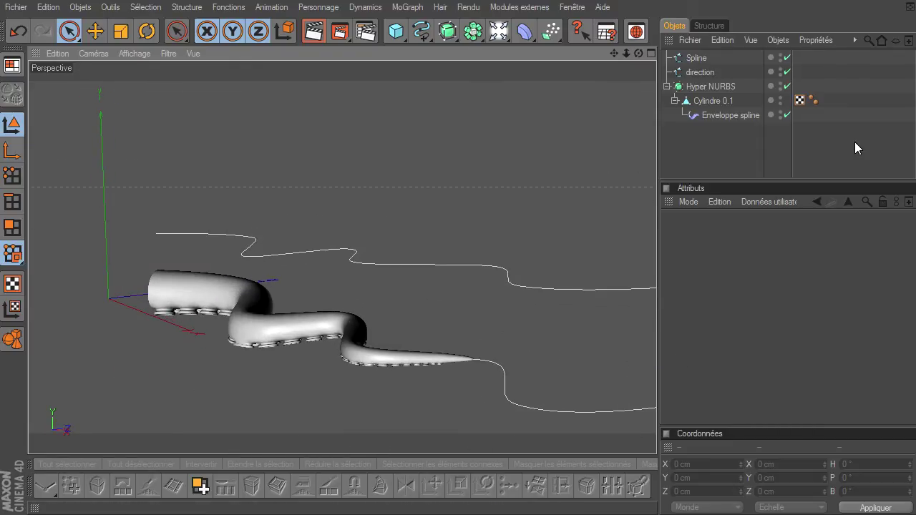